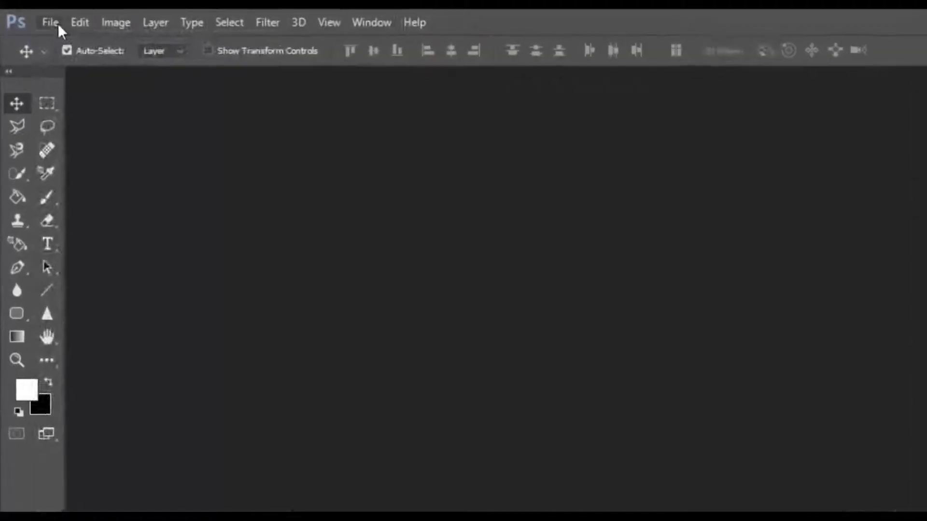
Create a new 850 × 500 pixel document at 72 pixels per inch.
left_click(58, 23)
left_click(70, 43)
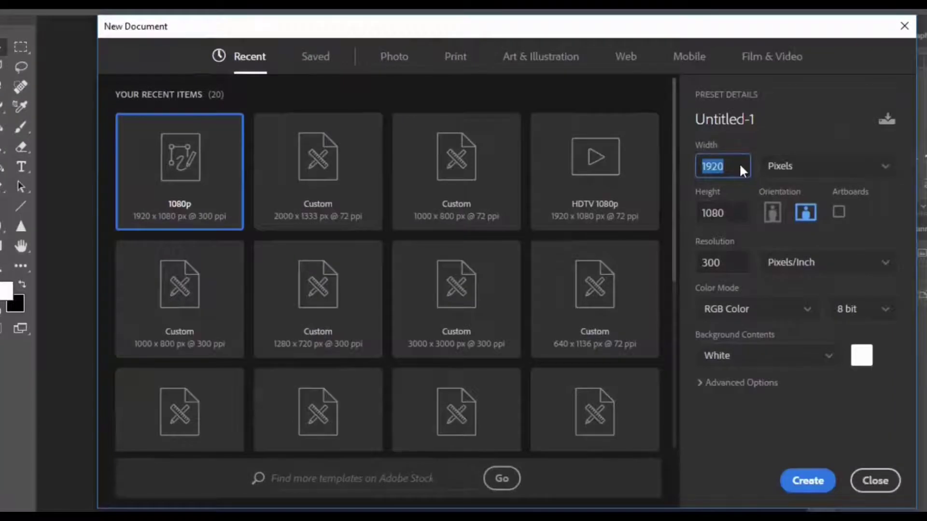
type("850")
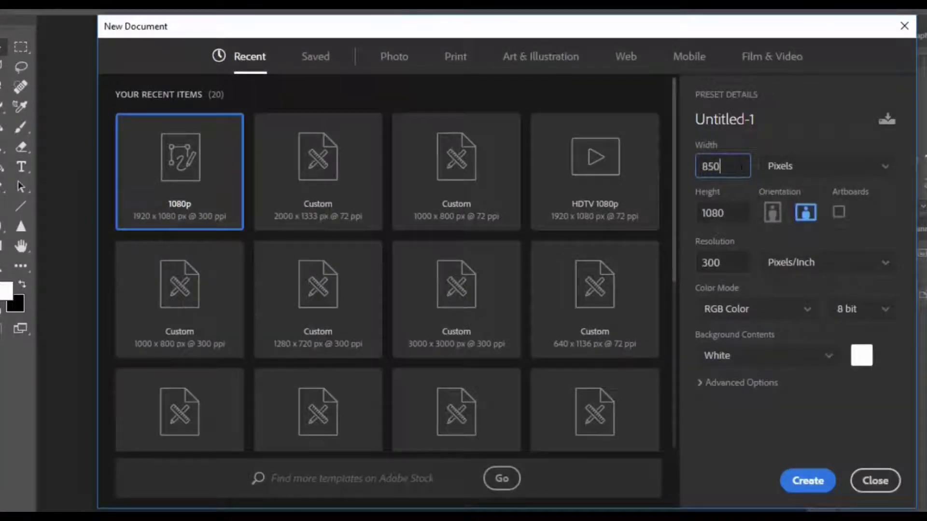
left_click(730, 211)
type("500")
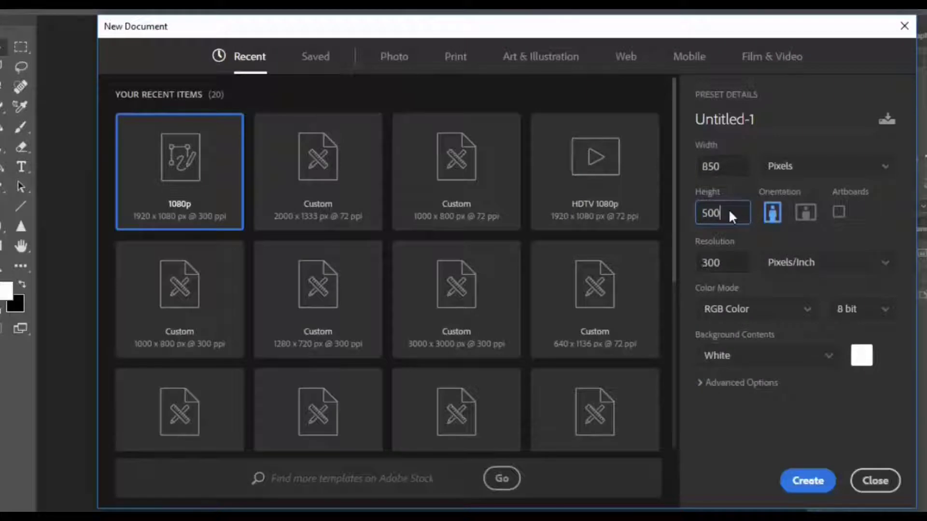
left_click(734, 261)
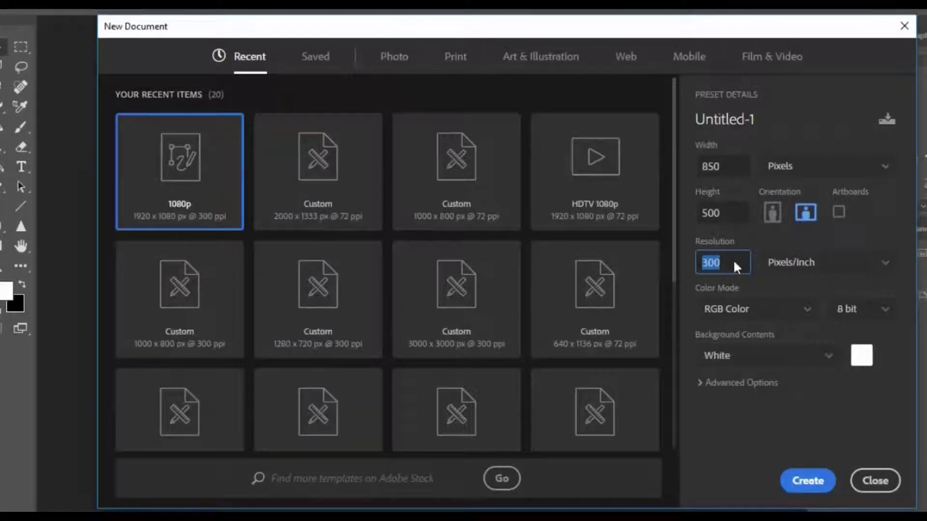
type("72")
left_click(808, 483)
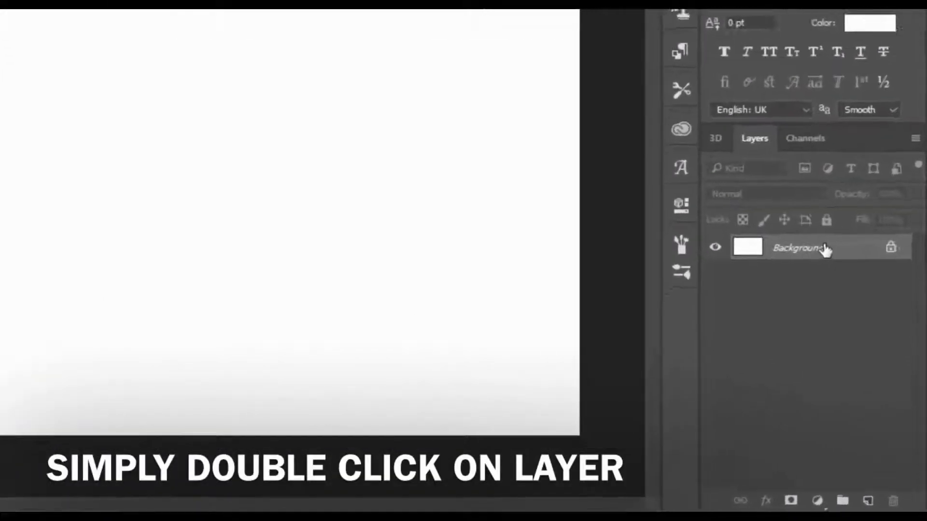
Convert the locked Background into an editable layer named Layer 0.
double_click(854, 322)
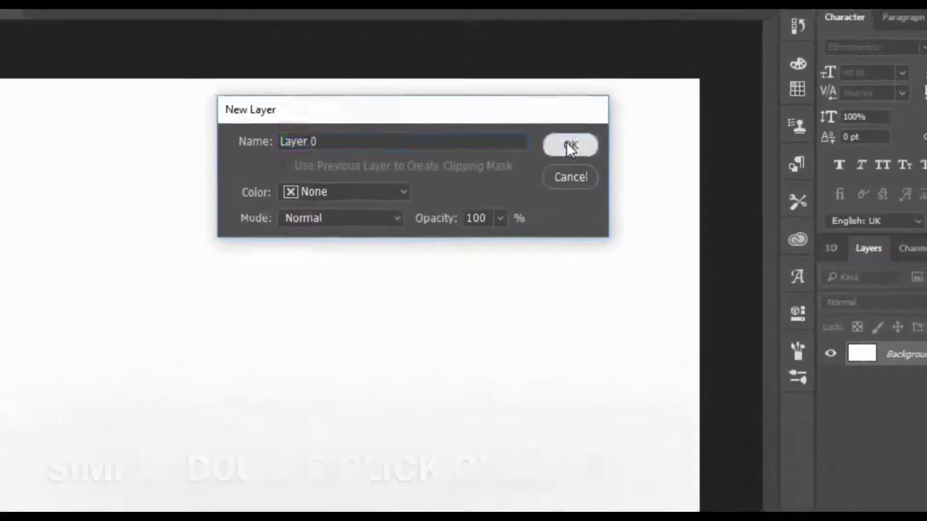
left_click(521, 98)
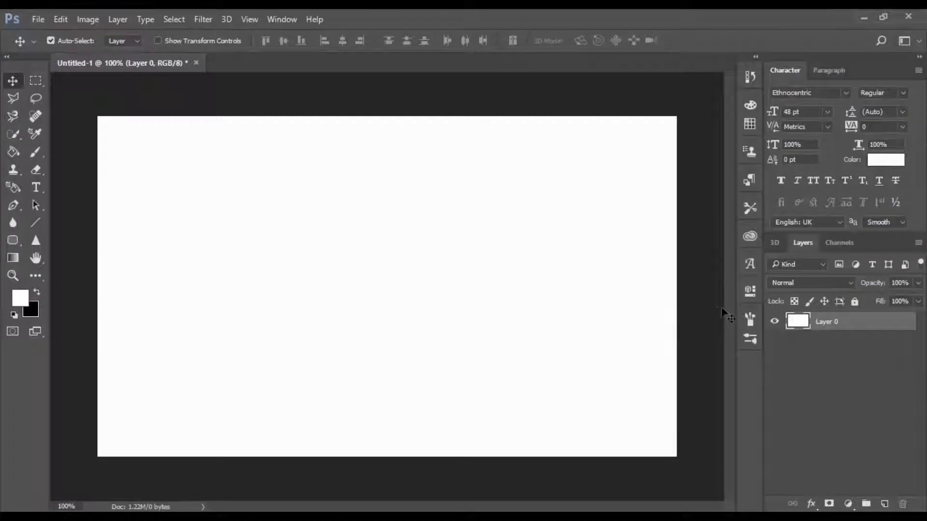
Give Layer 0 a Linear Burn Gradient Overlay at 20% opacity.
right_click(832, 322)
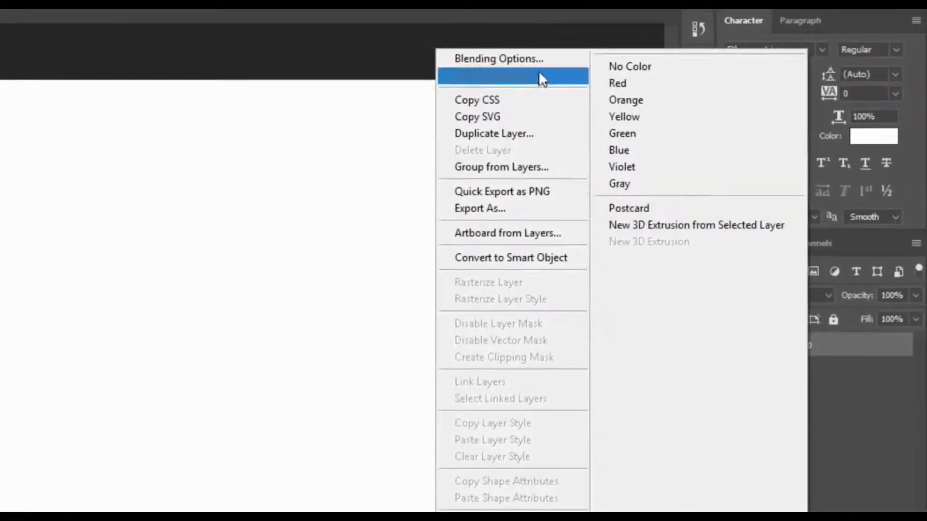
left_click(542, 64)
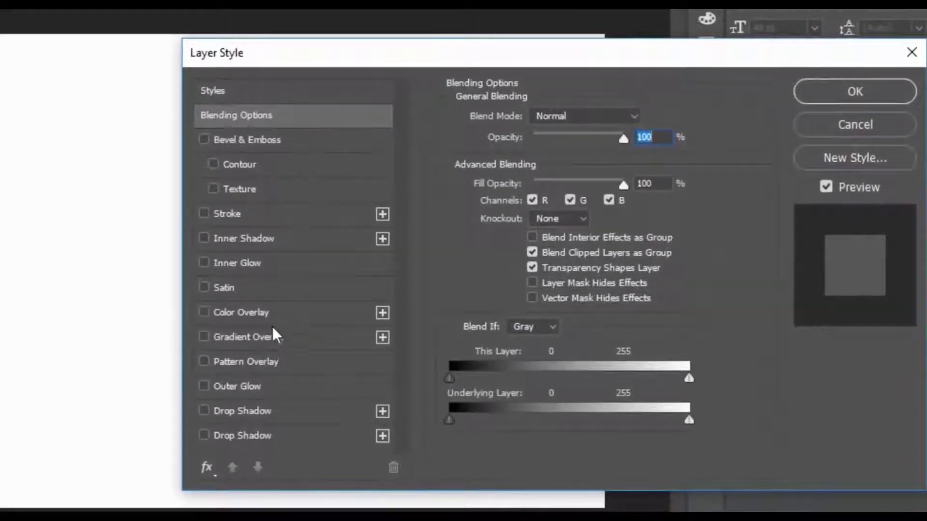
left_click(272, 335)
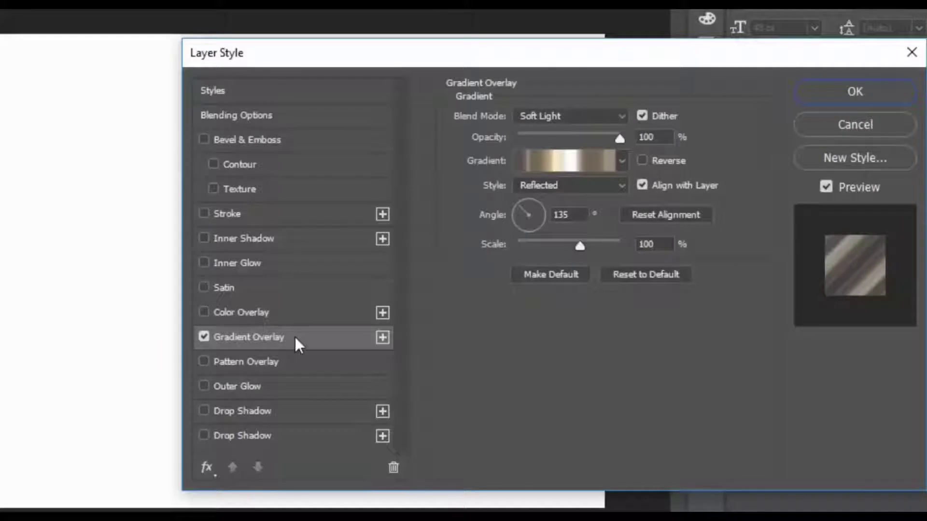
left_click(572, 117)
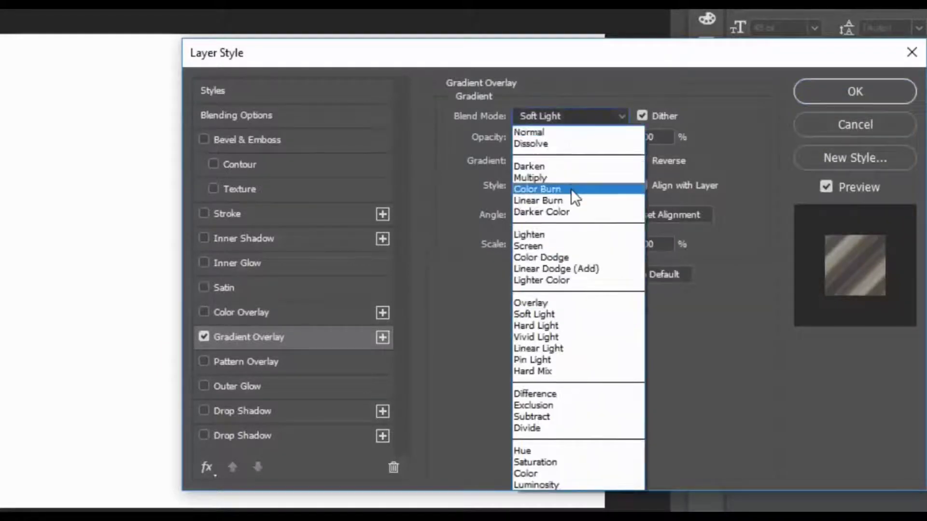
left_click(572, 201)
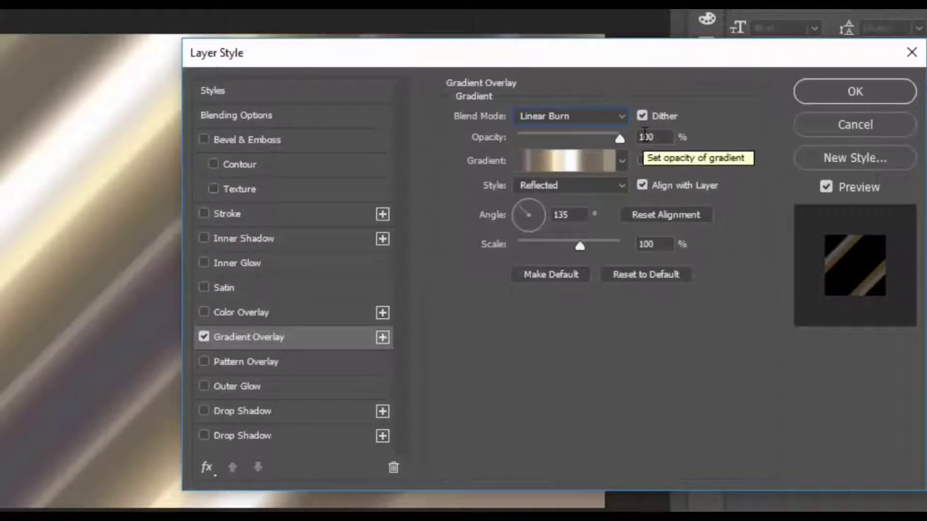
double_click(649, 136)
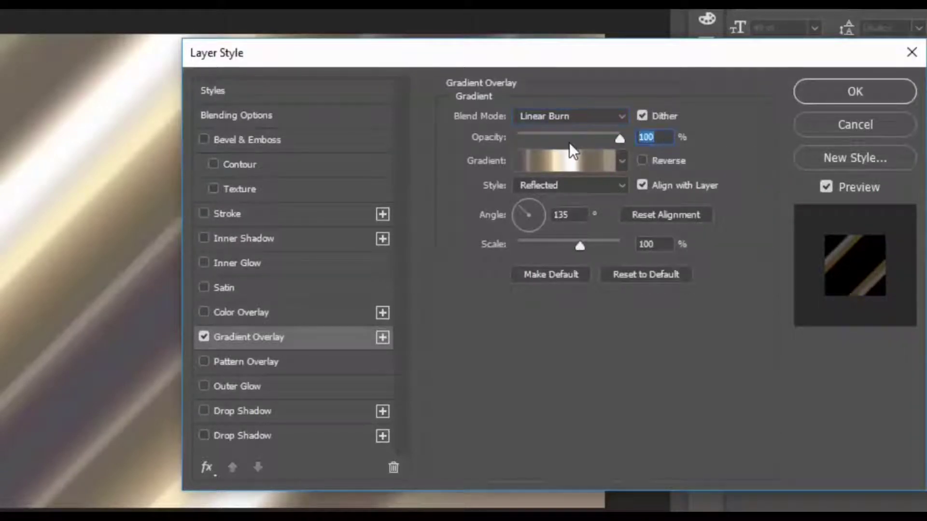
type("20")
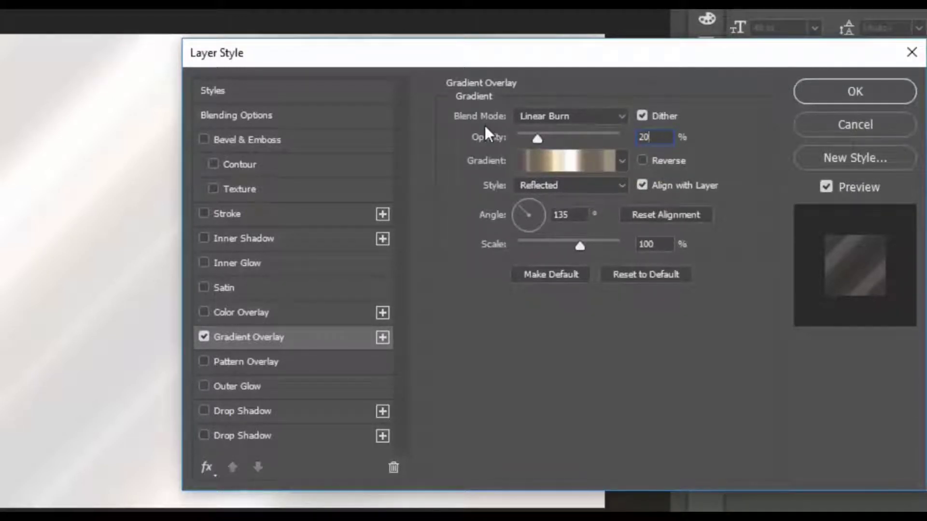
Make the gradient a white-to-black radial at 0°, and enable Pattern Overlay.
left_click(561, 160)
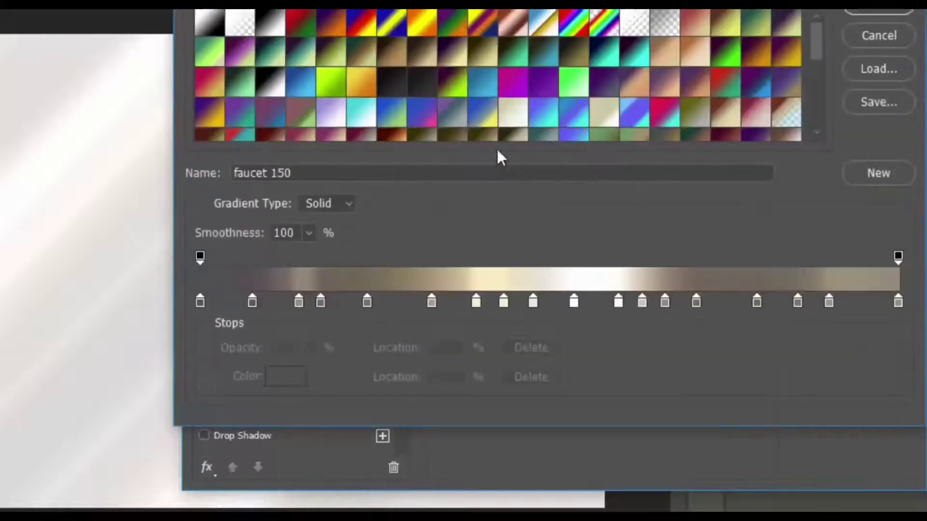
left_click(247, 30)
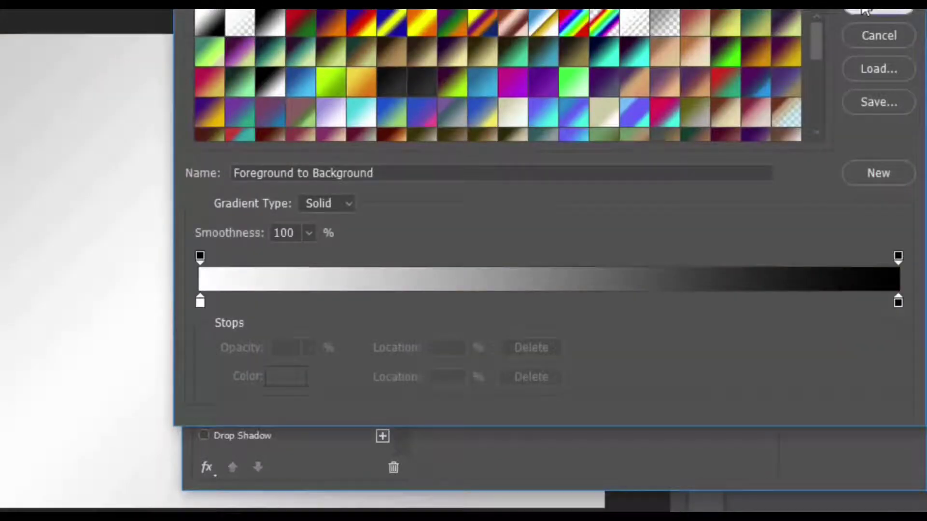
left_click(849, 10)
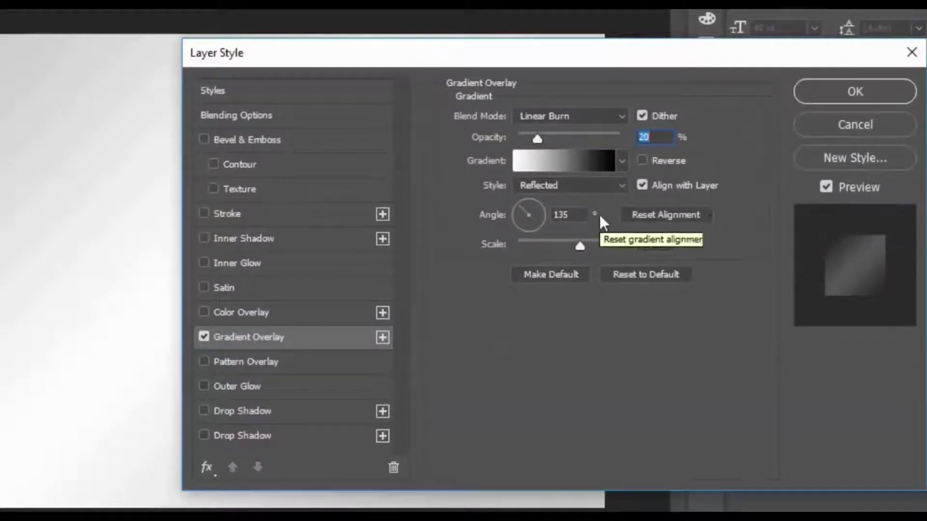
left_click(598, 192)
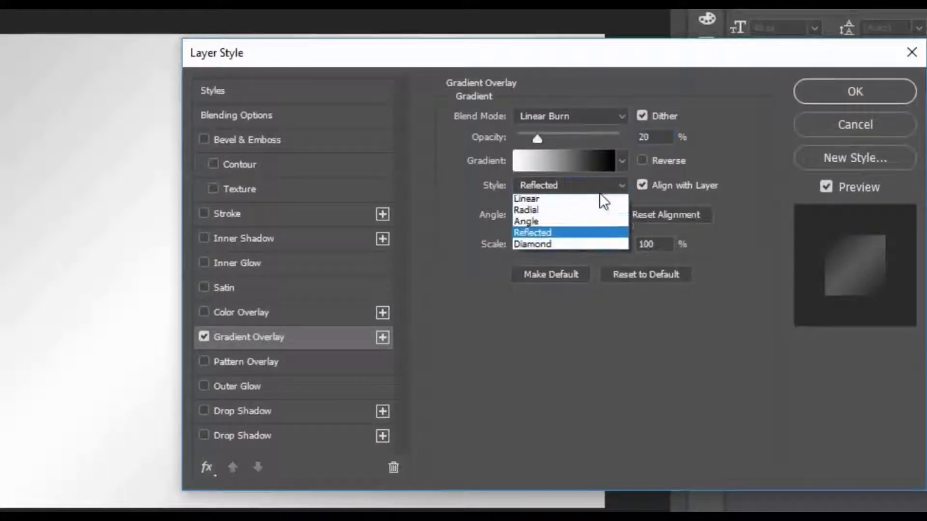
left_click(586, 214)
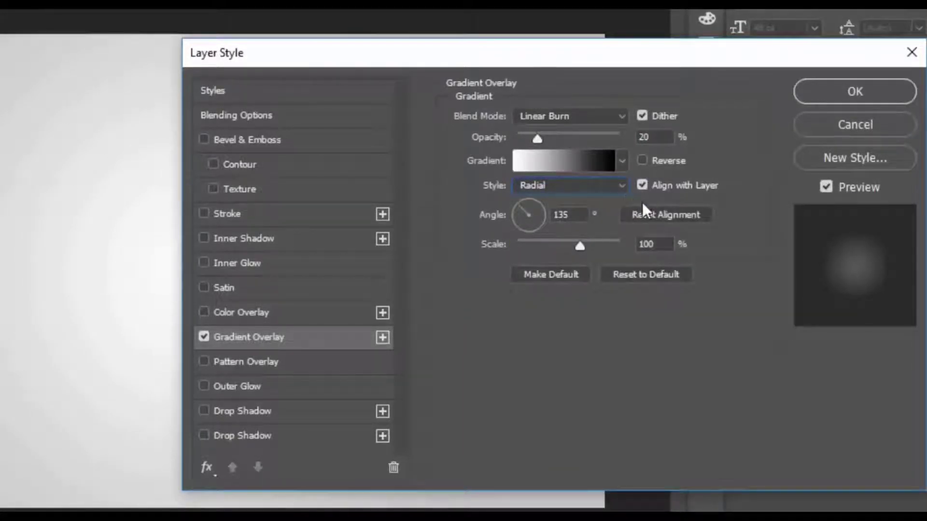
double_click(565, 213)
type("0")
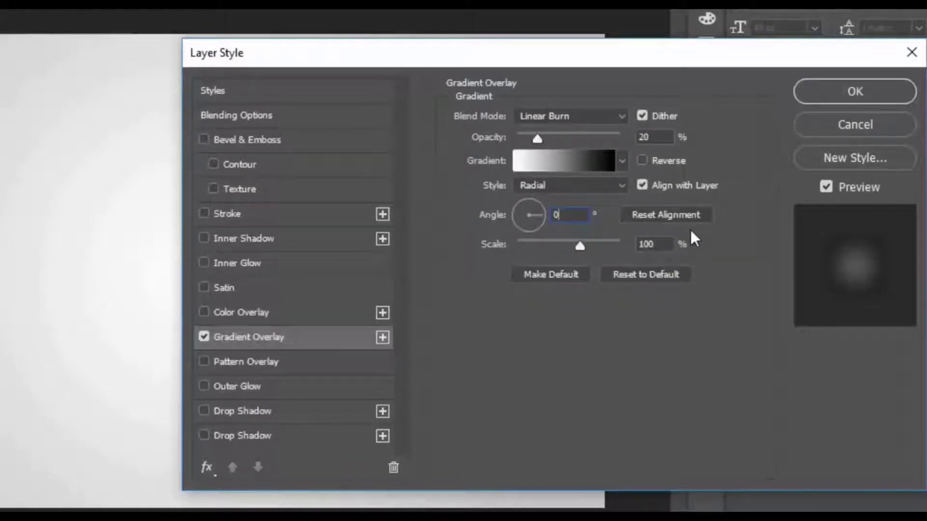
left_click(279, 358)
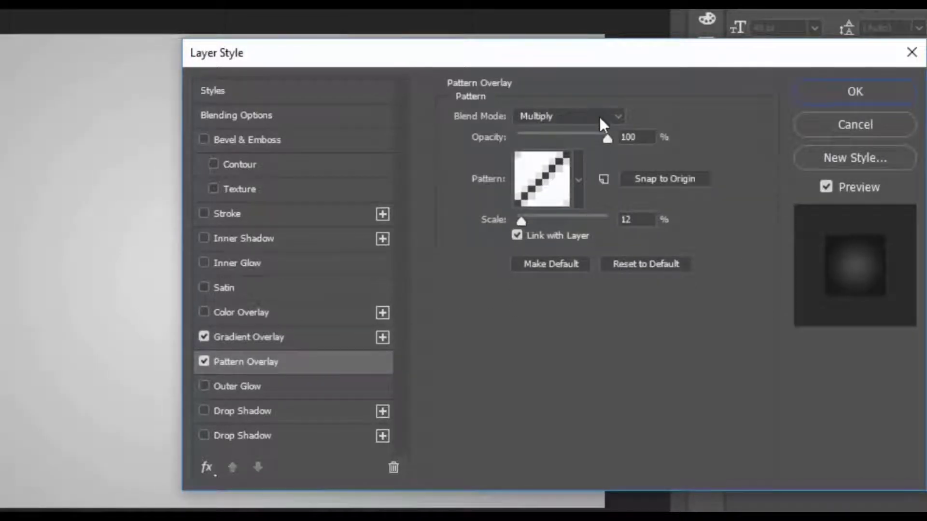
Set the Pattern Overlay to Normal using the dark wall pattern loaded from Downloads.
left_click(599, 116)
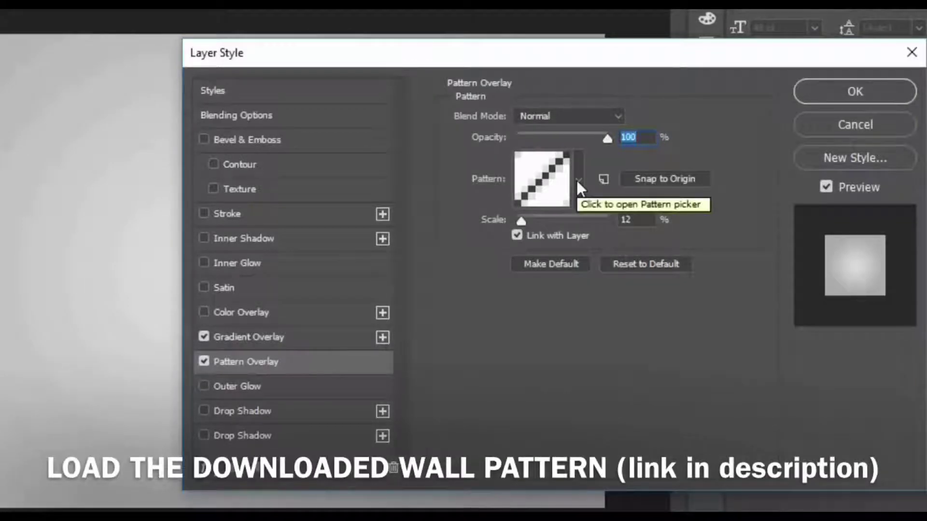
left_click(578, 180)
left_click(624, 227)
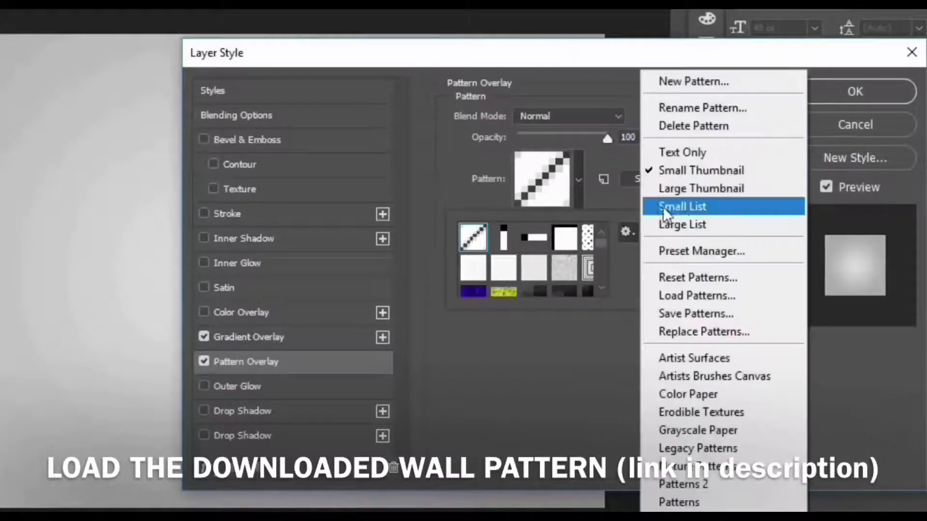
left_click(690, 296)
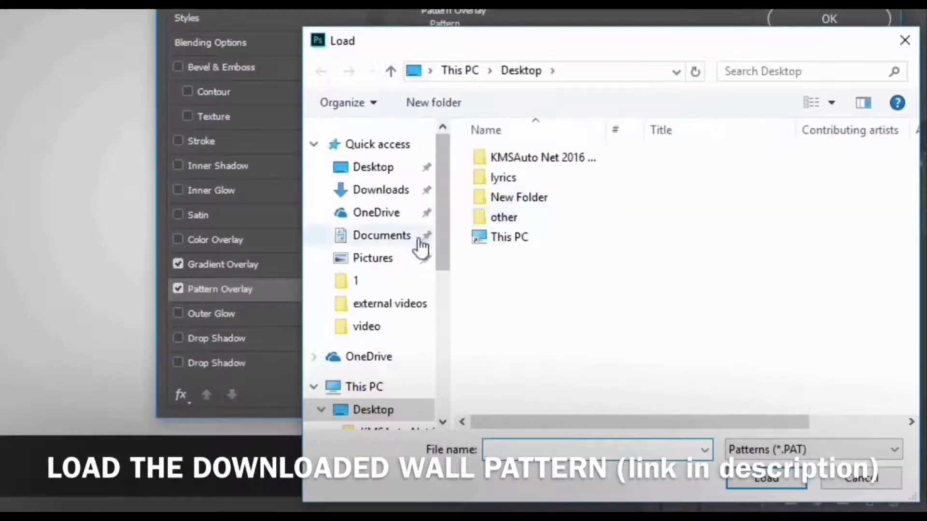
left_click(382, 191)
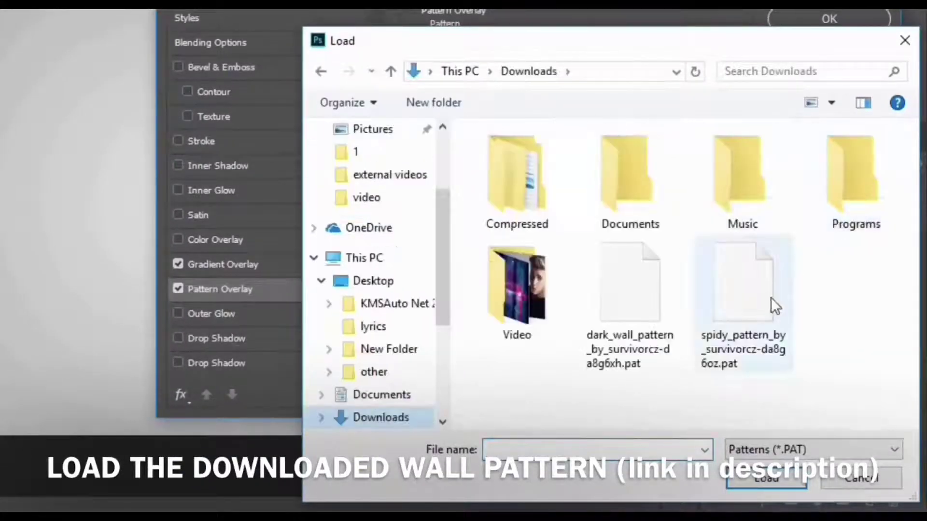
double_click(647, 293)
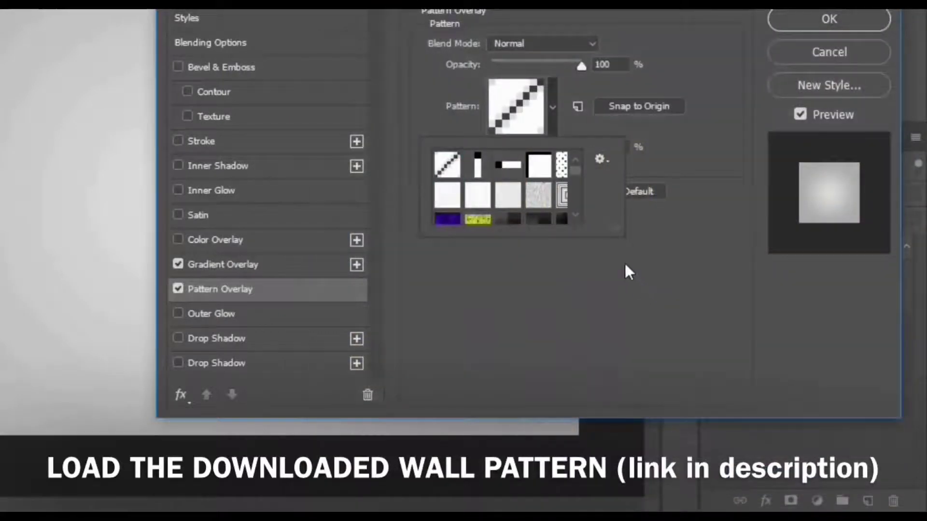
scroll(577, 185, "down", 3)
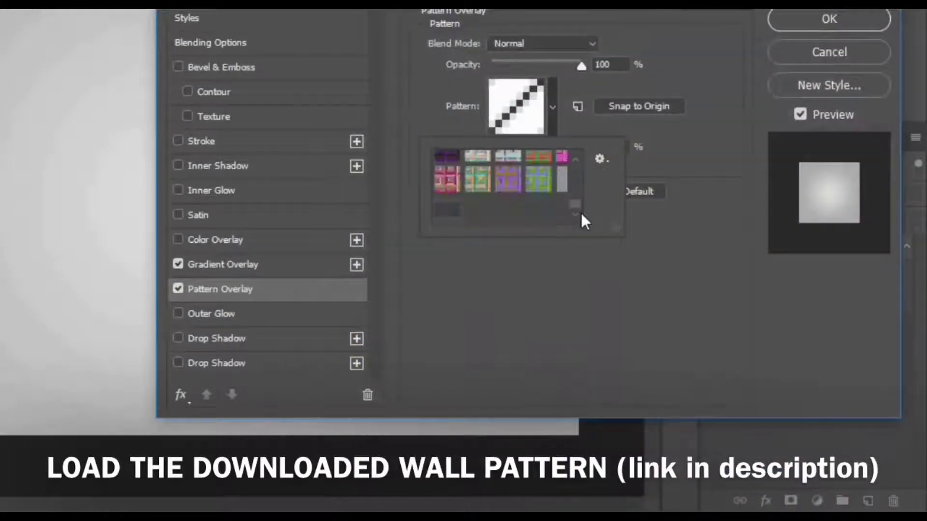
left_click(453, 212)
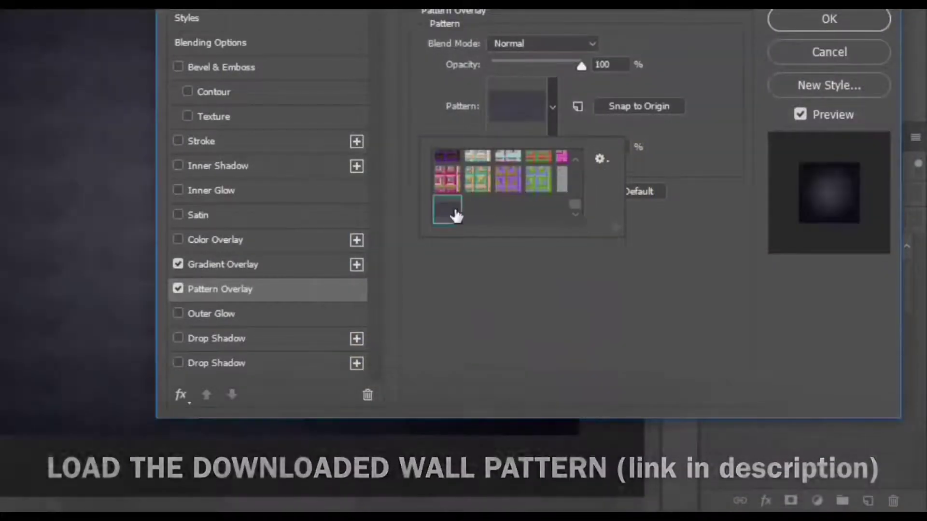
Scale the pattern to 100% and apply Layer 0's style effects.
left_click(558, 255)
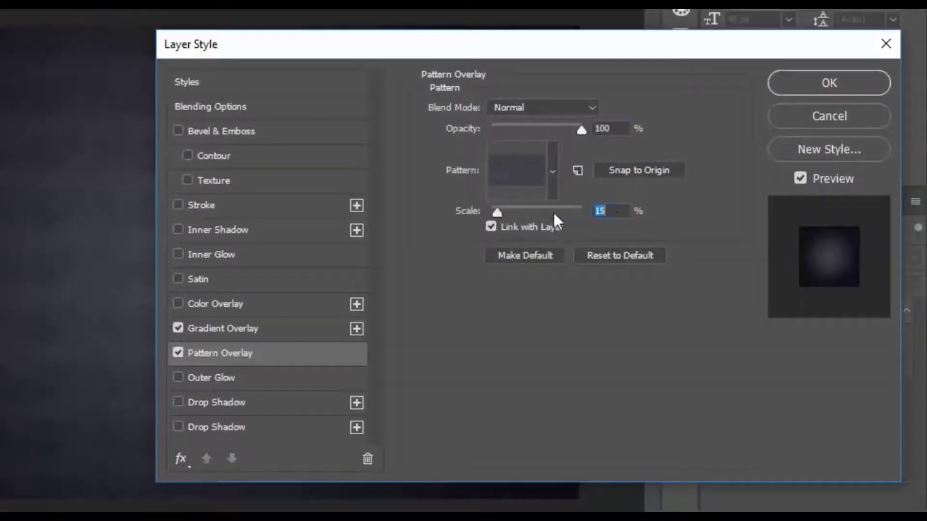
left_click_drag(499, 215, 630, 211)
type("100")
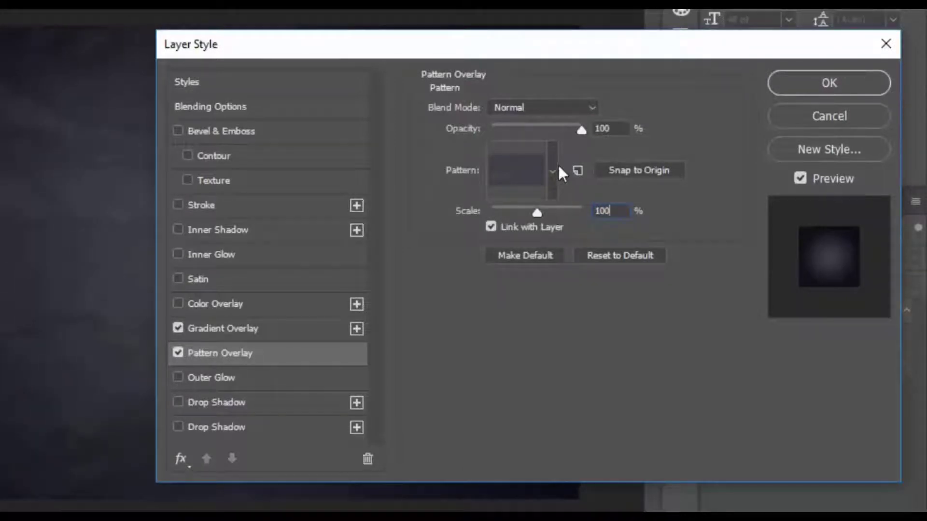
left_click(844, 86)
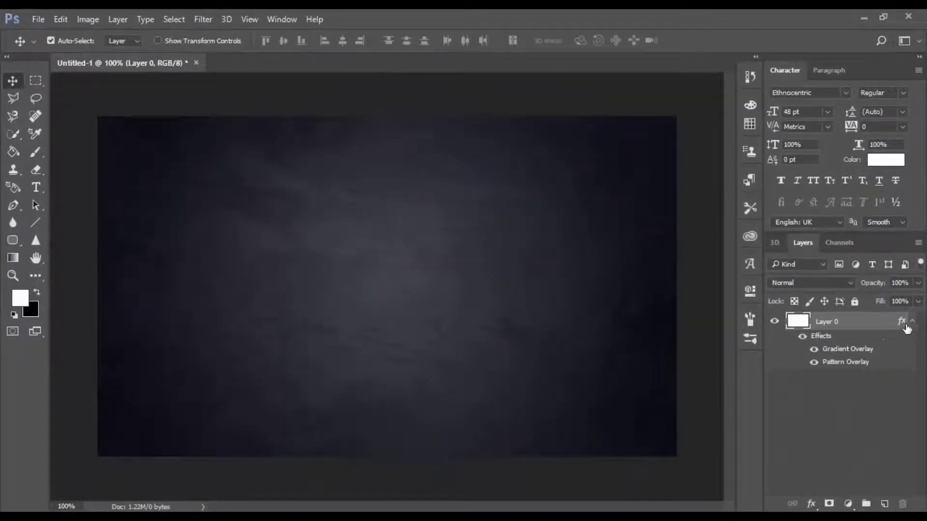
Collapse Layer 0's effects and set the Type tool to Aero Matics at 200 pt.
left_click(911, 321)
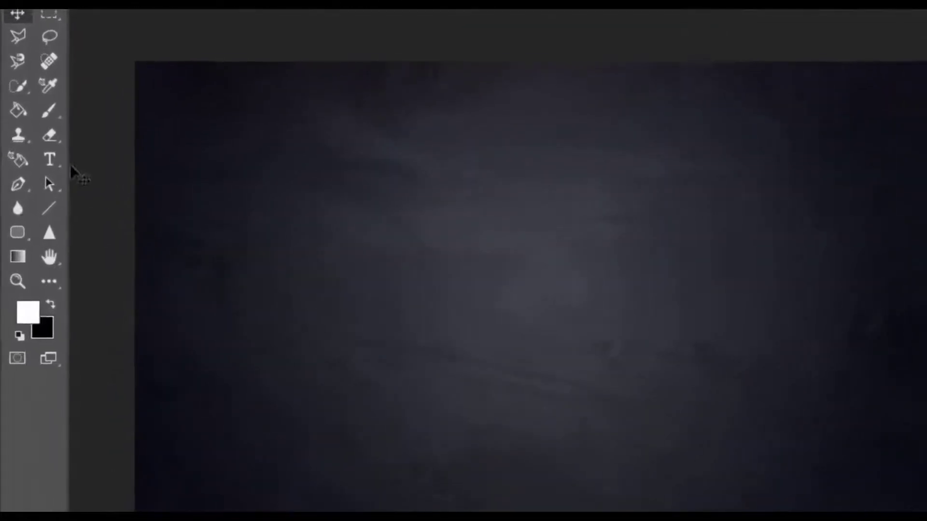
left_click(50, 158)
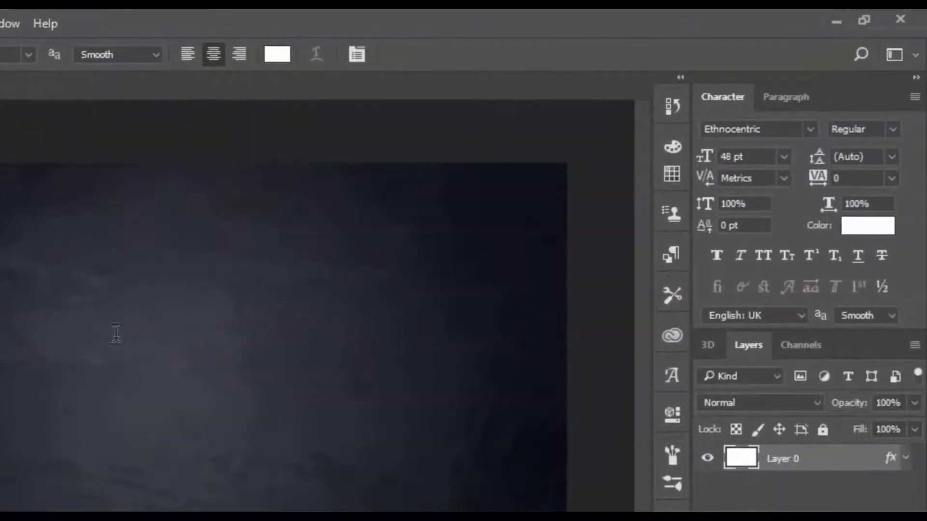
left_click(810, 130)
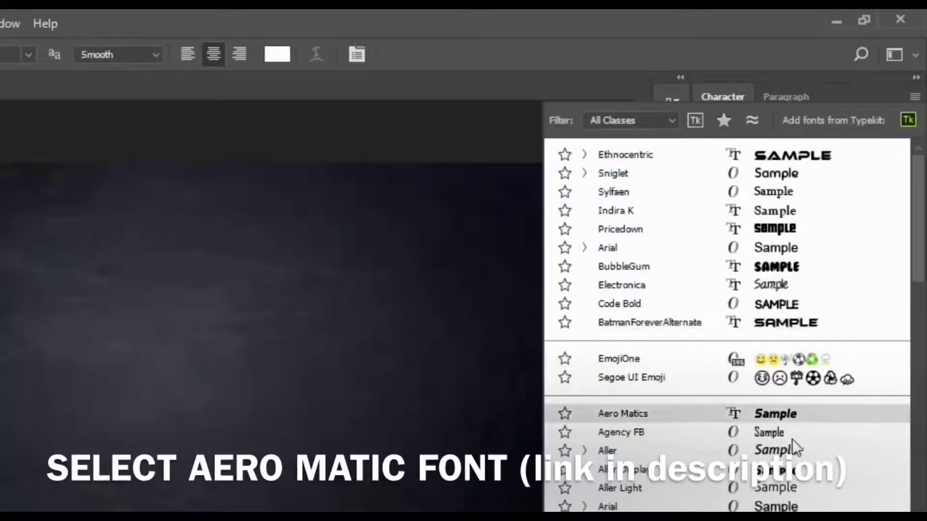
left_click(779, 413)
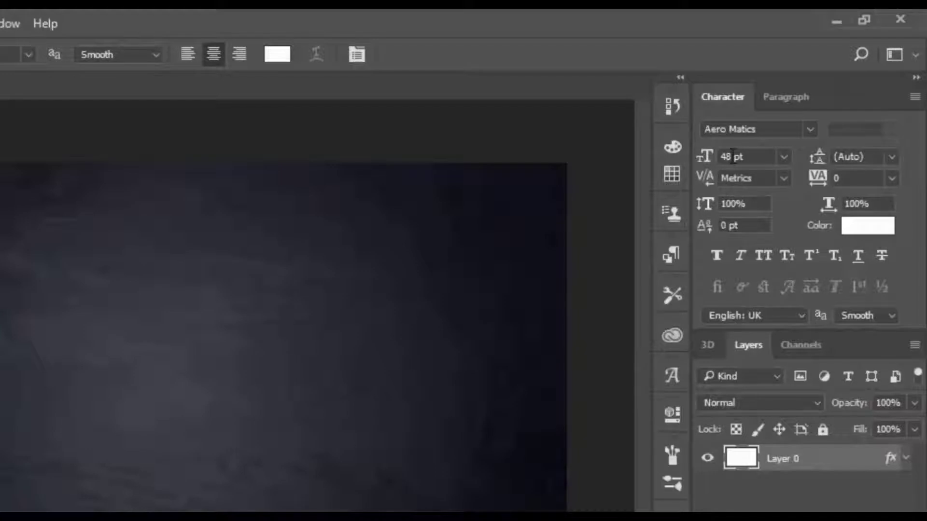
left_click(705, 156)
type("20")
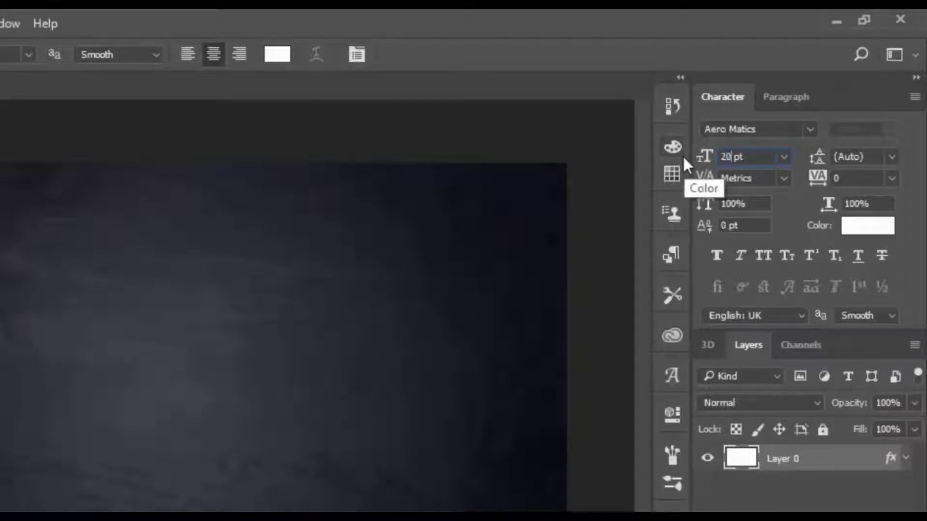
type("0")
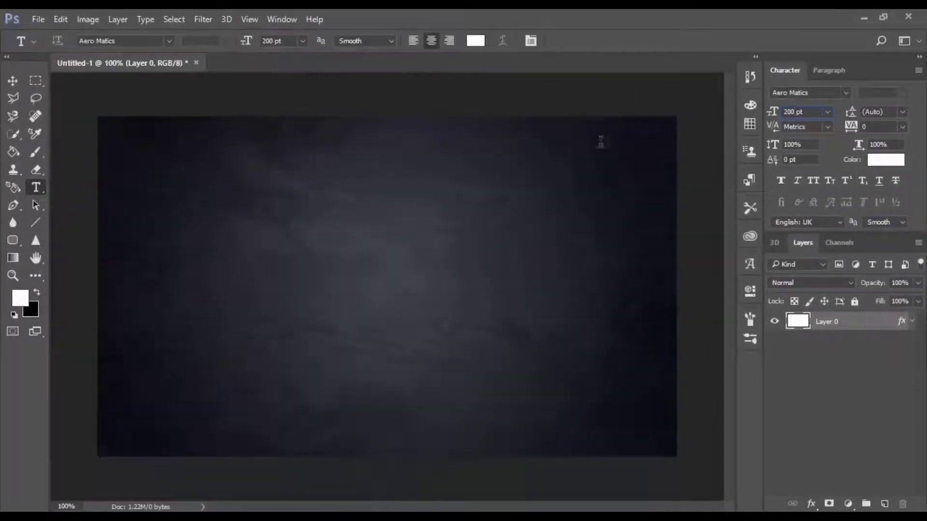
Type SPIDER on the canvas and move it to the centre.
left_click(329, 263)
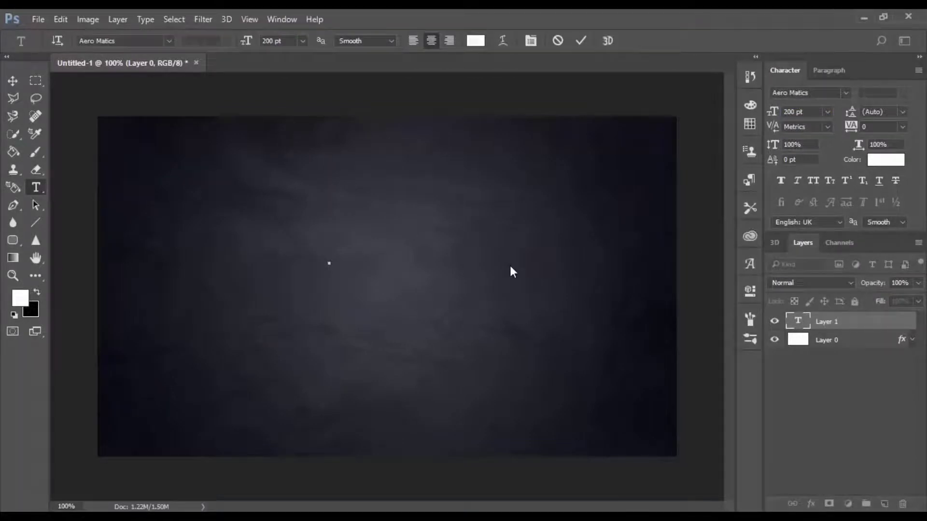
type("SPI")
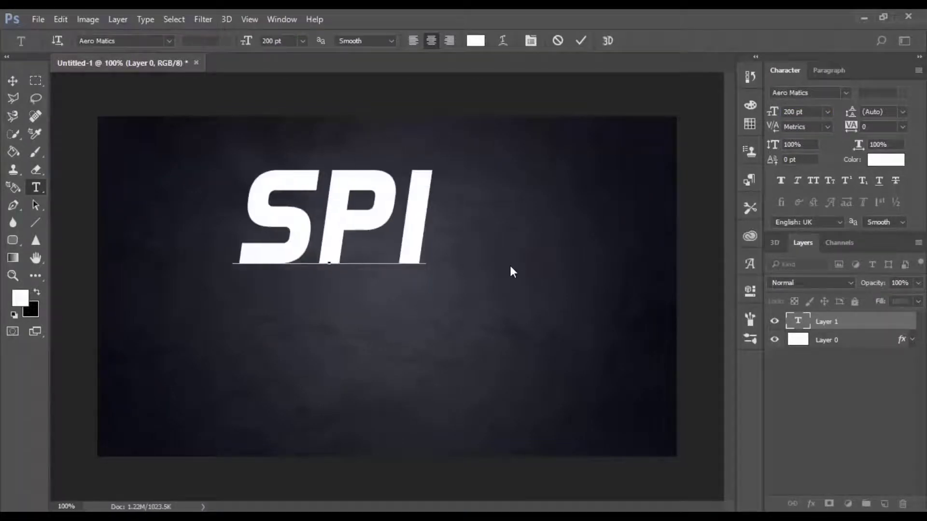
type("DER")
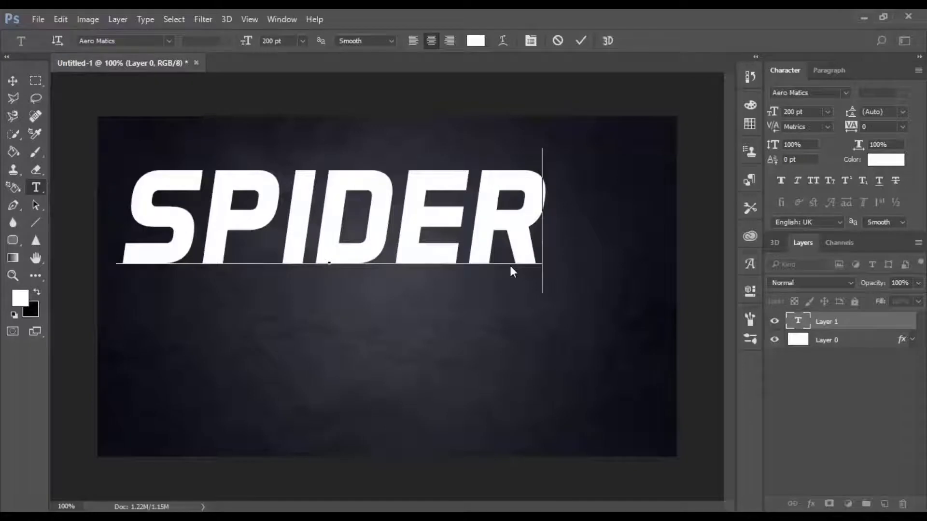
left_click(586, 39)
key("v")
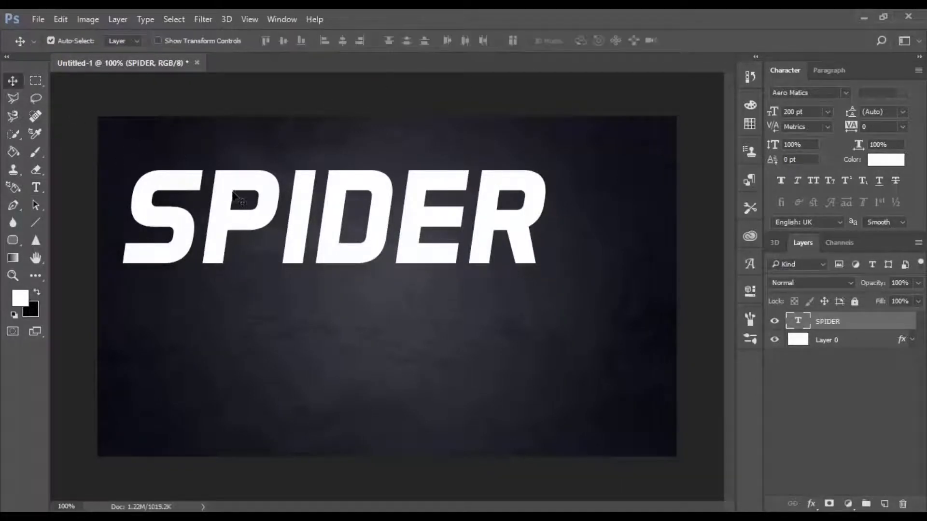
mouse_move(233, 193)
left_mouse_down()
mouse_move(295, 256)
mouse_move(283, 259)
left_mouse_up()
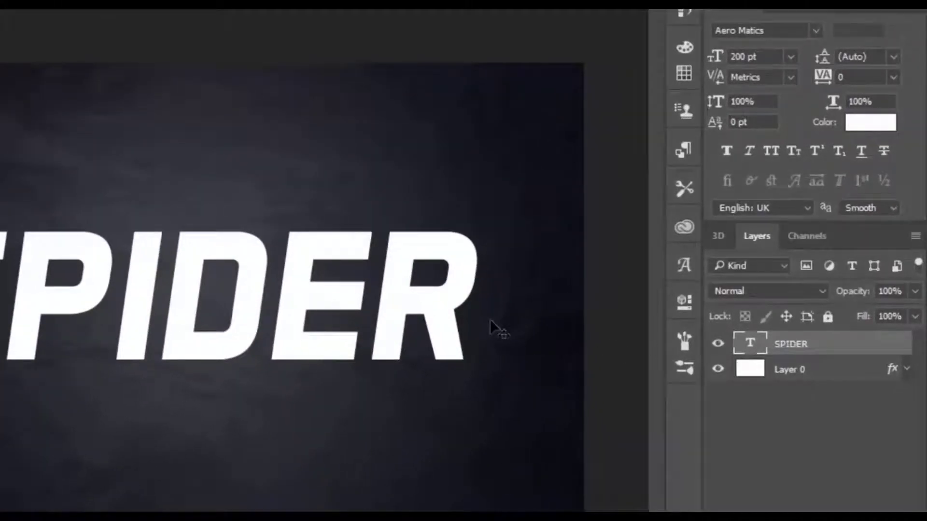
right_click(798, 351)
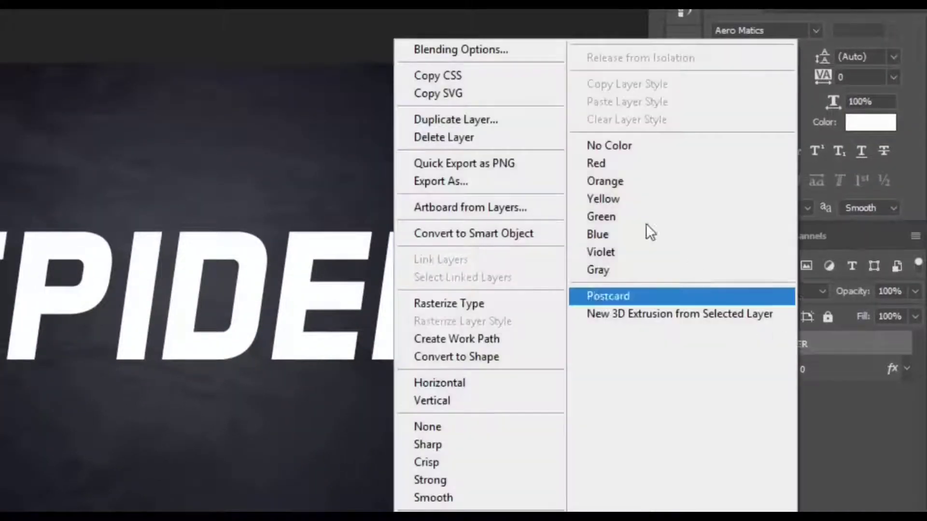
Give the SPIDER text a Multiply Gradient Overlay at 14% opacity.
left_click(505, 51)
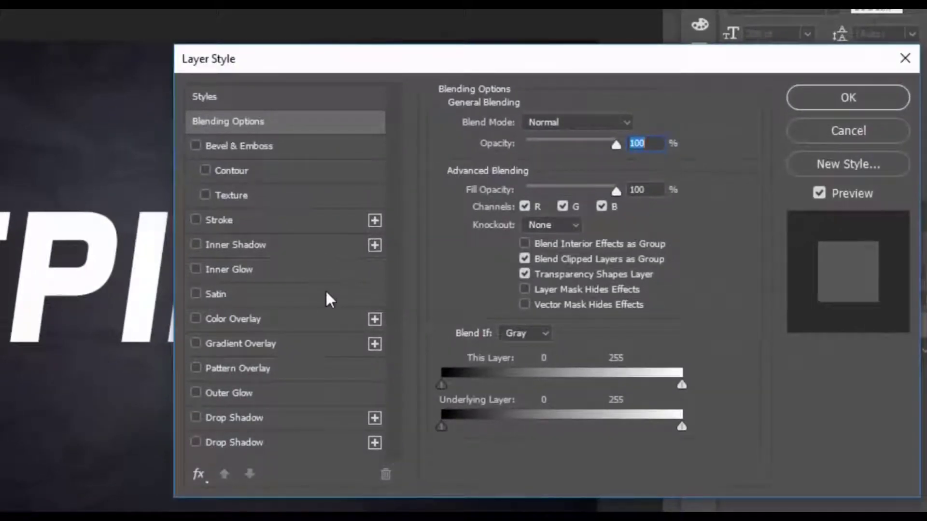
left_click(294, 344)
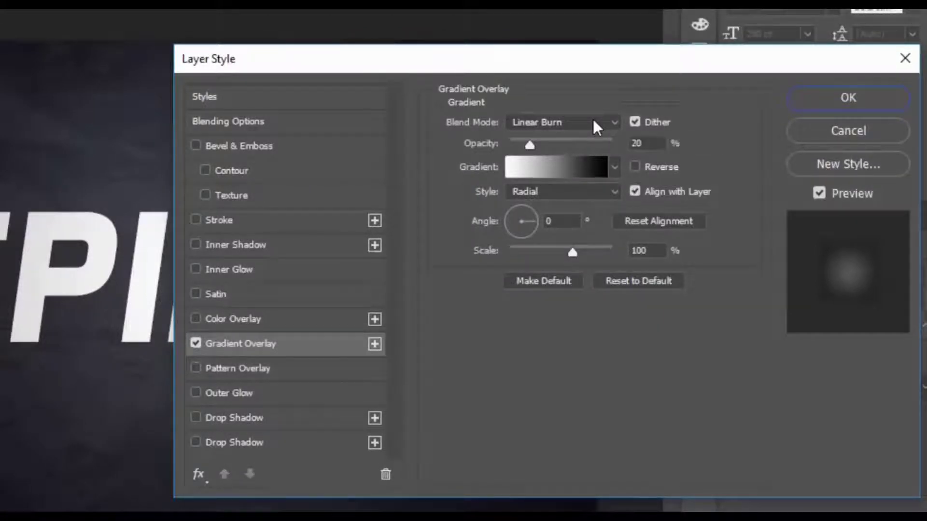
left_click(594, 120)
left_click(593, 183)
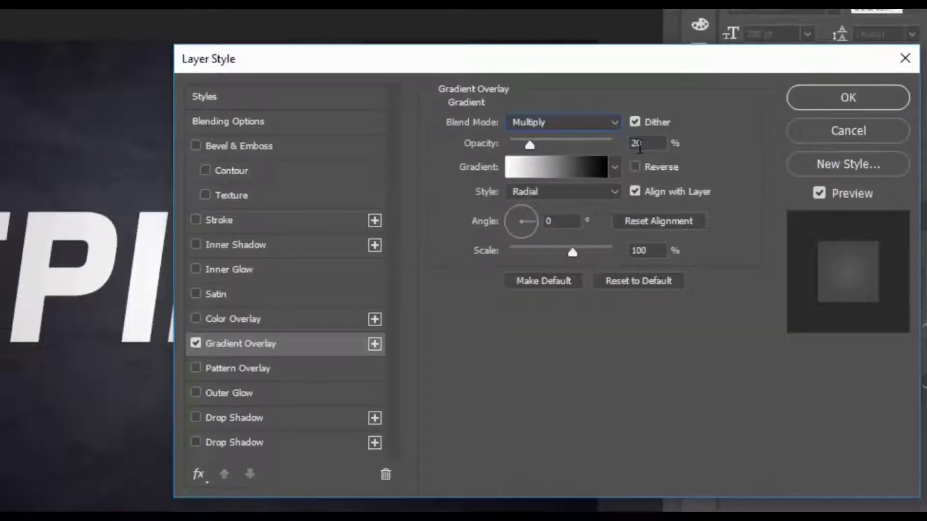
double_click(634, 144)
type("1")
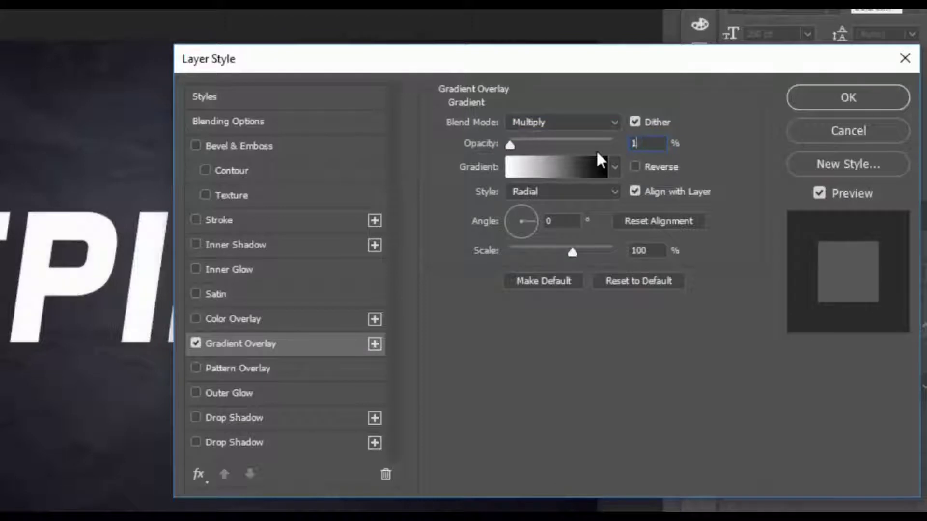
type("4")
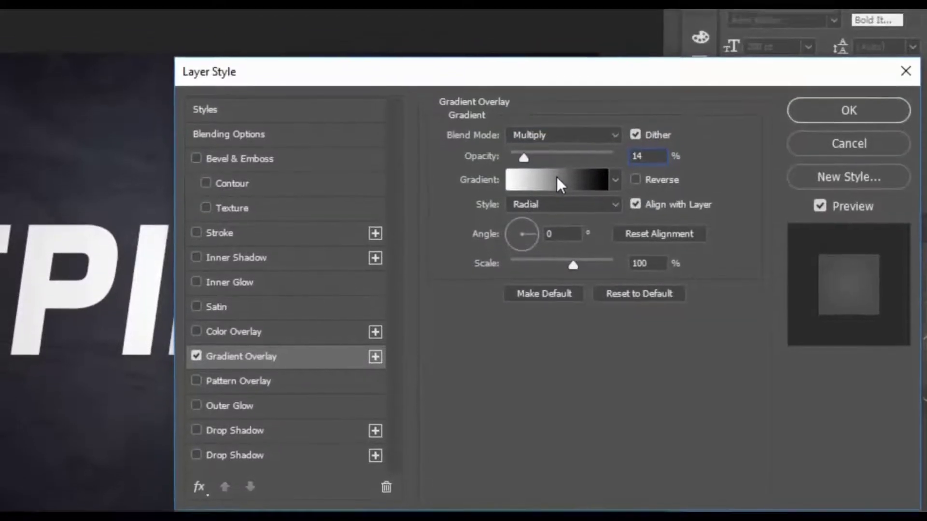
Use the Black, White gradient at -90° and enable Color Overlay.
left_click(557, 167)
left_click(268, 93)
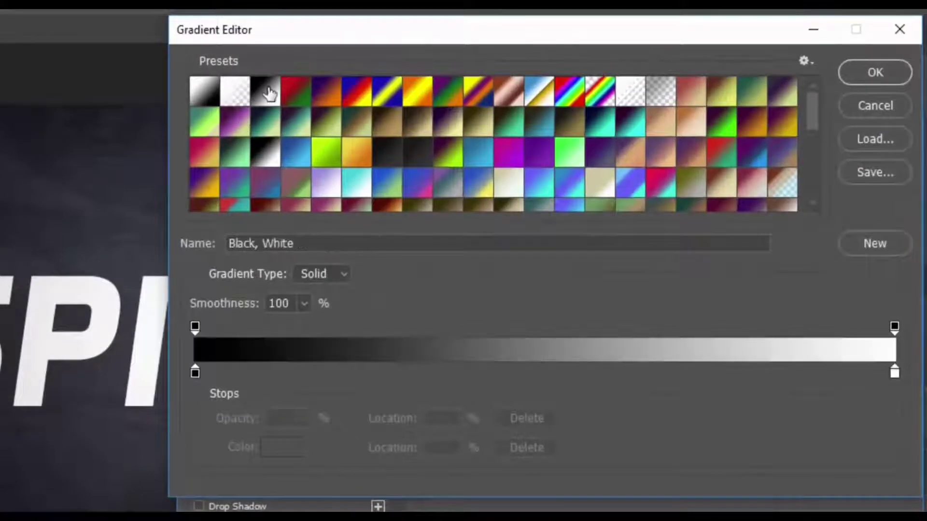
left_click(875, 75)
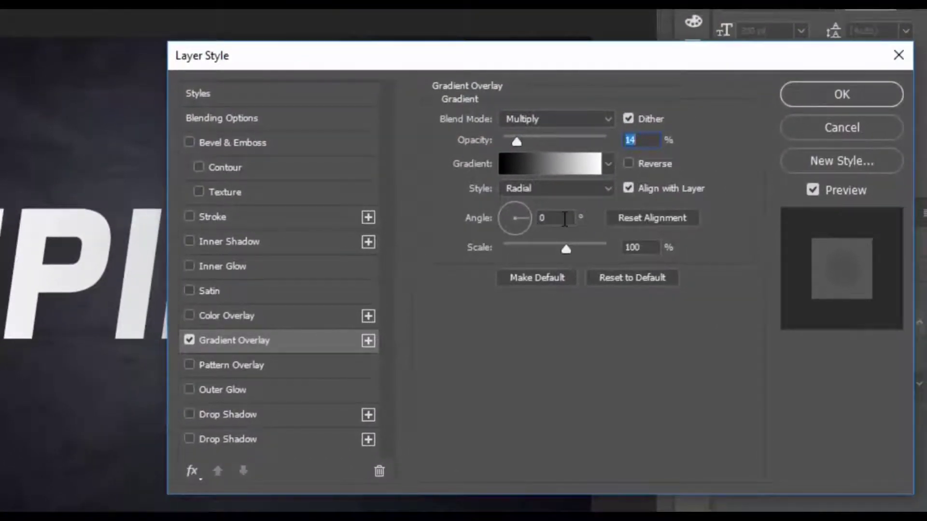
left_click(564, 219)
type("-90")
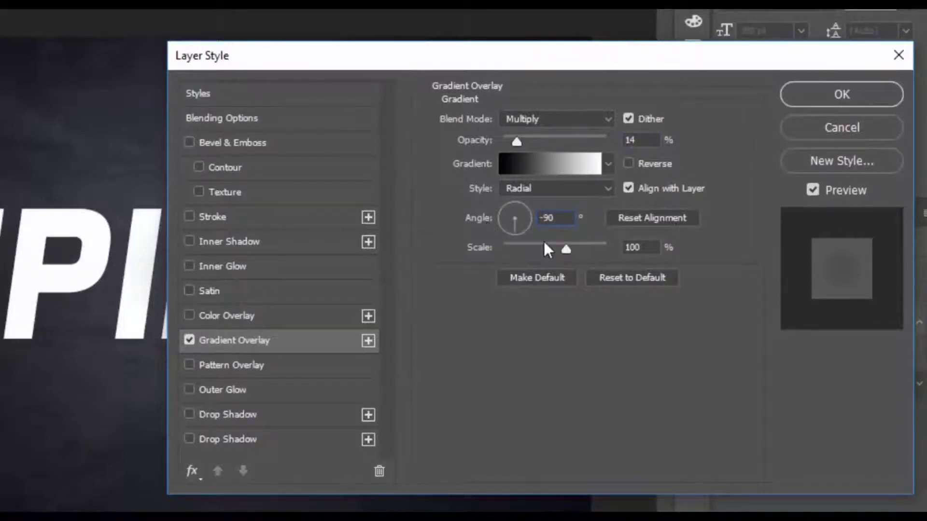
left_click(285, 314)
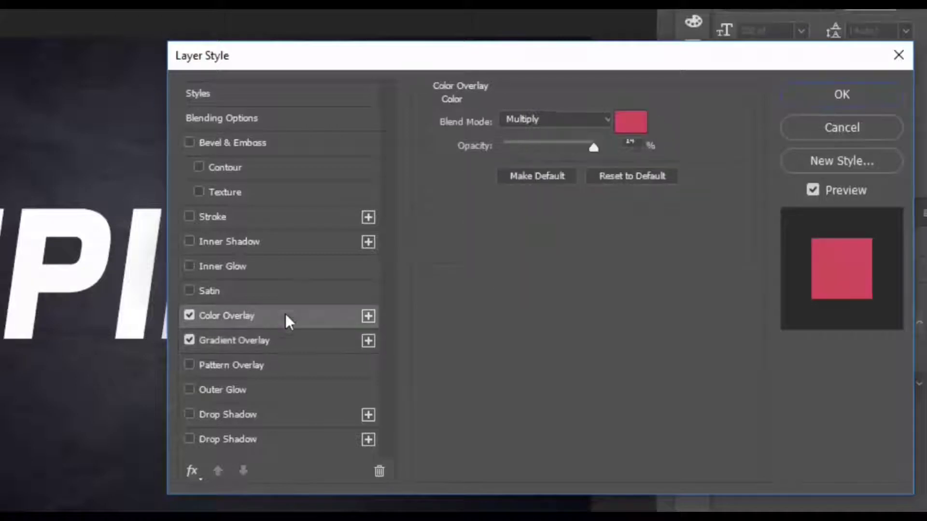
Set the Color Overlay to Multiply with deep red e10505.
left_click(598, 119)
key("Escape")
key("Down")
key("Down")
key("Down")
left_click(632, 123)
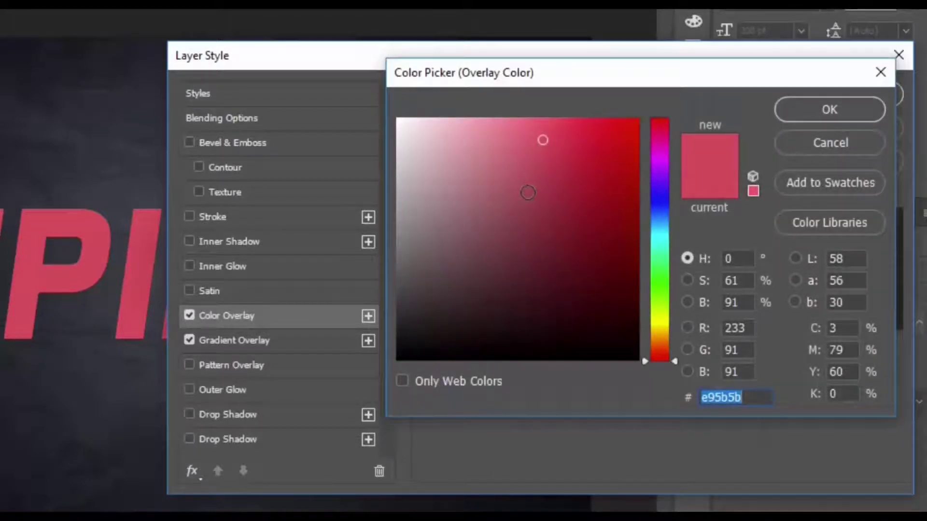
type("e1")
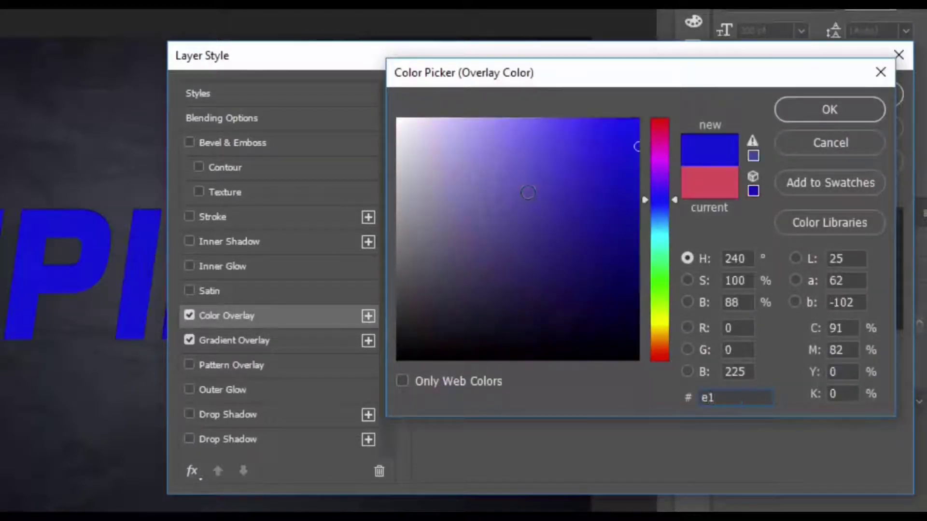
type("05")
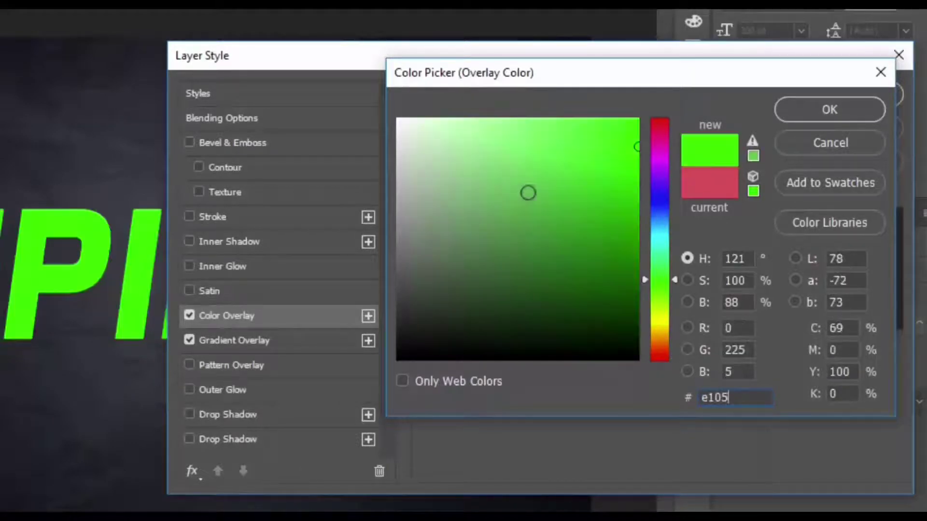
type("05")
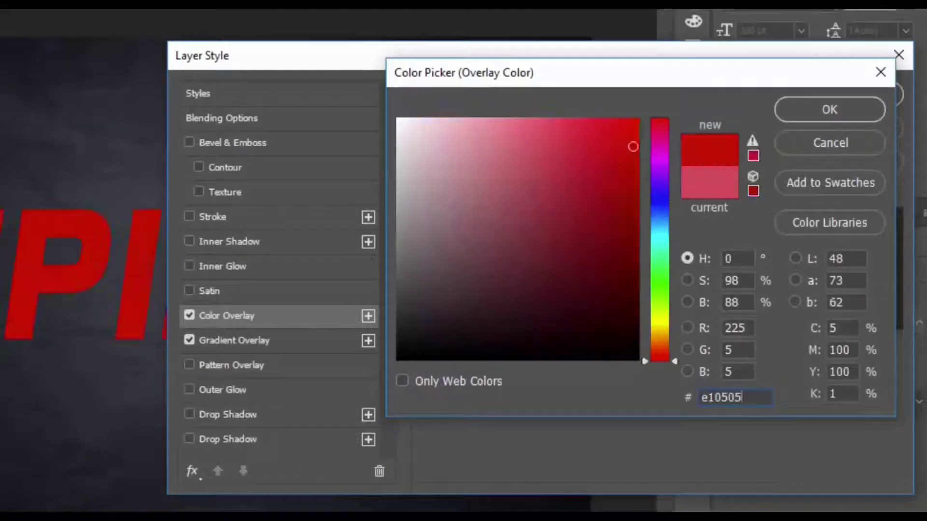
left_click(798, 100)
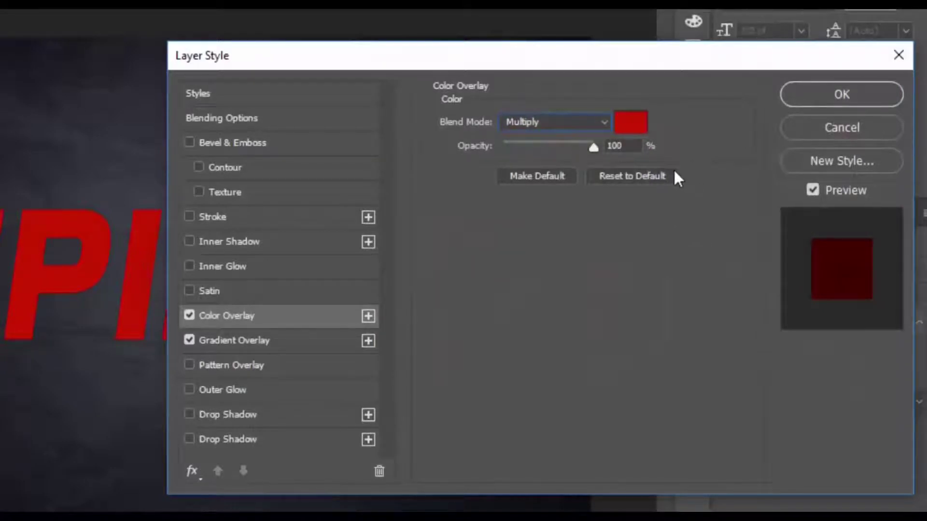
Add a yellow ffeb0d Satin in Linear Dodge (Add) at 25% opacity.
left_click(250, 292)
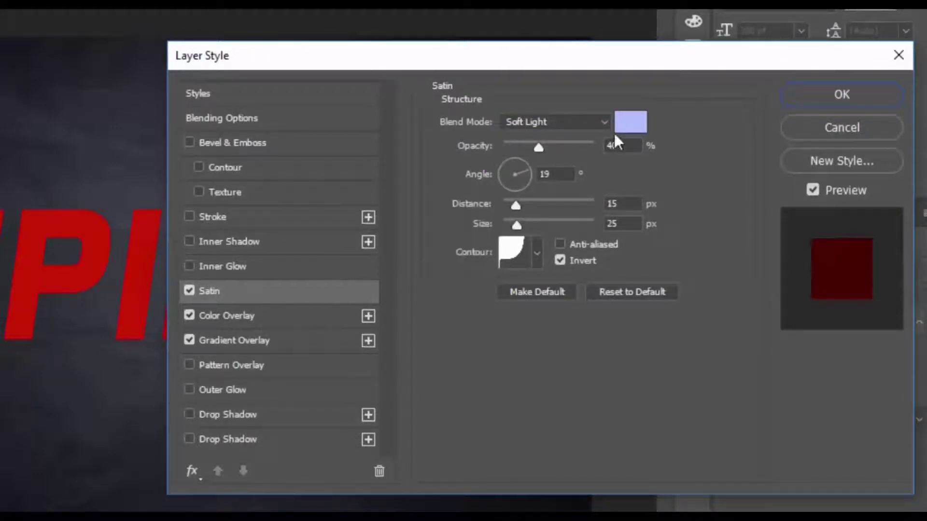
left_click(575, 123)
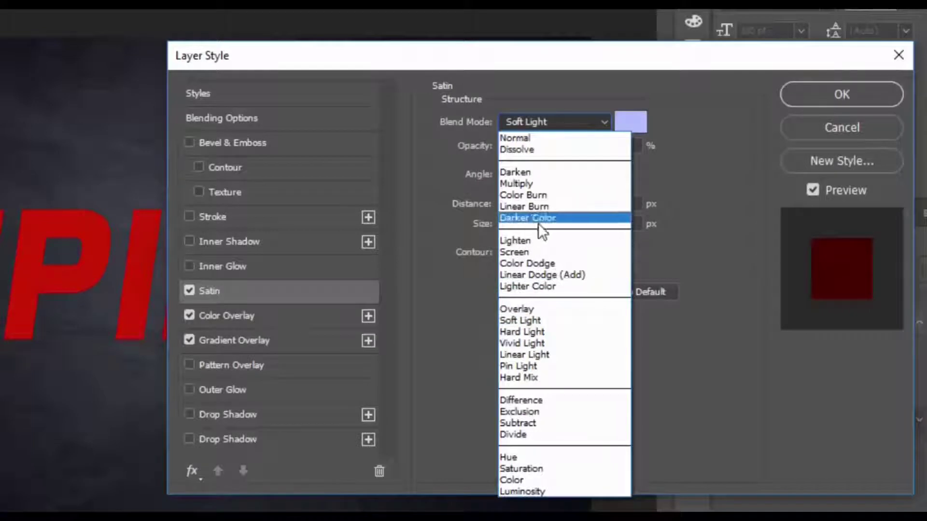
left_click(536, 274)
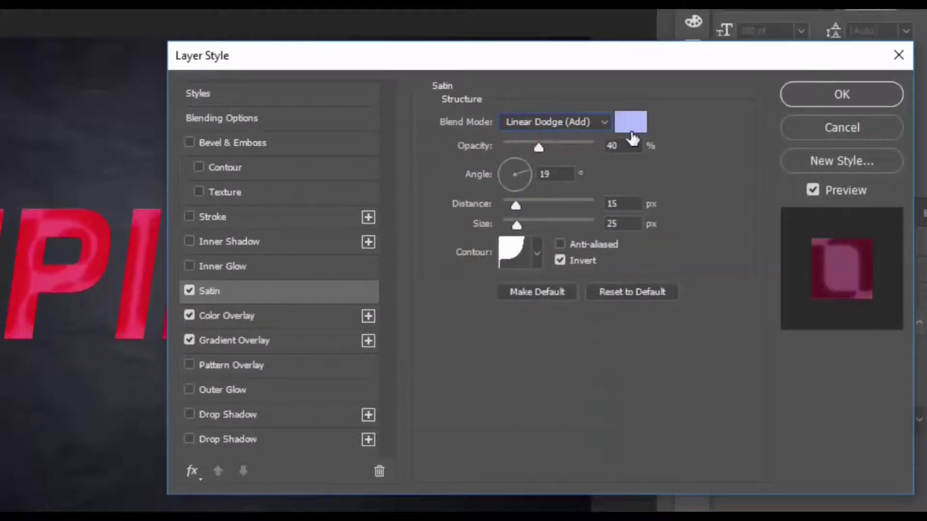
left_click(631, 132)
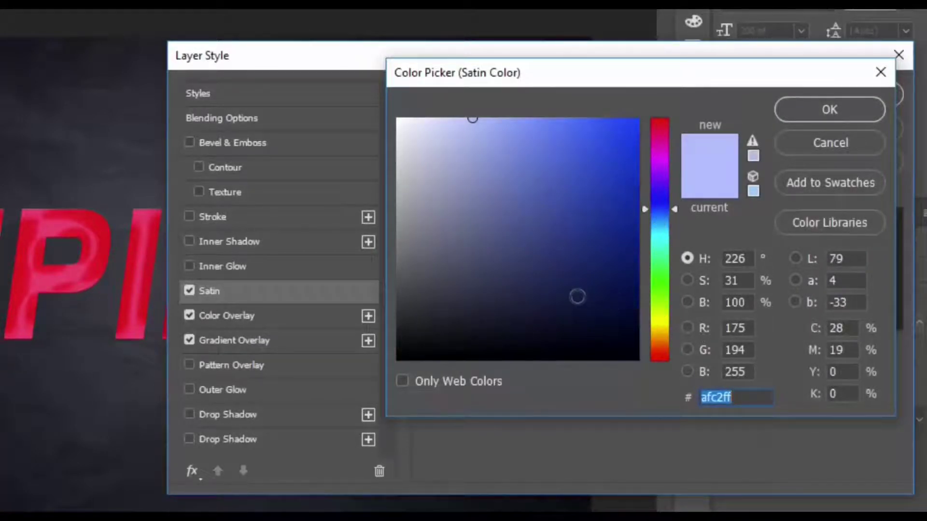
type("ffeb")
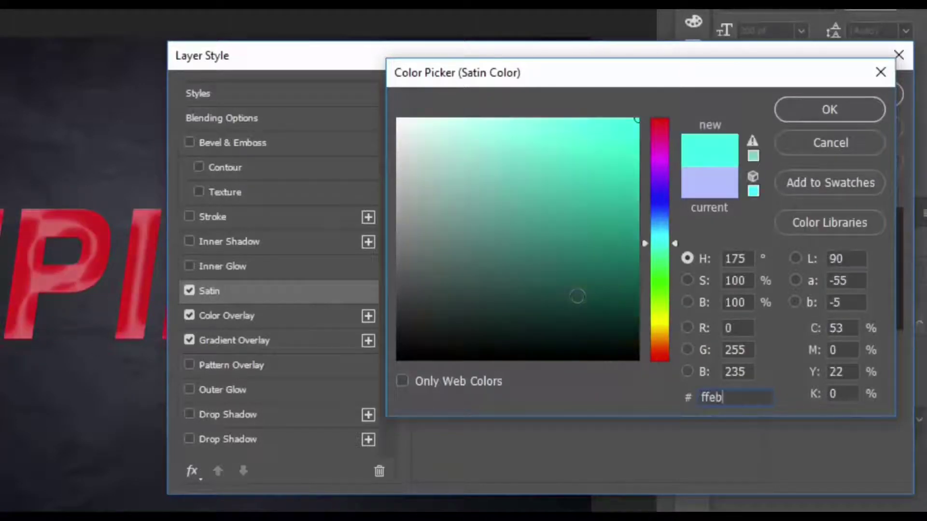
type("0d")
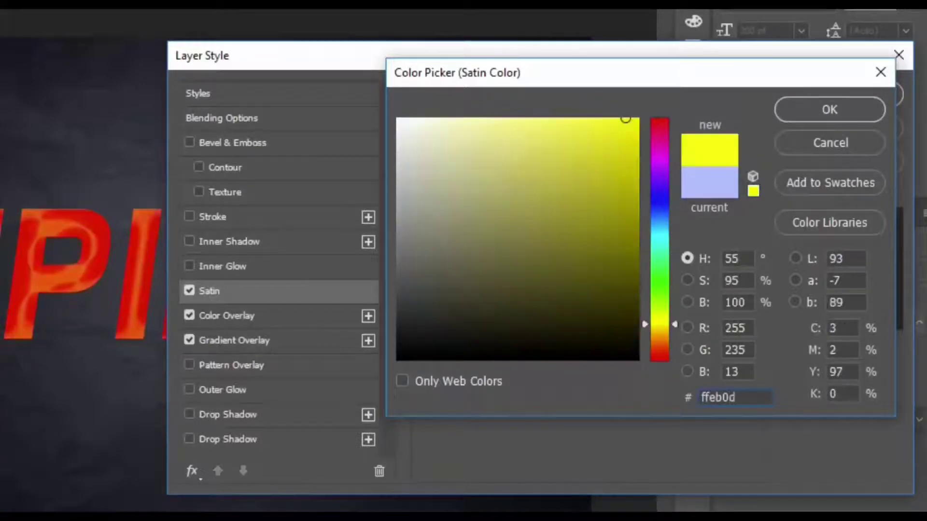
left_click(805, 115)
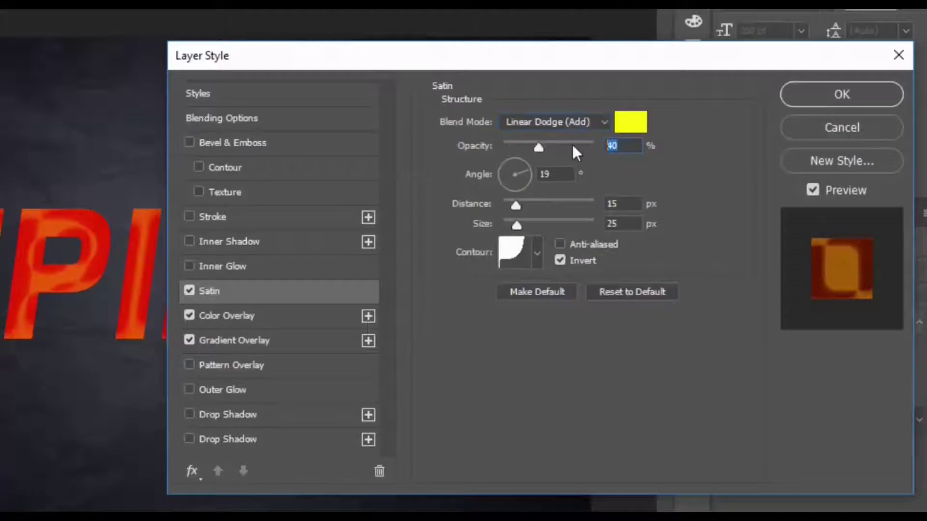
type("25")
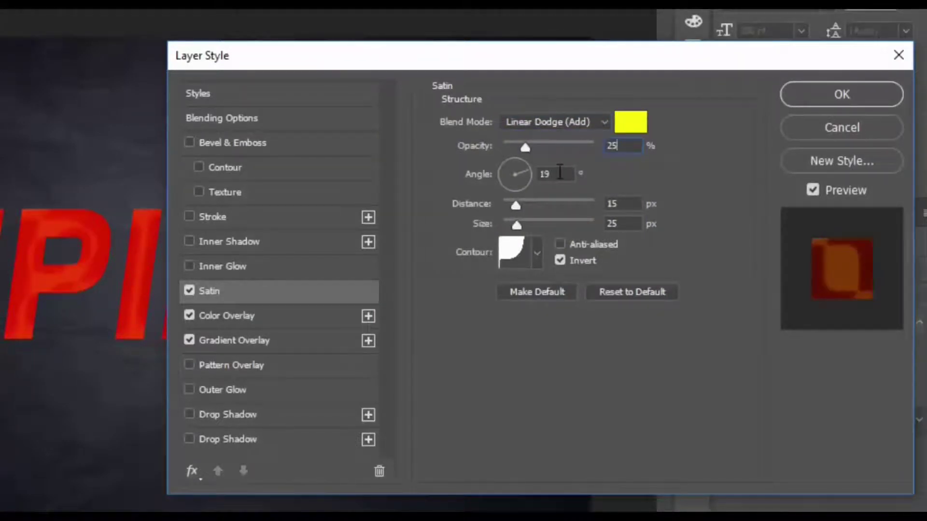
Set Satin angle 0°, distance 4 px, size 16 px, with non-inverted Linear contour.
left_click_drag(558, 171, 517, 175)
type("0")
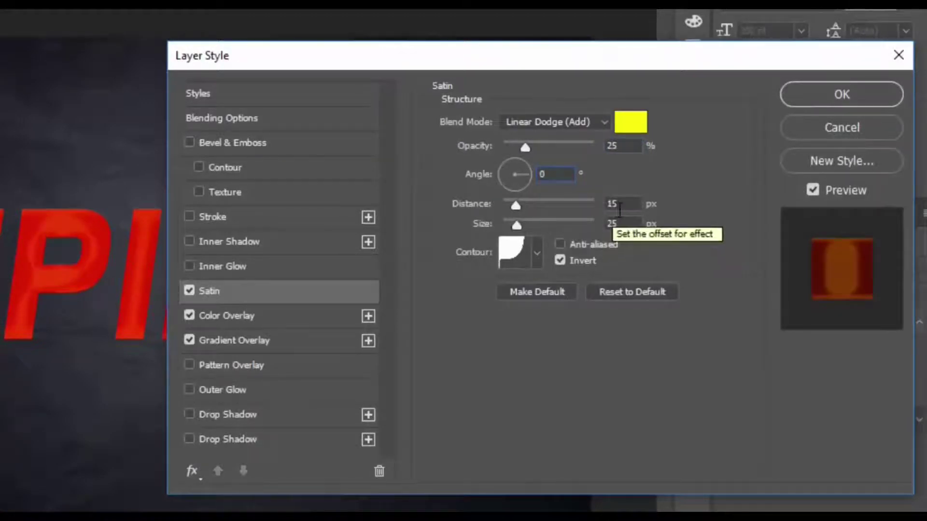
left_click_drag(622, 205, 586, 212)
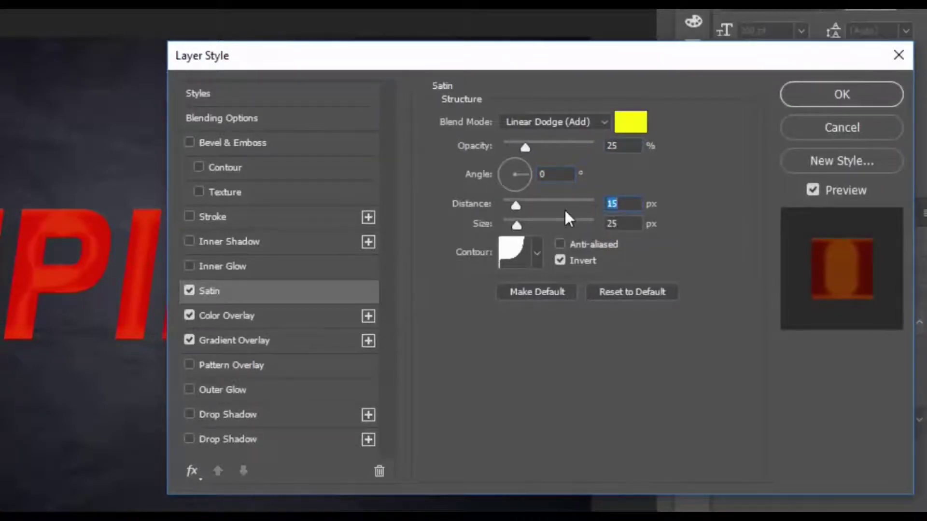
type("4")
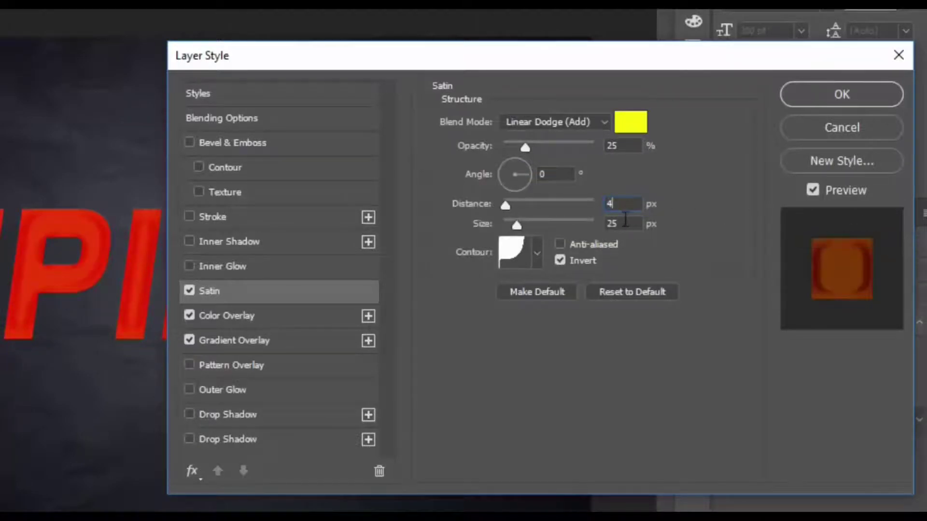
key("Tab")
type("15")
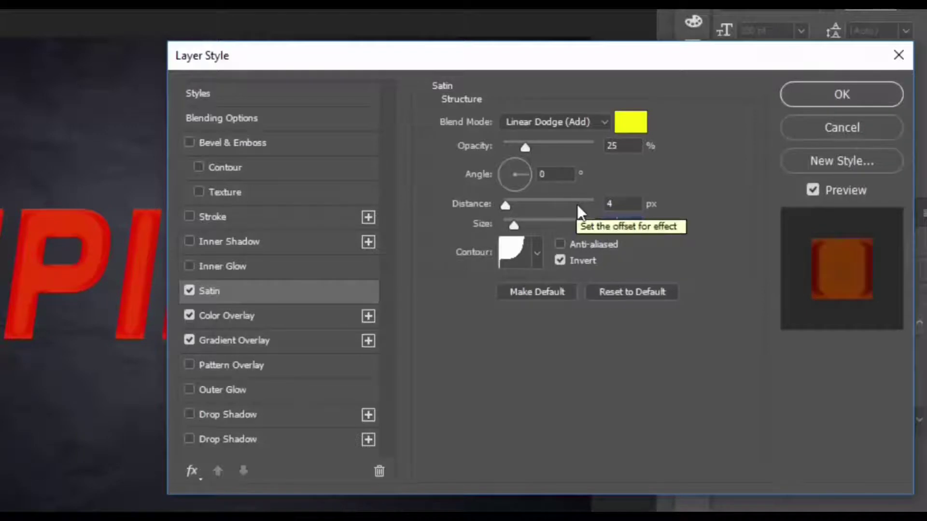
type("6")
left_click(588, 261)
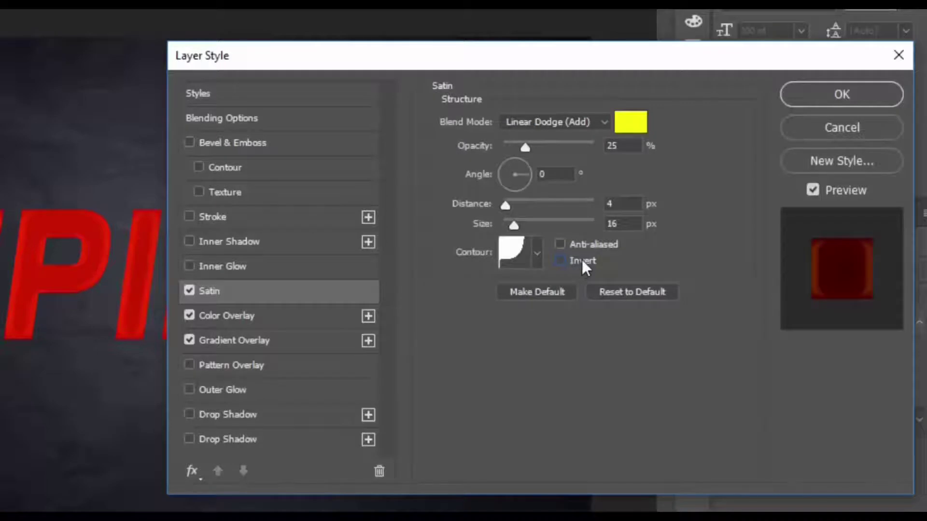
left_click(534, 256)
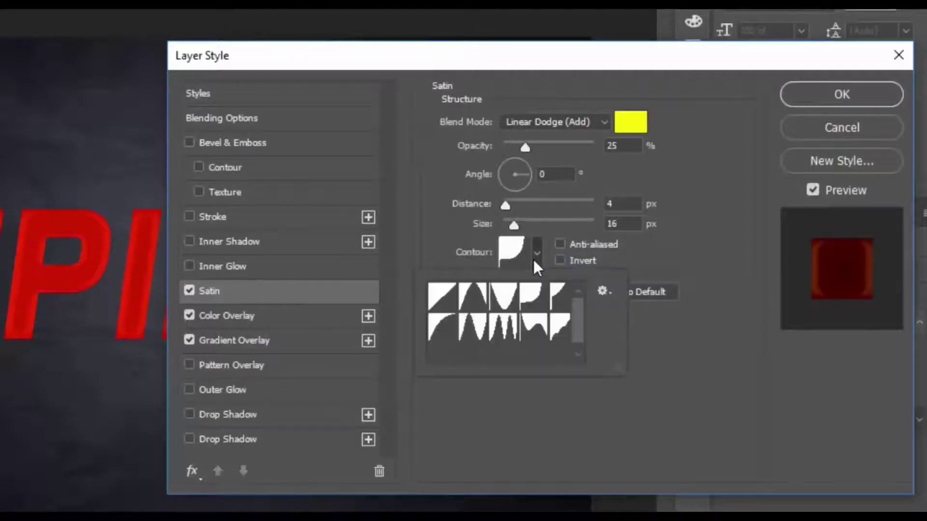
left_click(456, 288)
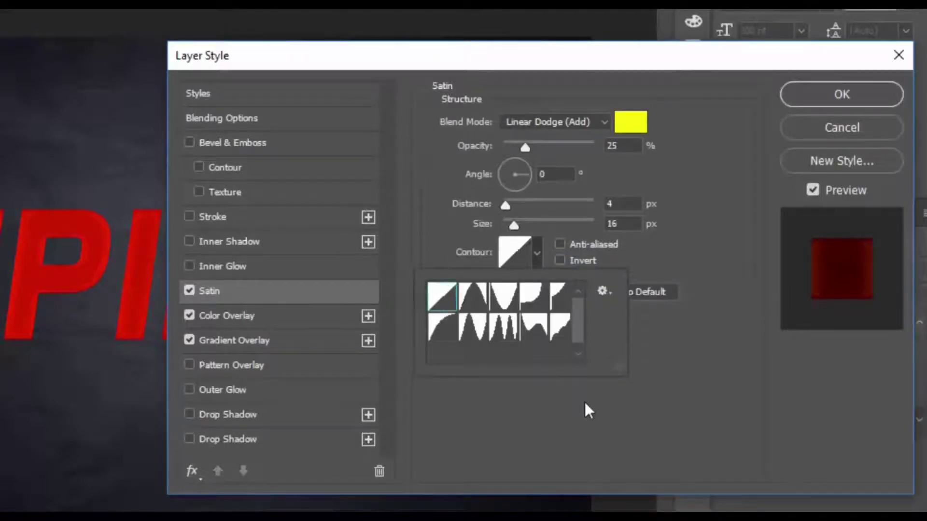
left_click(594, 415)
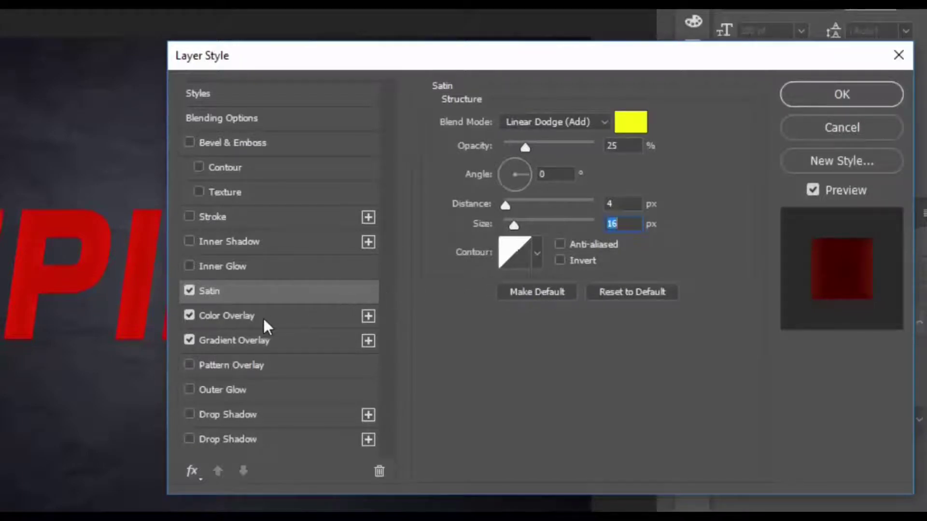
Overlay the red spidey web pattern on the text at 25% scale.
left_click(252, 357)
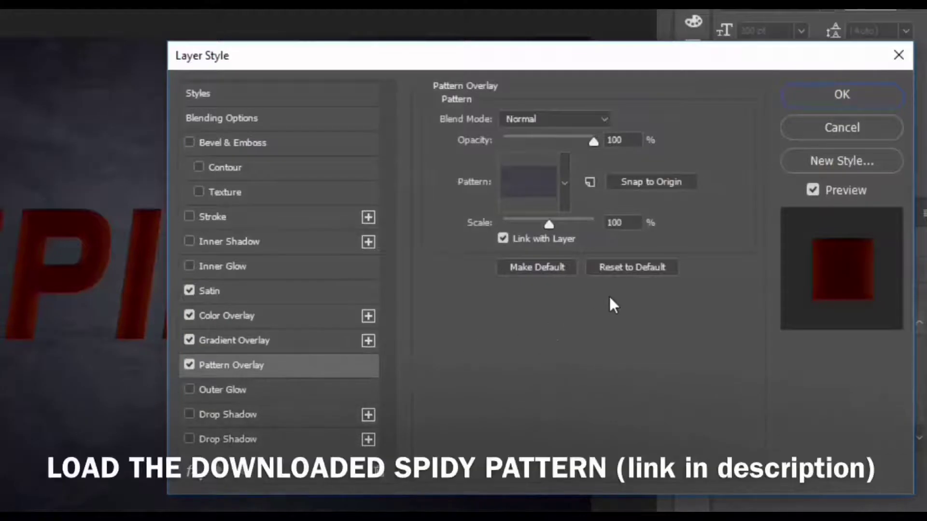
left_click(565, 188)
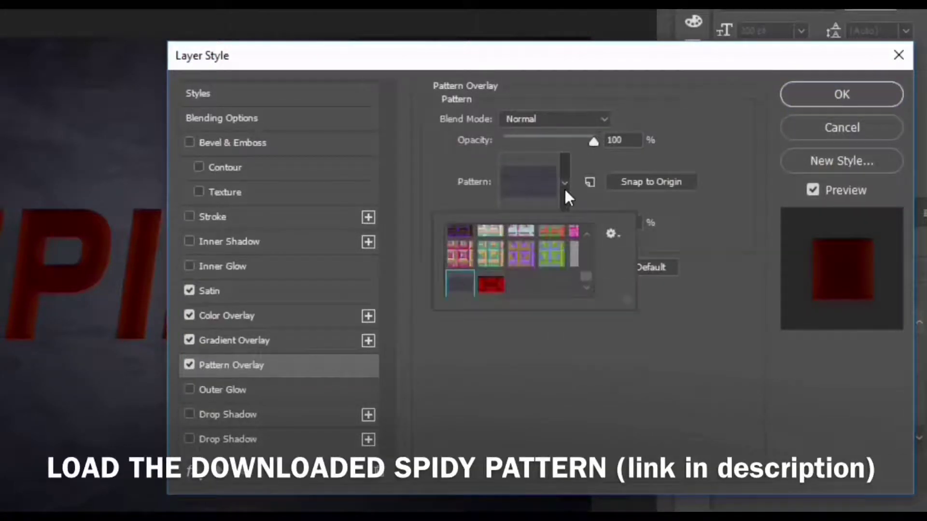
left_click(493, 286)
left_click(503, 338)
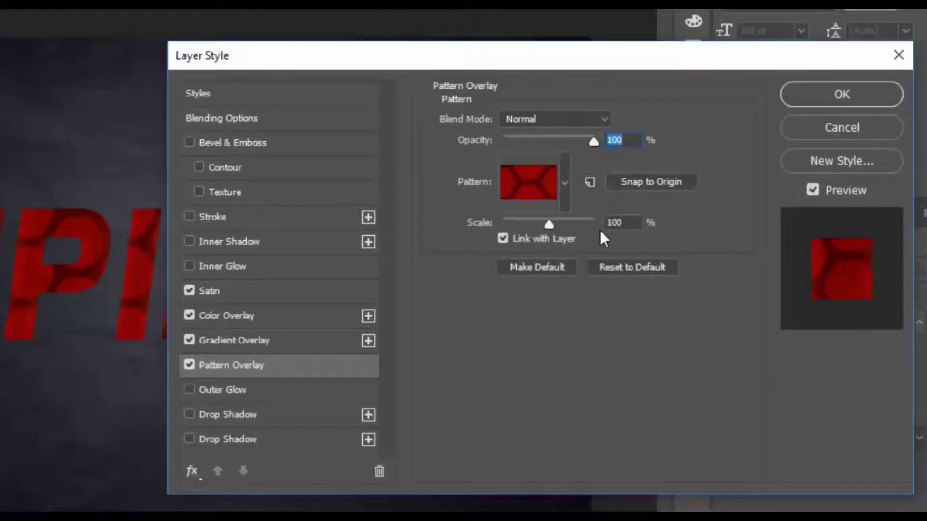
key("Tab")
type("2")
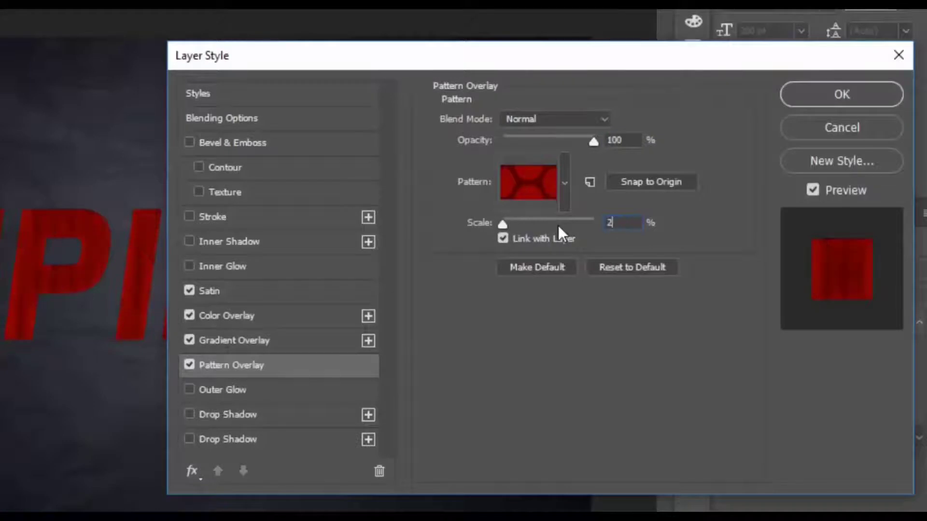
type("5")
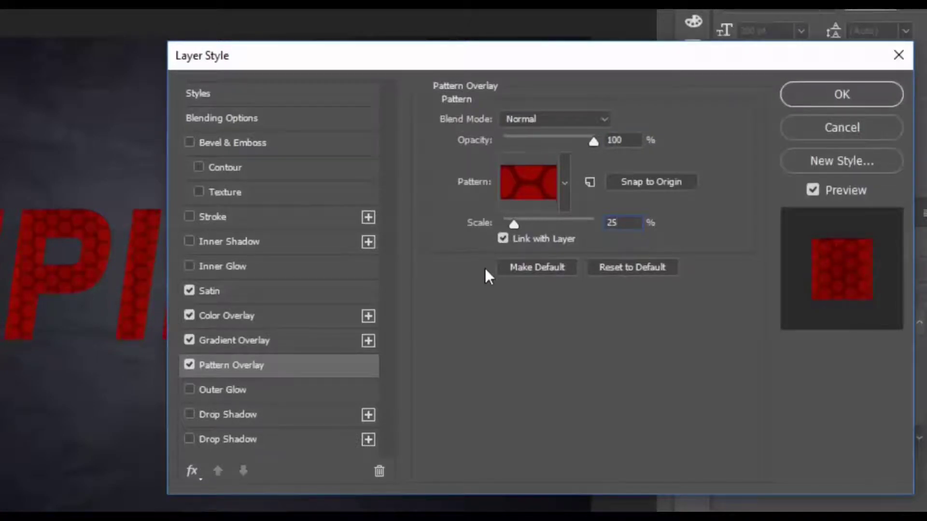
Turn on Outer Glow and change its blend mode from Screen to Normal at 100% opacity.
left_click(271, 388)
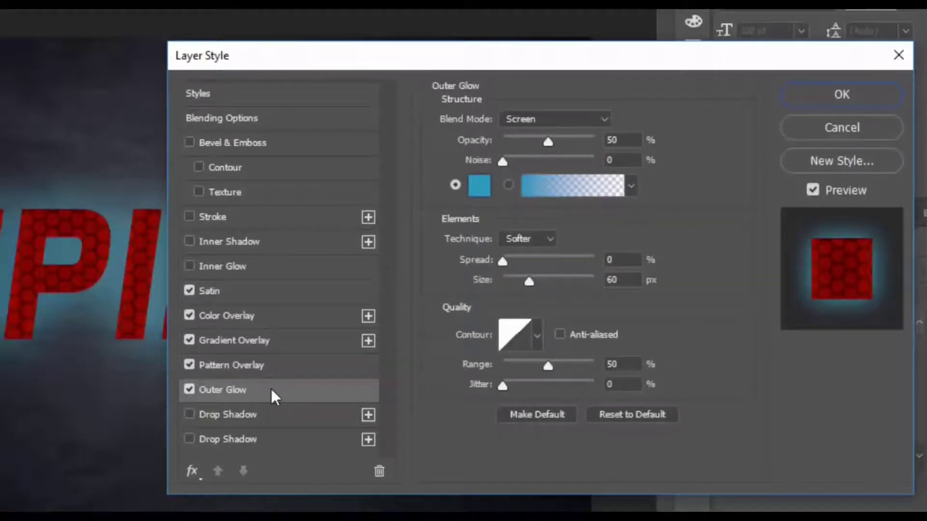
left_click(566, 124)
left_click(565, 135)
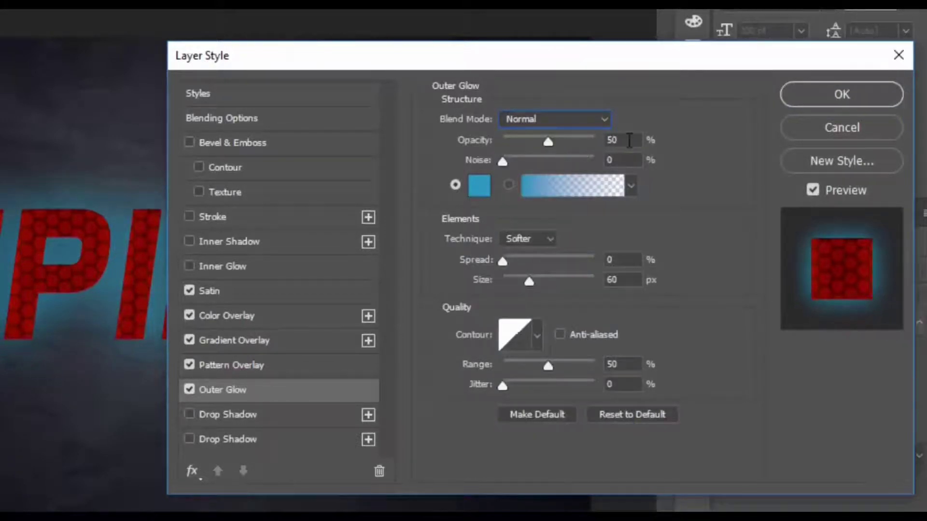
left_click_drag(548, 142, 645, 148)
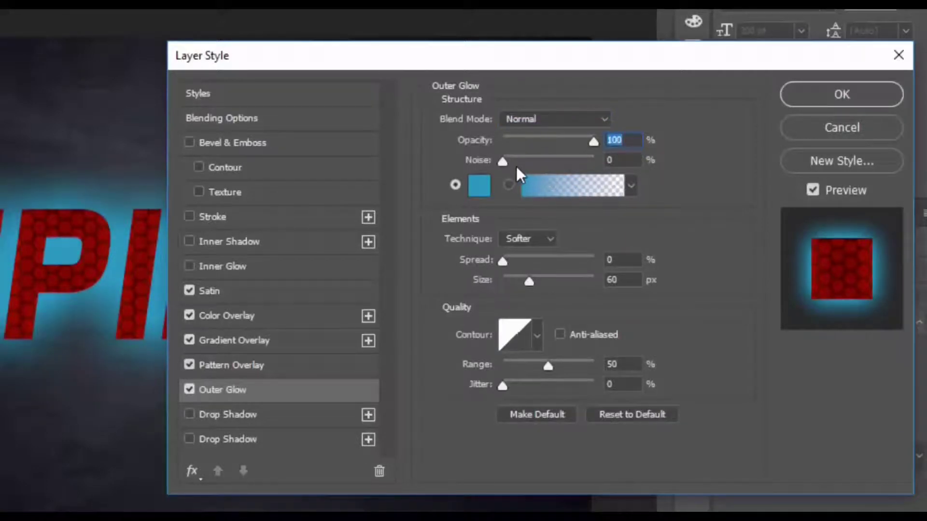
Apply the Black, White preset to the glow gradient, with black stops at 25% and 50% and white at 75%.
left_click(557, 185)
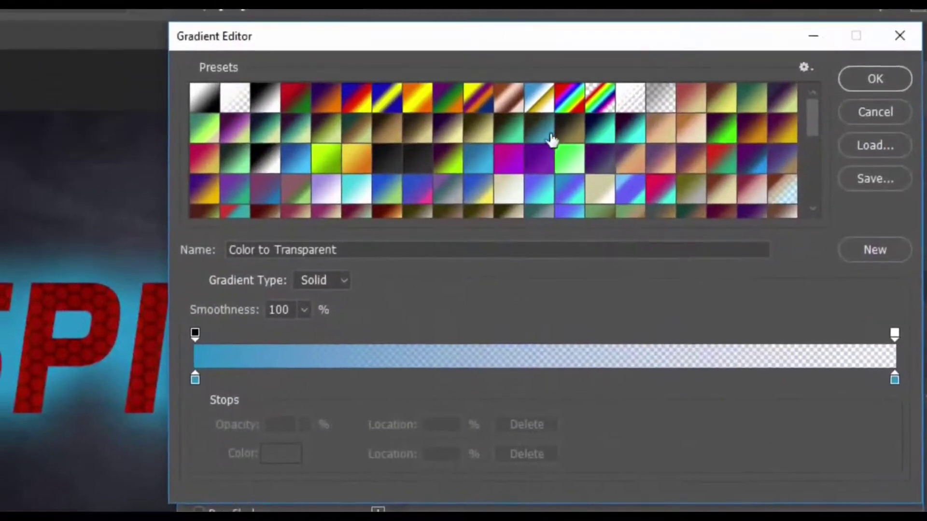
left_click(545, 137)
left_click(263, 101)
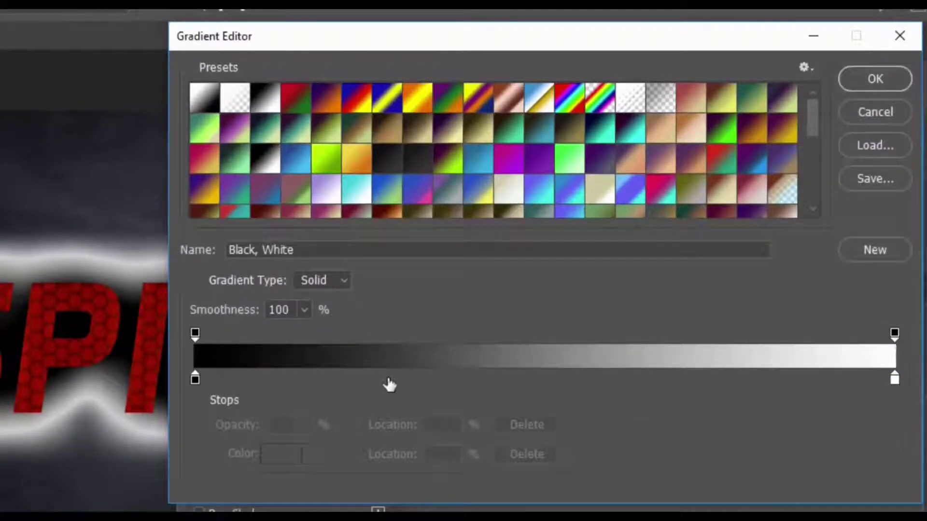
left_click_drag(196, 380, 367, 380)
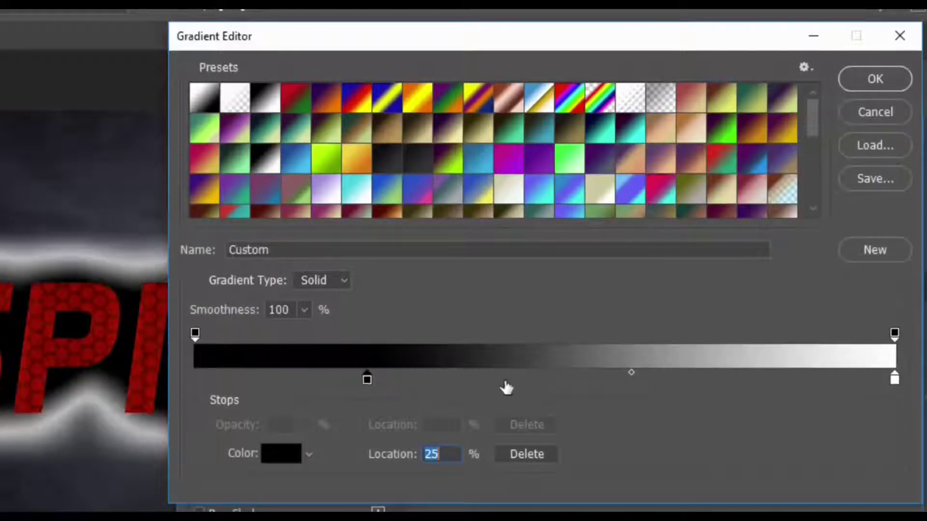
left_click(549, 380)
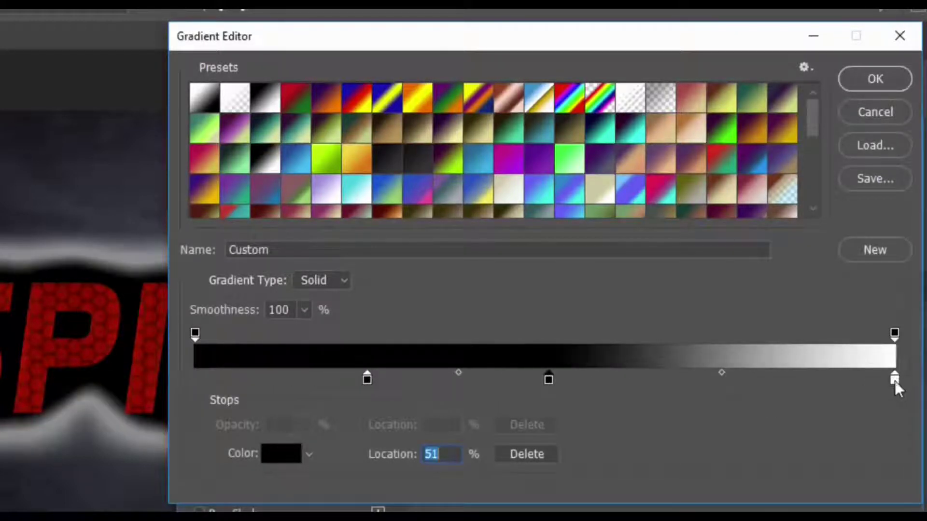
left_click_drag(894, 380, 720, 381)
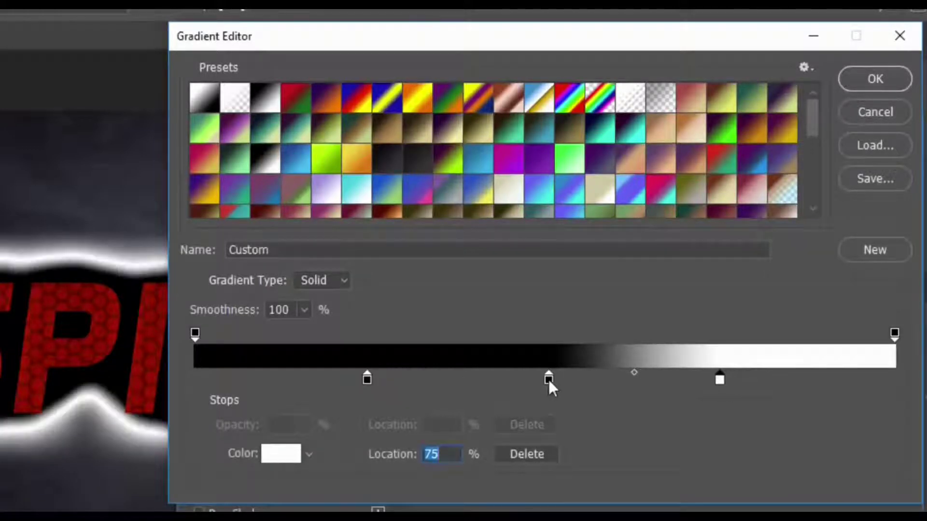
left_click_drag(548, 378, 541, 381)
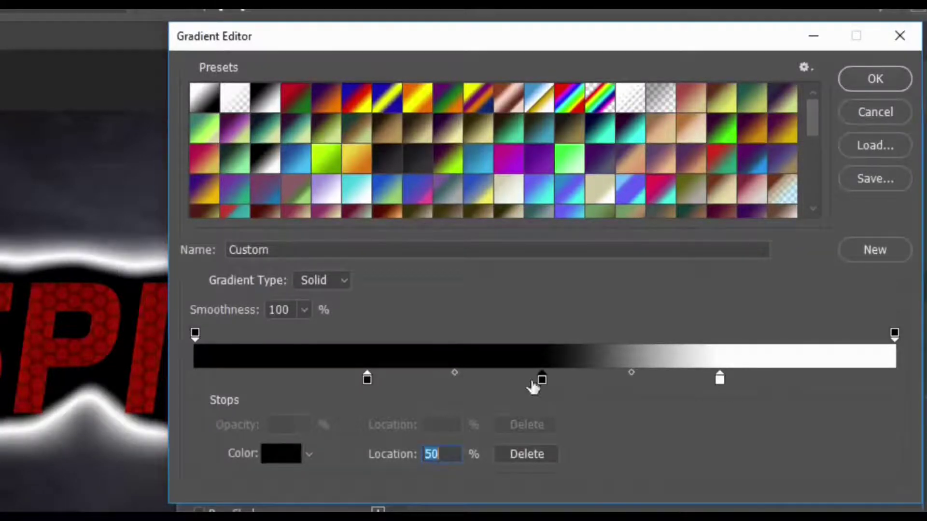
Recolour the glow gradient stops to 111111, 177ece and 9adaff.
left_click(367, 379)
double_click(367, 380)
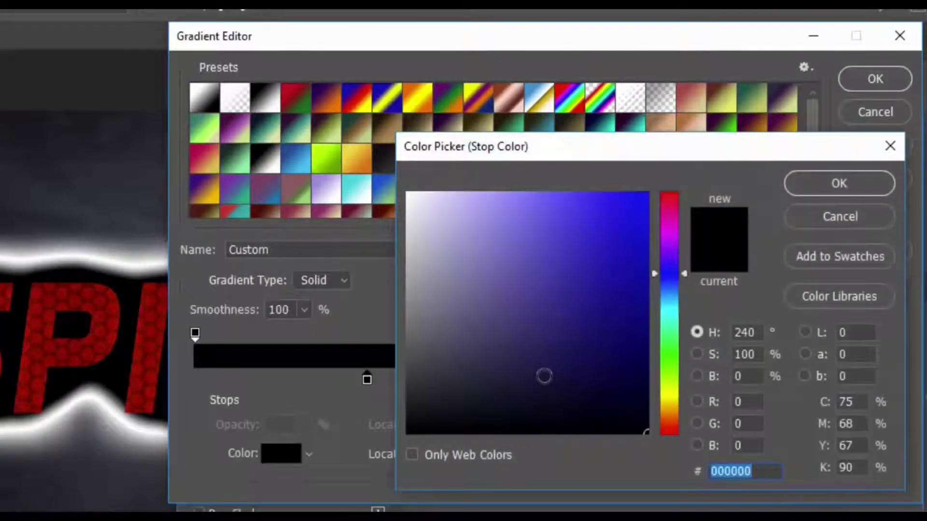
type("11")
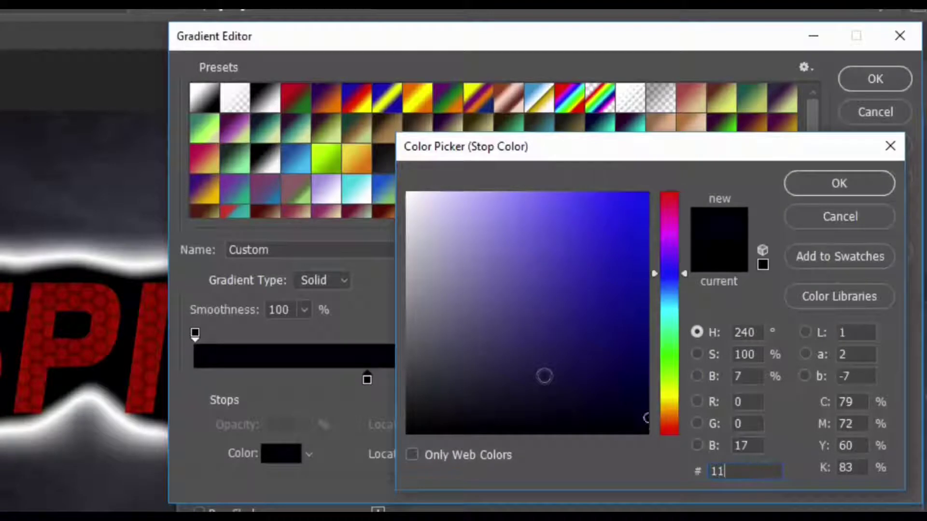
type("1111")
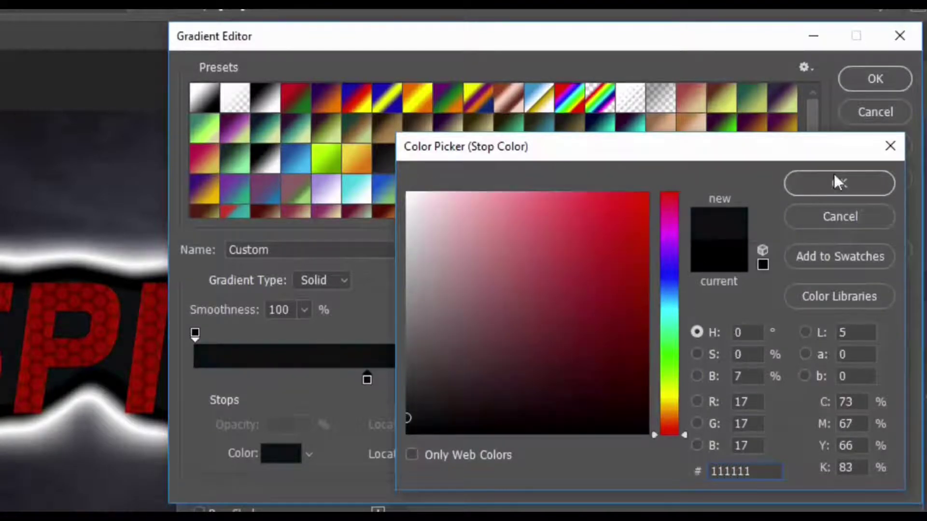
left_click(838, 183)
left_click(541, 381)
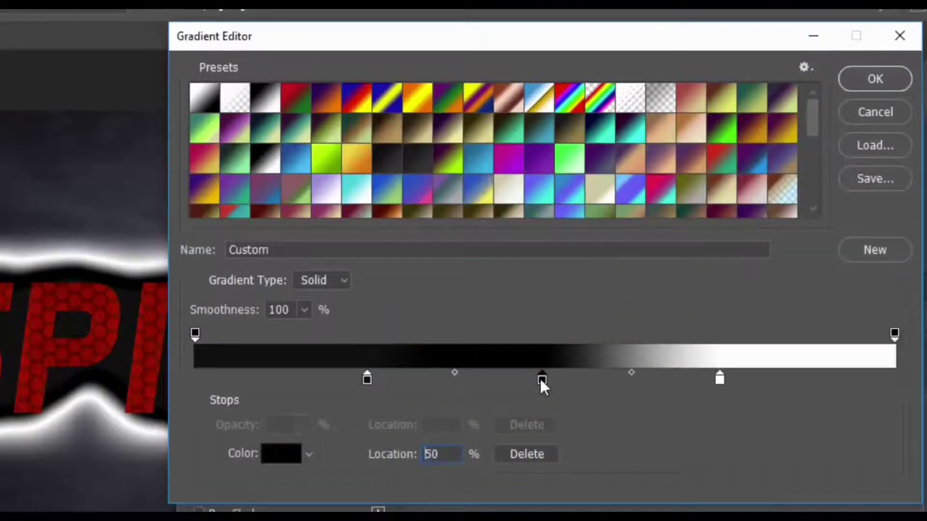
double_click(541, 381)
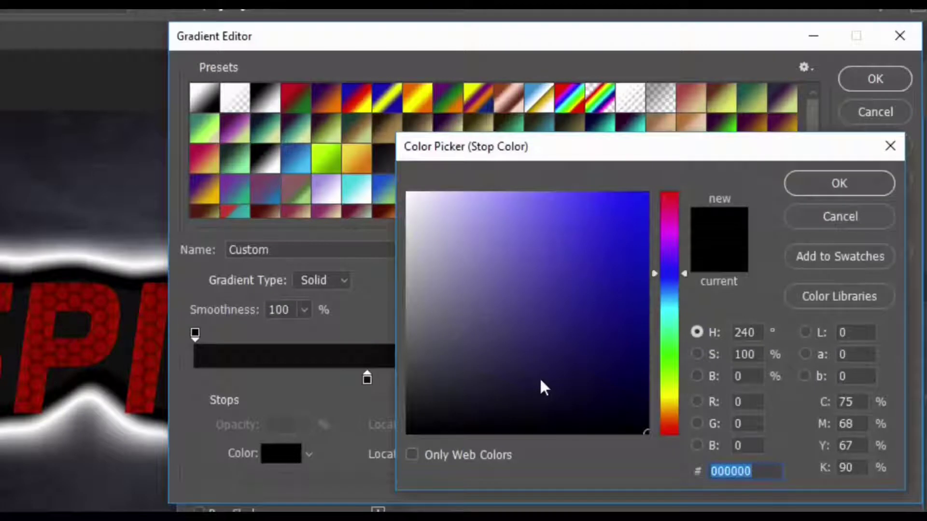
type("17")
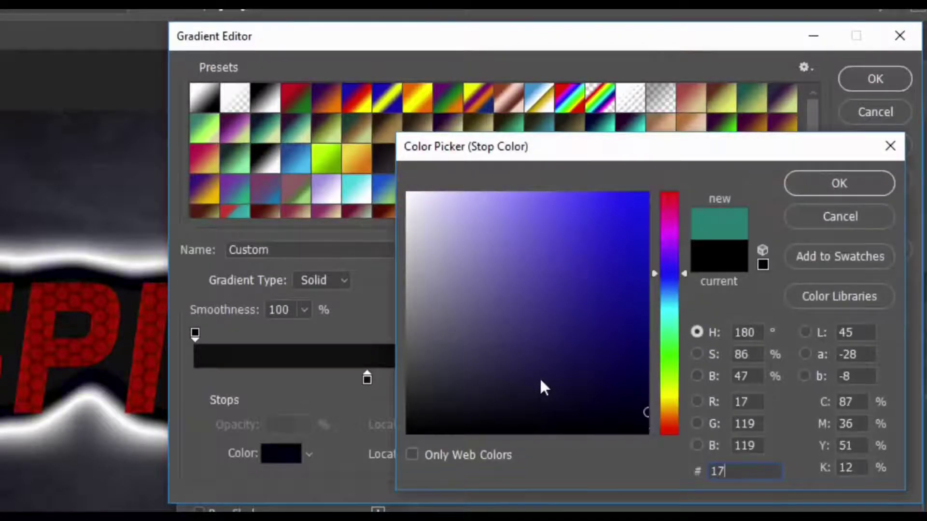
type("7e")
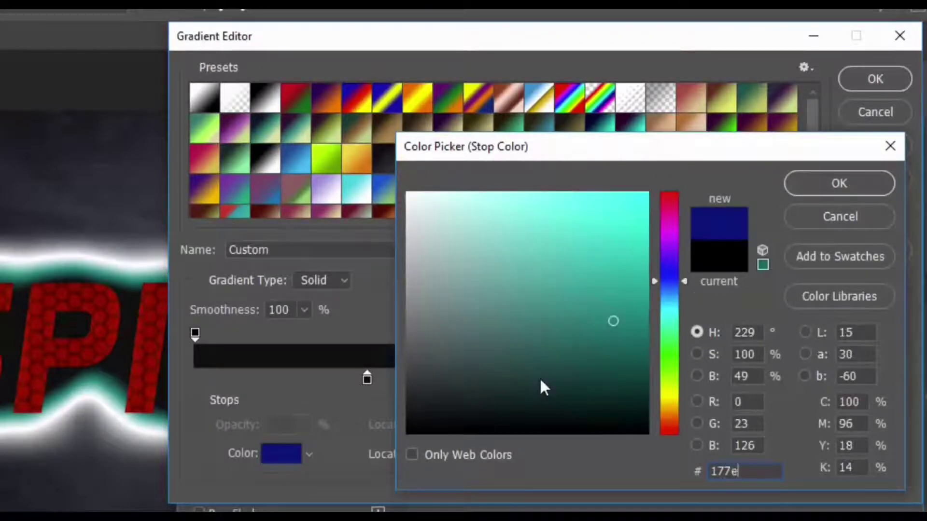
type("ce")
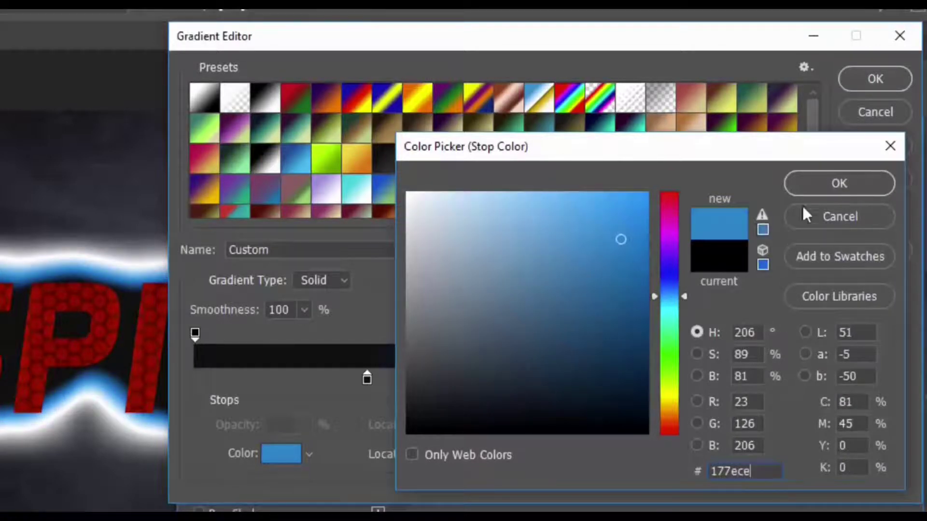
left_click(818, 187)
double_click(720, 381)
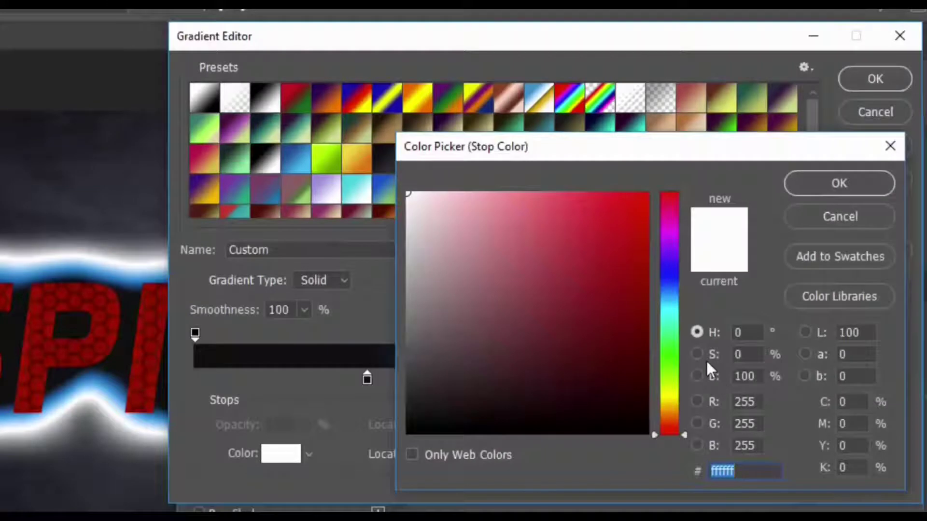
type("9ad")
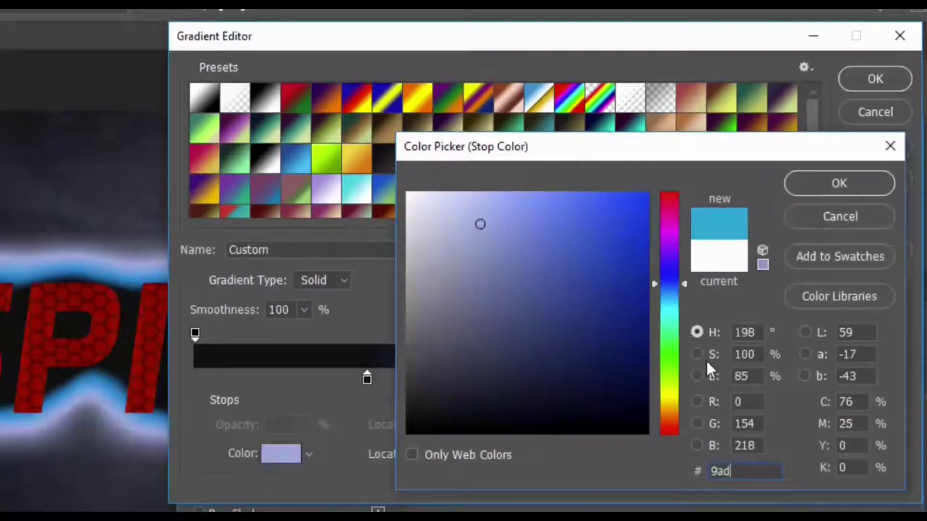
type("a")
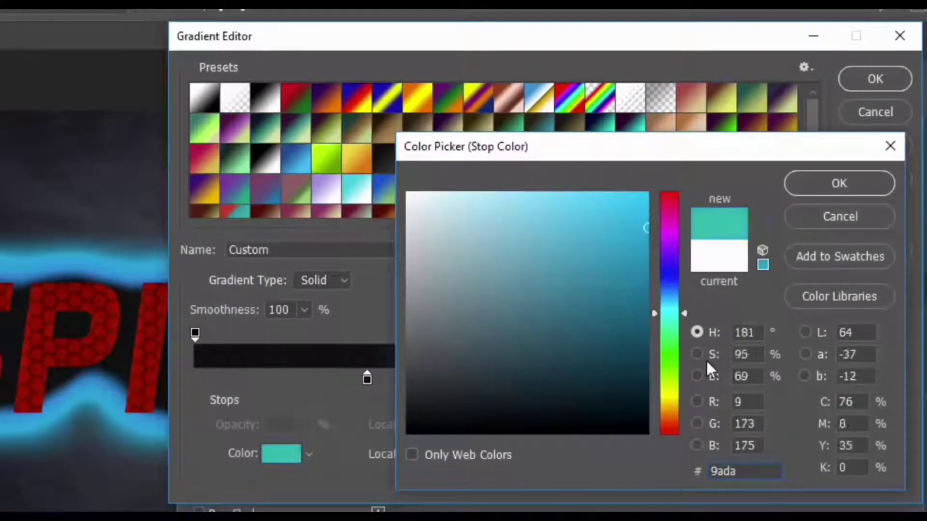
type("ff")
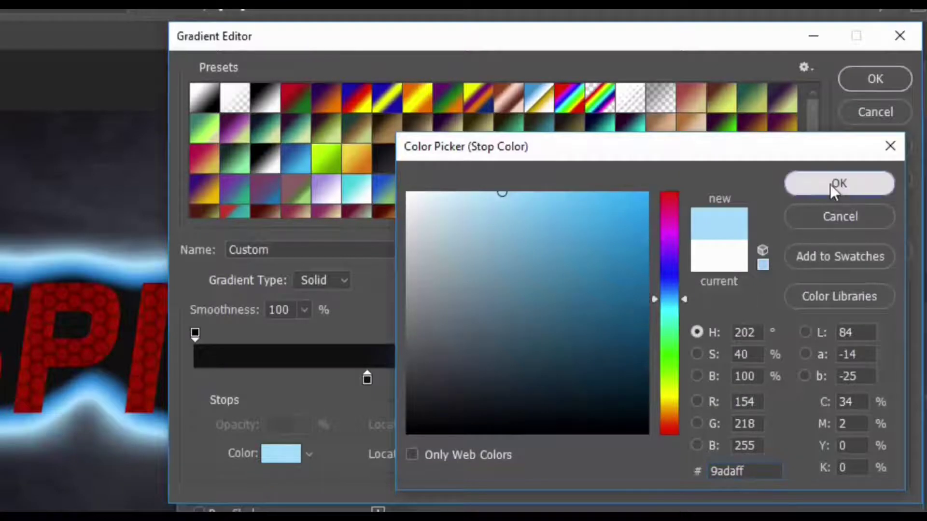
left_click(835, 188)
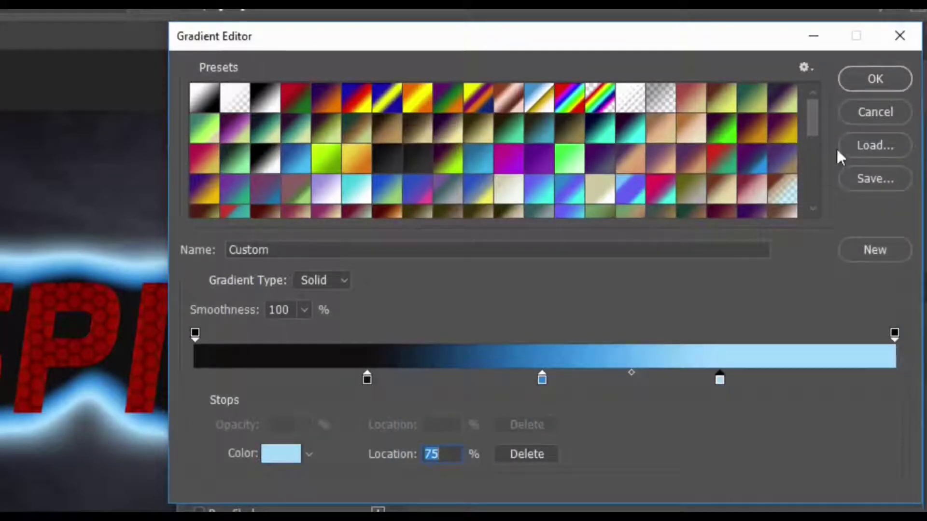
Accept the glow gradient and give Outer Glow Precise technique, 8 px size and 55% range.
left_click(876, 79)
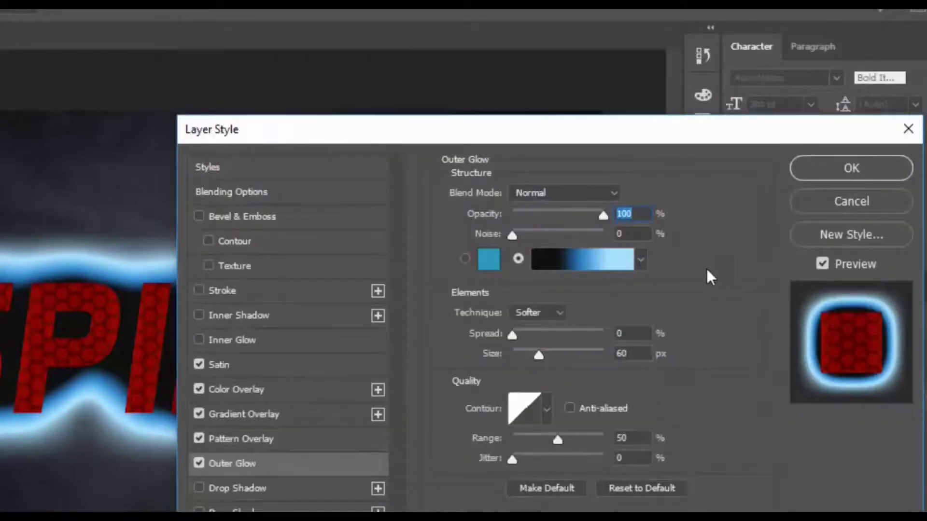
left_click(556, 312)
left_click(544, 341)
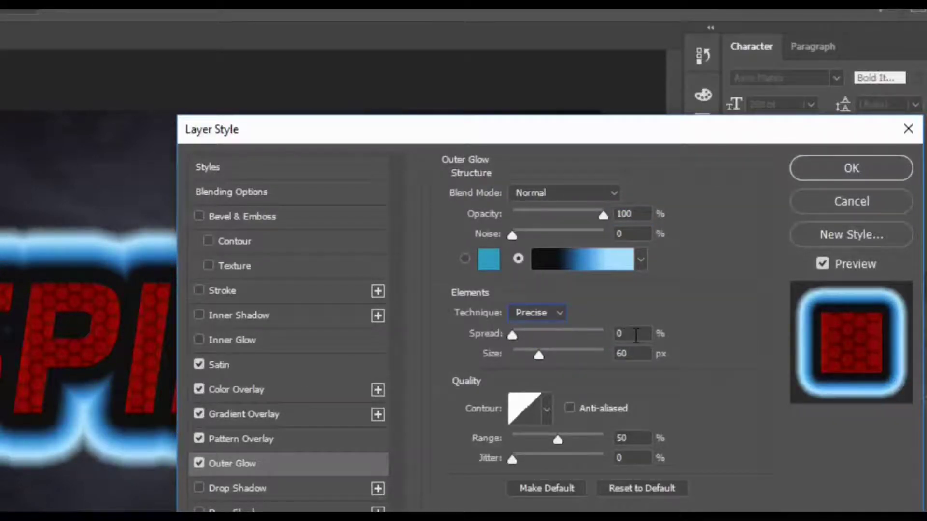
double_click(622, 353)
type("8")
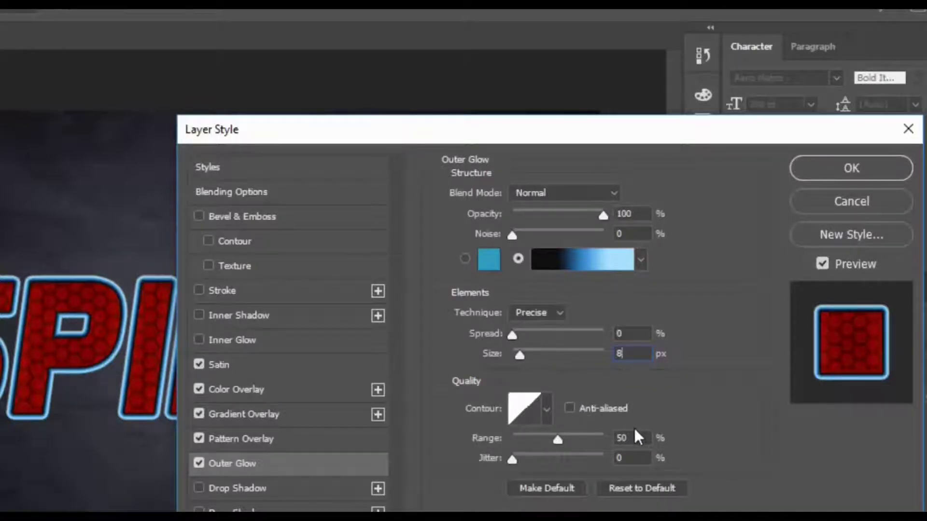
left_click(559, 437)
type("55")
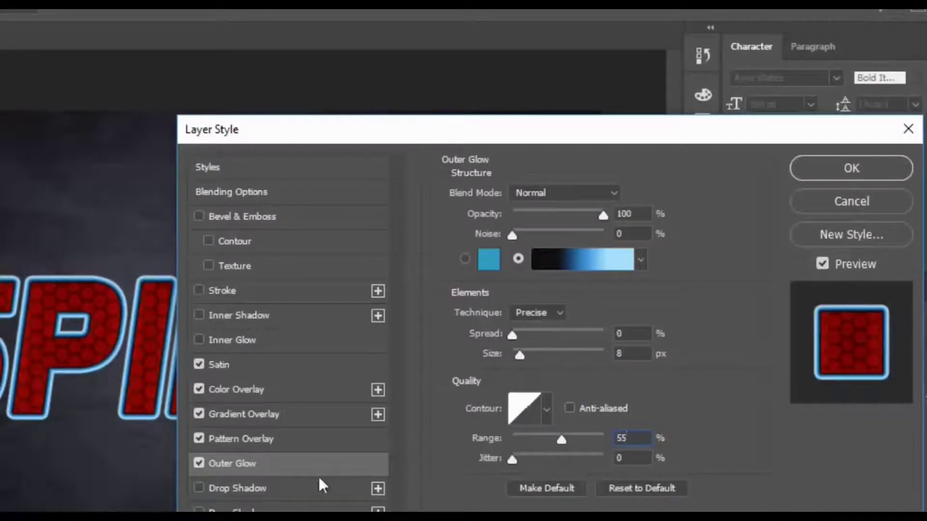
Enable Inner Shadow in Linear Burn mode with near-black colour 010101.
left_click(257, 316)
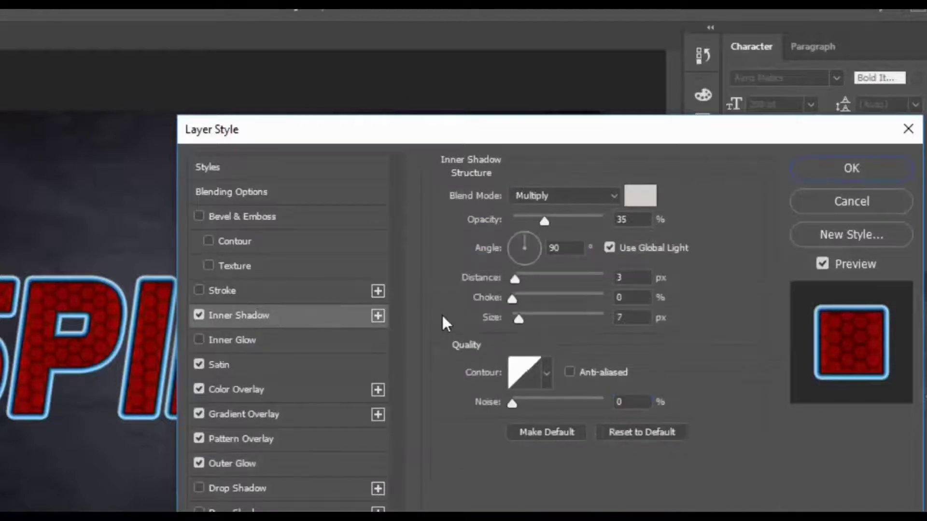
left_click(563, 197)
left_click(579, 280)
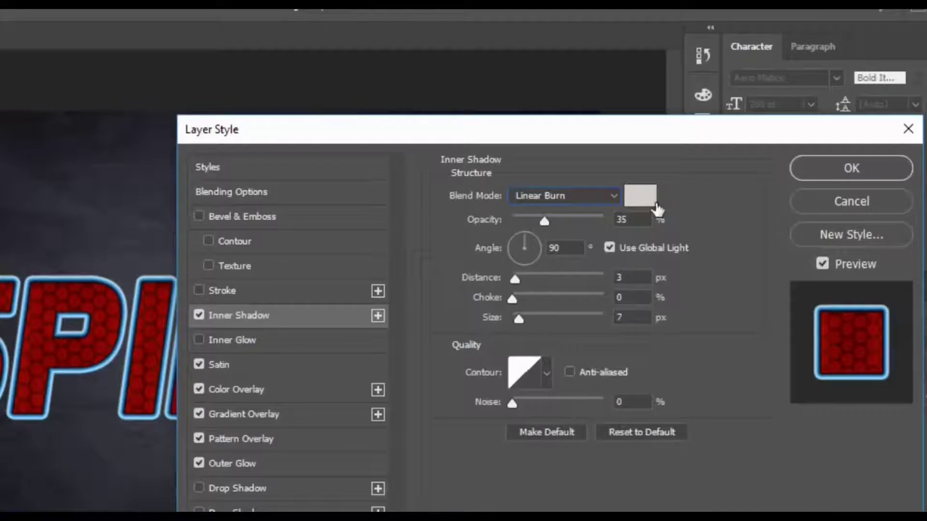
left_click(647, 198)
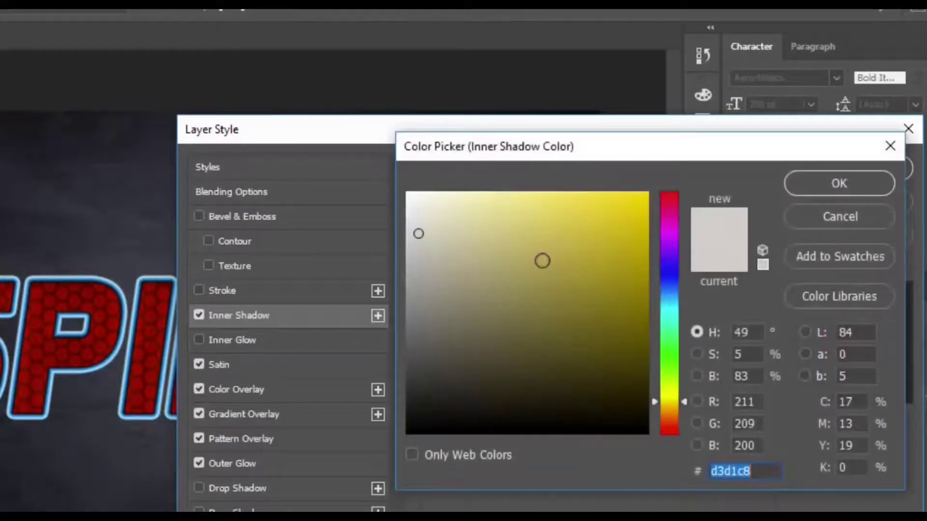
type("010")
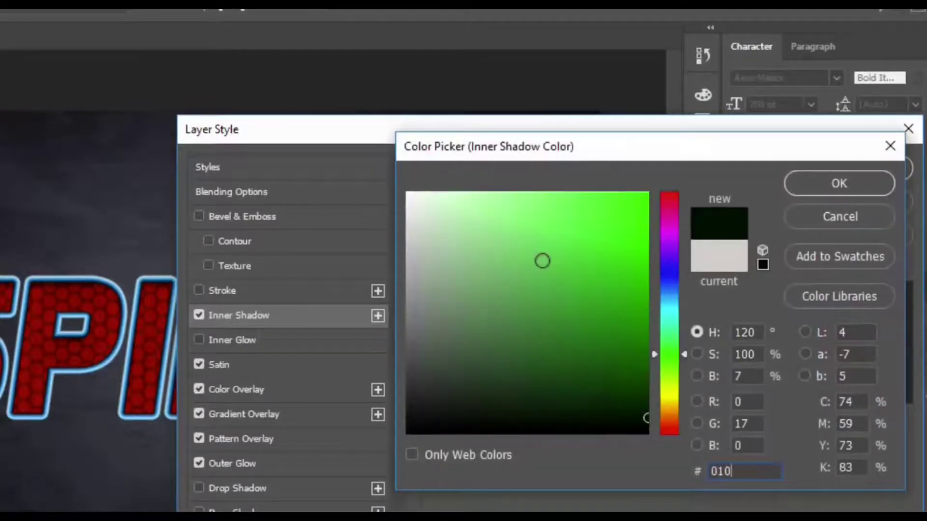
type("1")
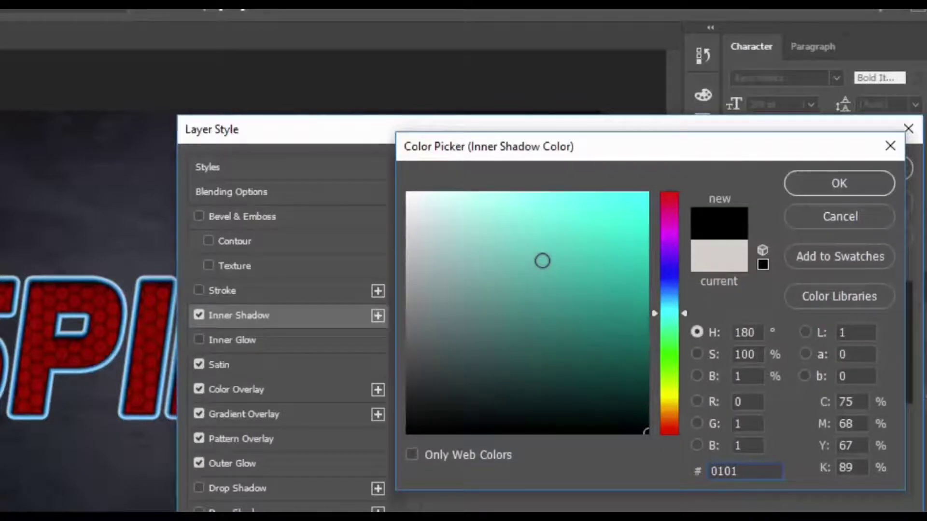
type("01")
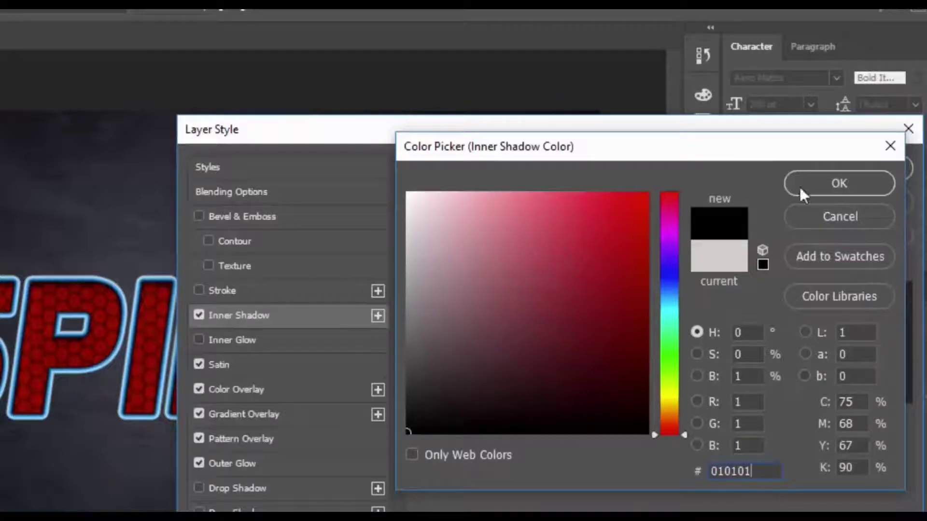
left_click(849, 178)
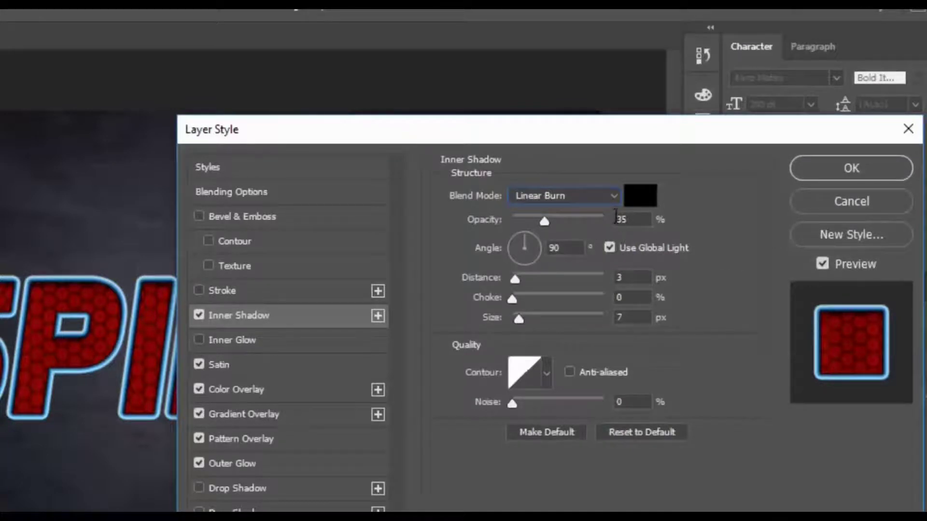
Retune the Inner Shadow values: opacity 30%, angle -90°, distance 6 px, size 0 px.
double_click(621, 219)
type("30")
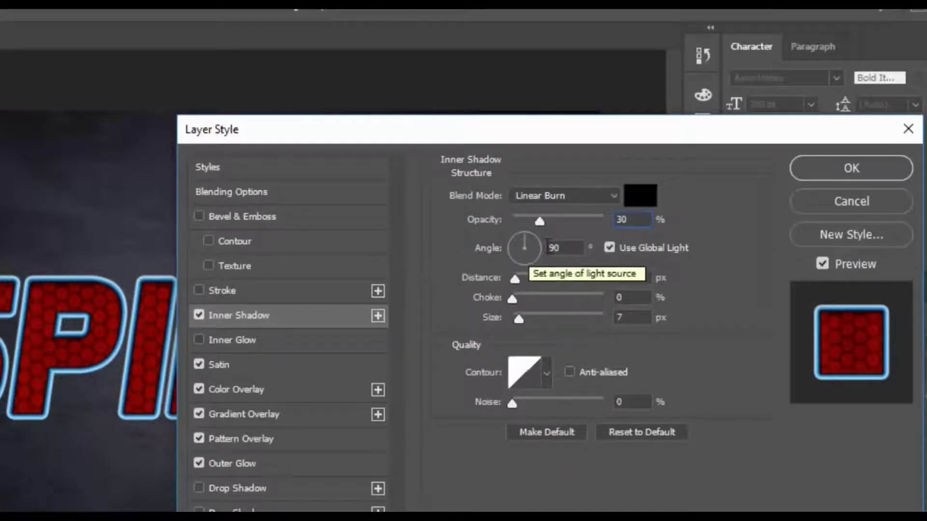
key("Tab")
type("-90")
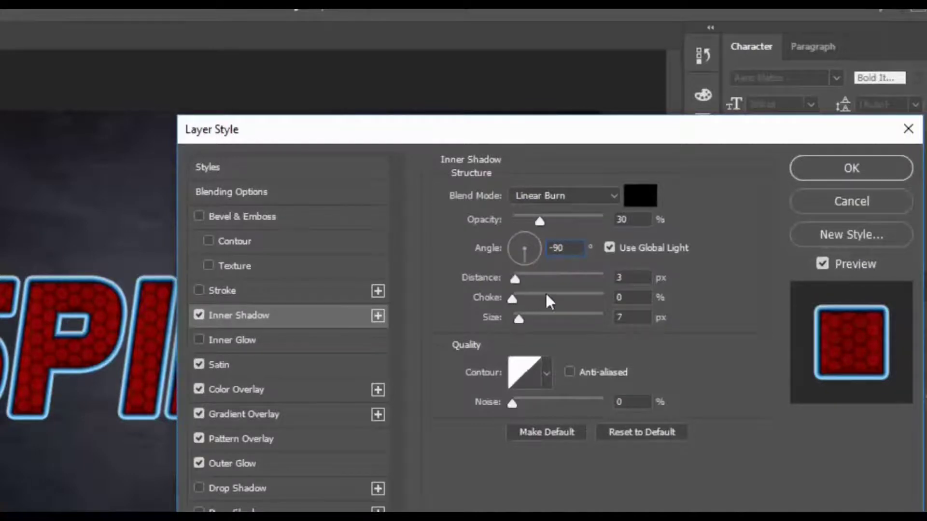
key("Tab")
type("6")
key("Tab")
key("Tab")
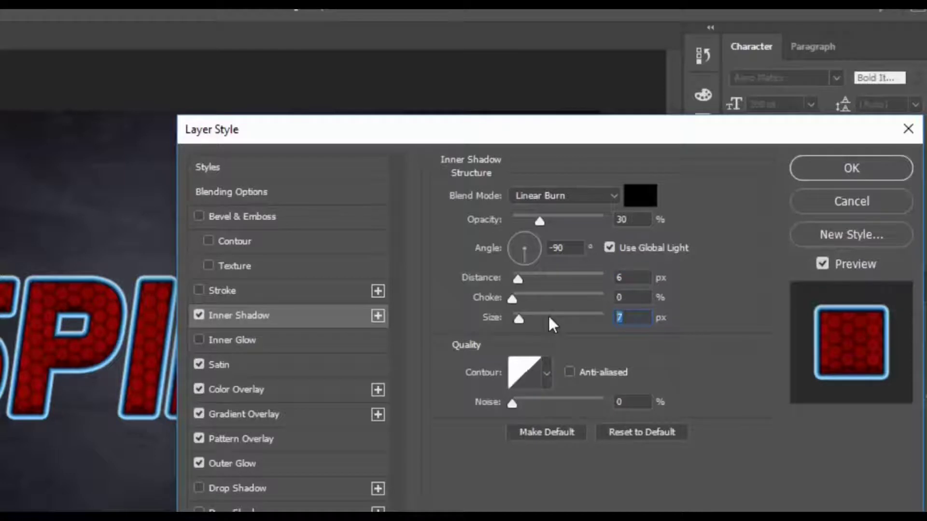
type("0")
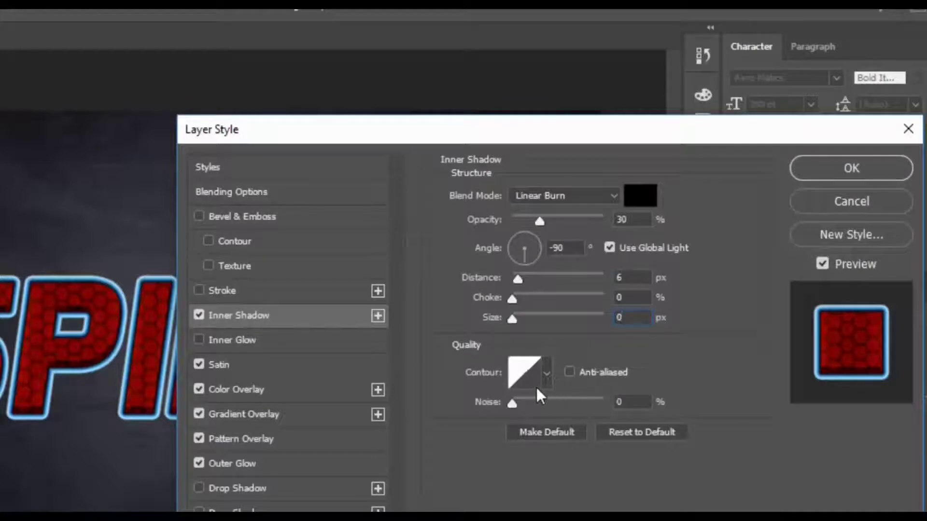
Enable Inner Glow in Screen mode at 71% opacity with yellow colour ffeb0d.
left_click(247, 339)
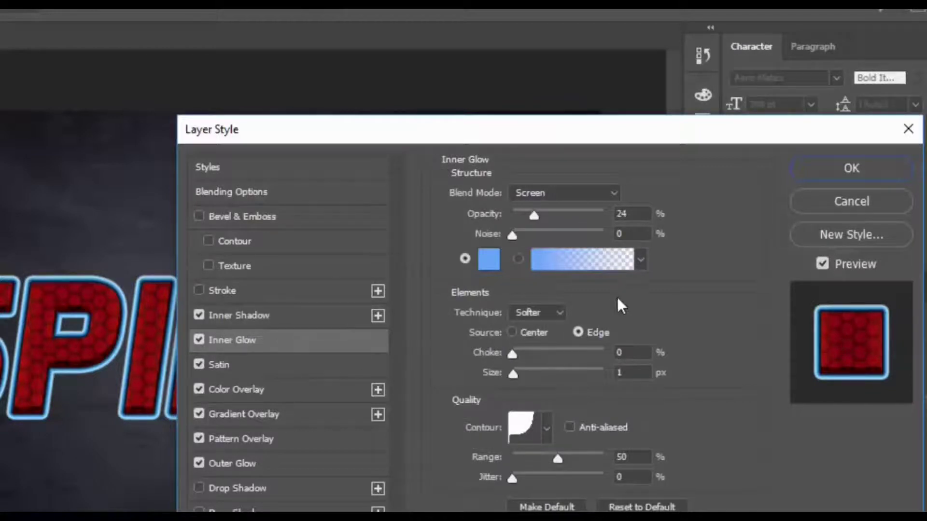
left_click(583, 193)
key("Escape")
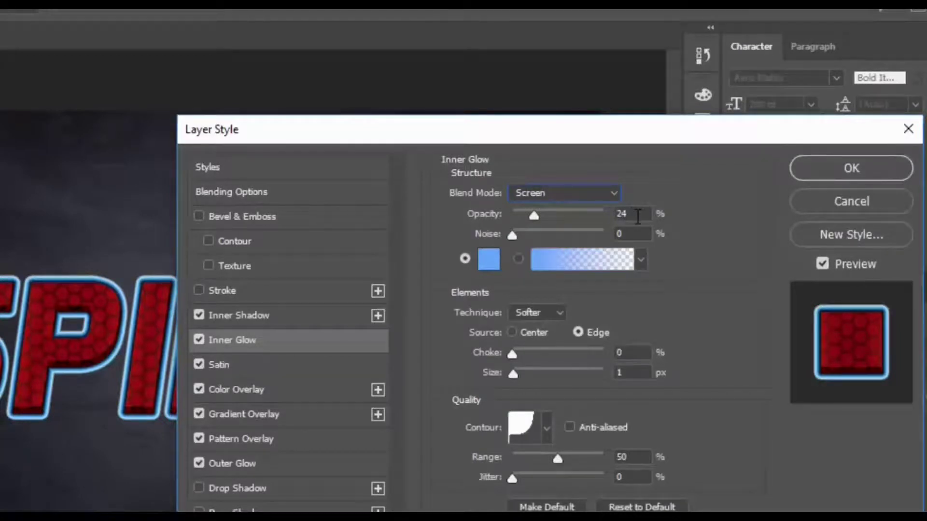
key("Tab")
type("7")
type("1")
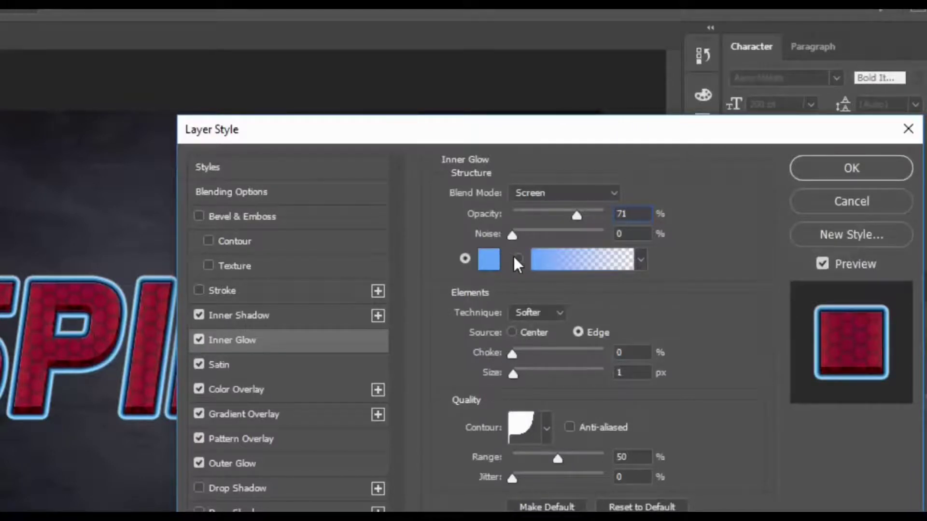
left_click(489, 267)
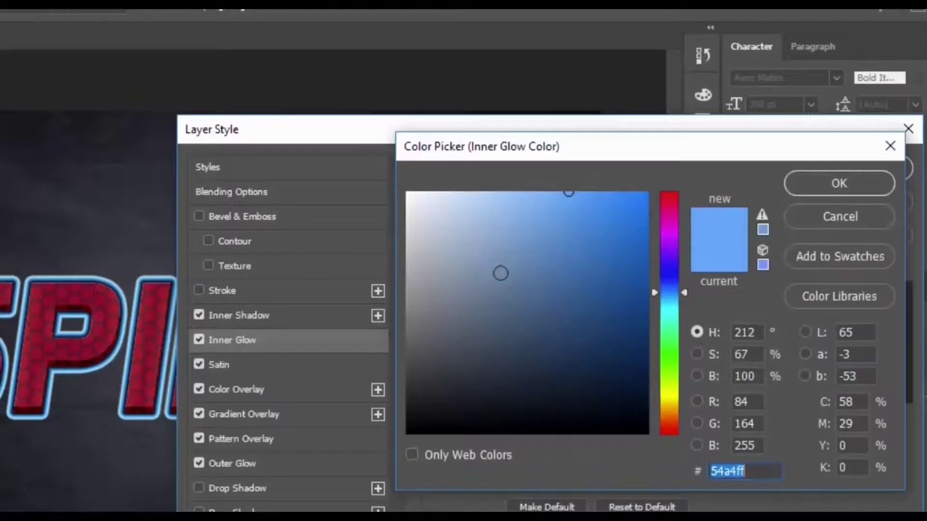
type("ffe")
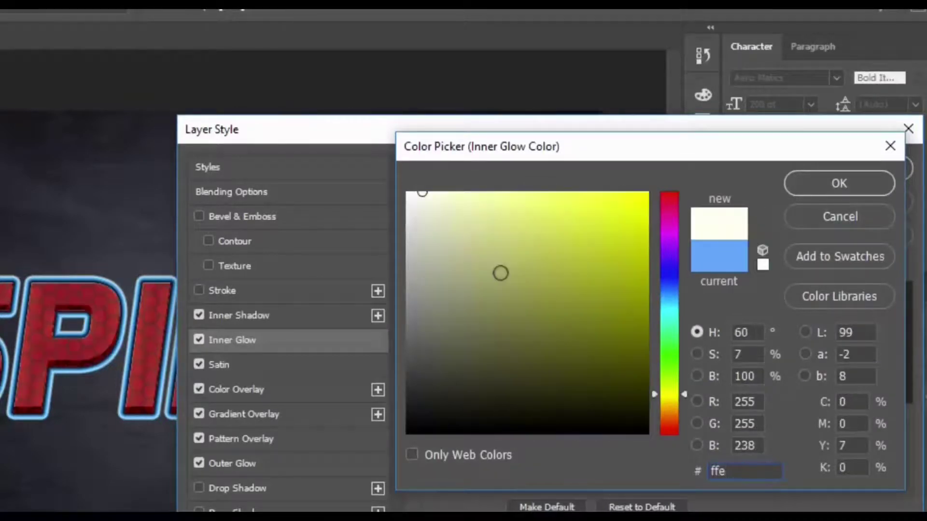
type("b")
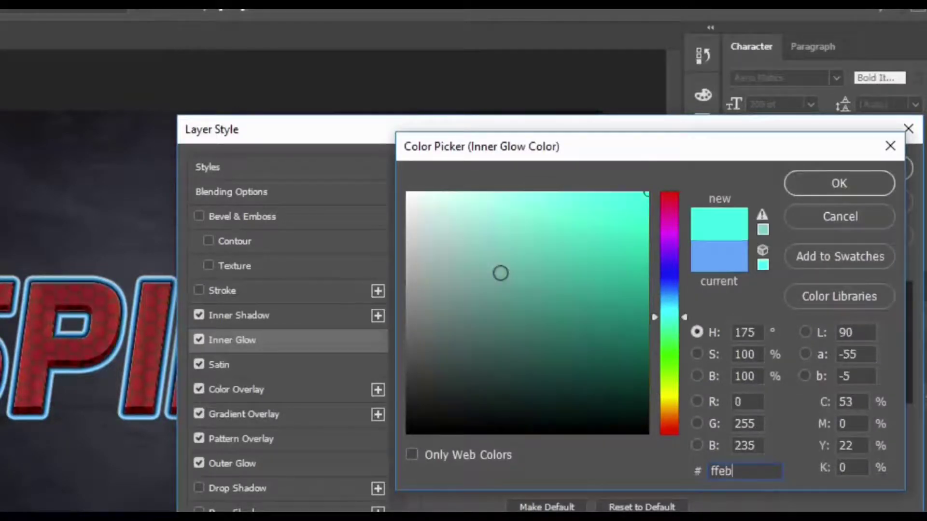
type("0d")
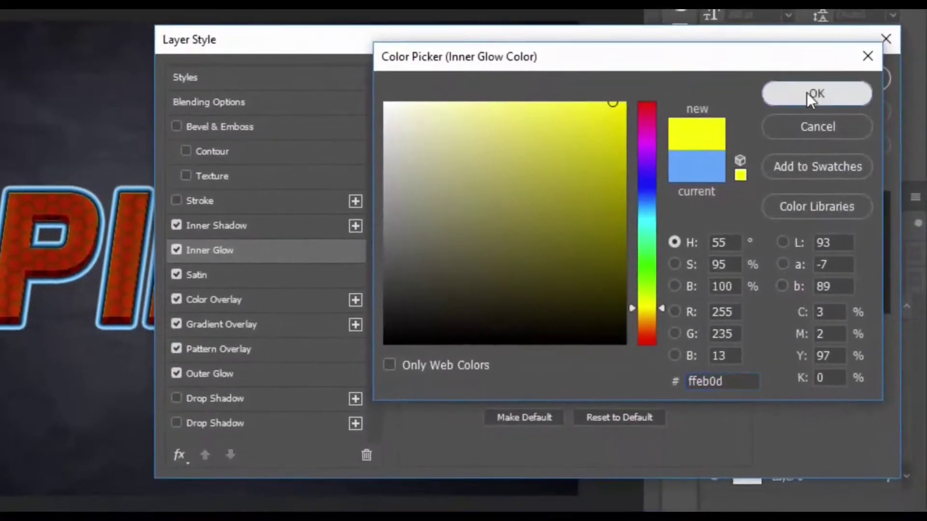
left_click(821, 141)
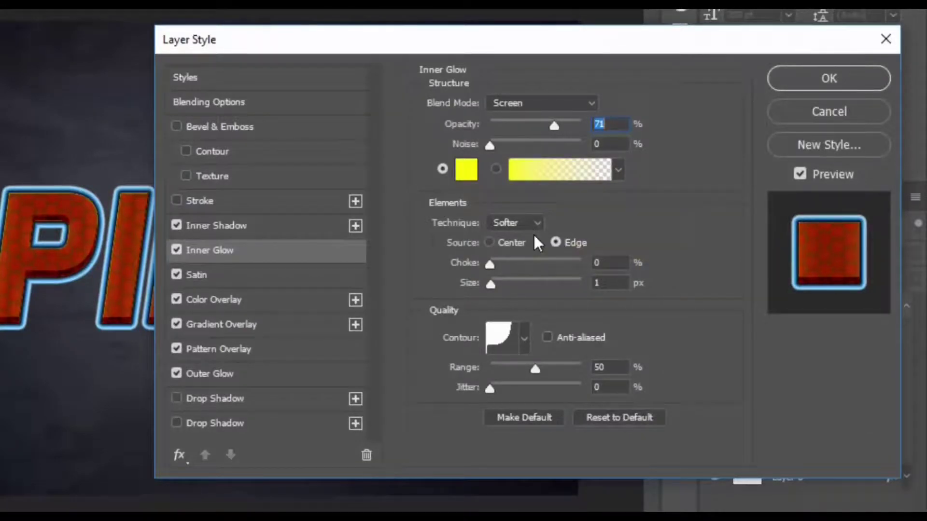
Set the Inner Glow size to 5 px and lower its opacity to 32%.
left_click(572, 243)
left_click(609, 282)
type("5")
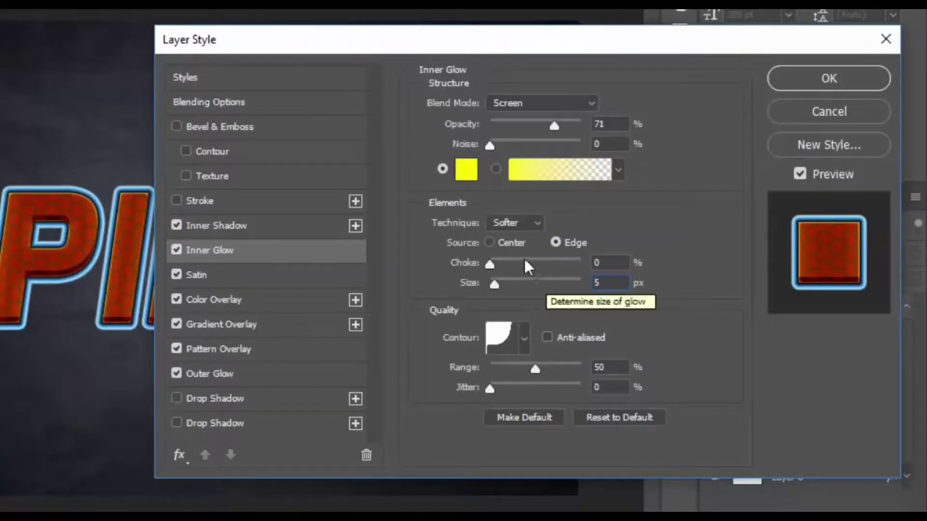
mouse_move(554, 127)
left_mouse_down()
mouse_move(494, 132)
mouse_move(522, 142)
left_mouse_up()
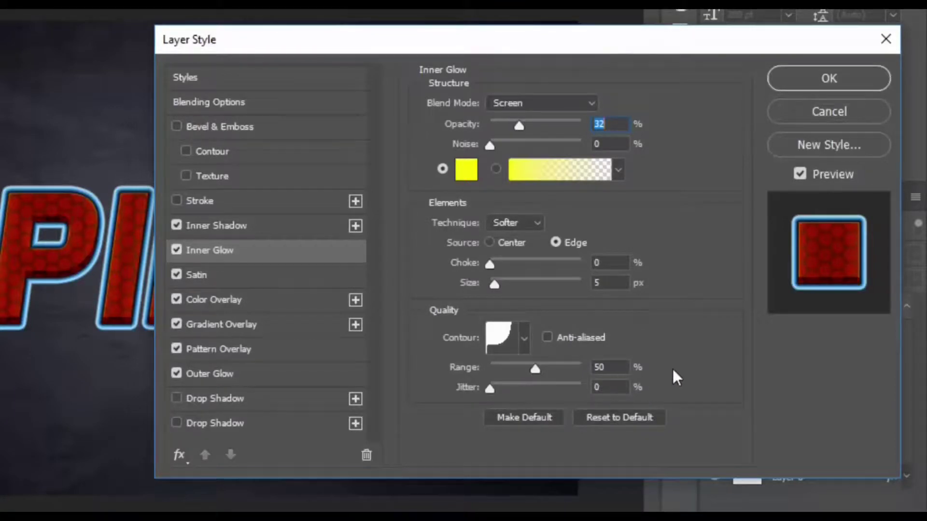
Add a 2 px Stroke and switch its Fill Type from Color to Gradient.
left_click(260, 201)
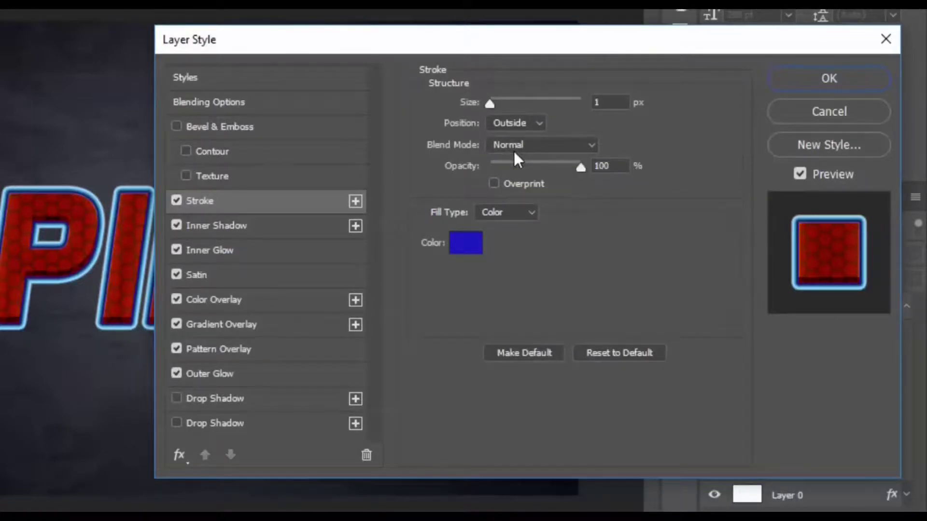
left_click(609, 102)
type("2")
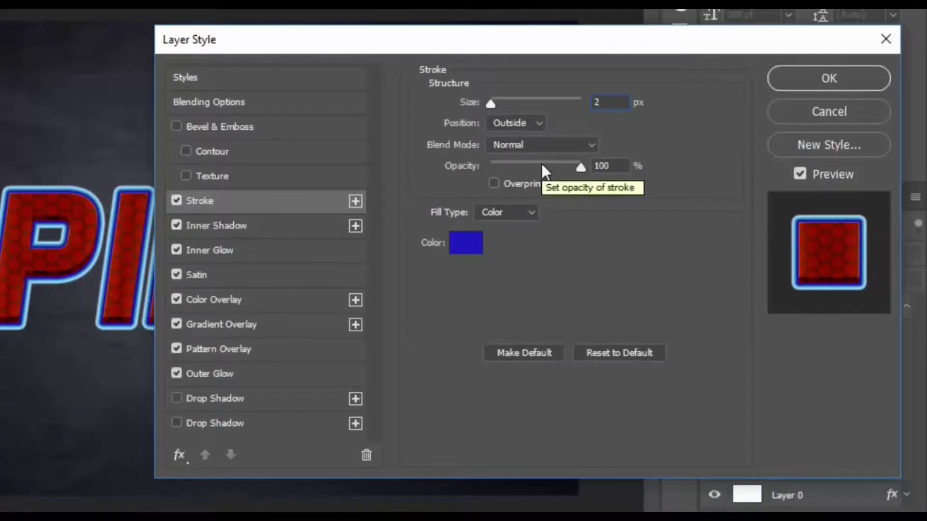
left_click(517, 213)
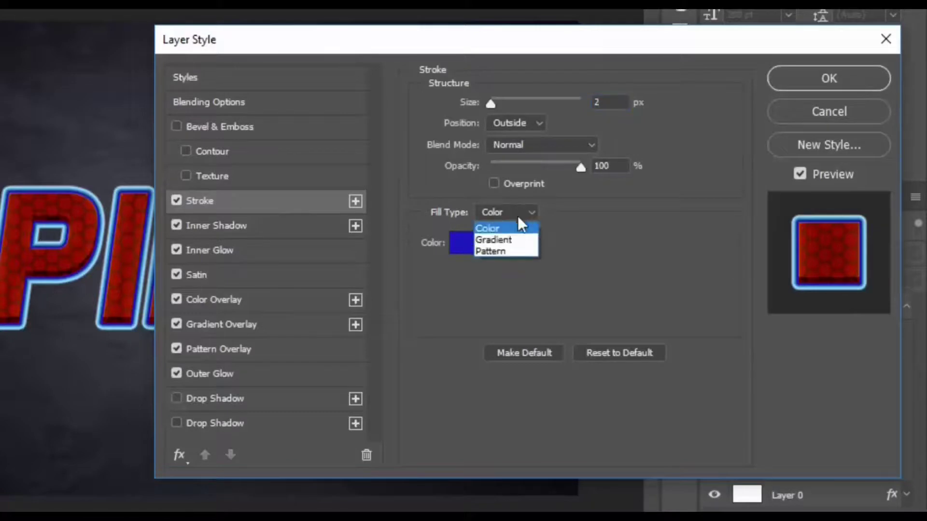
left_click(503, 240)
Arrange the stroke gradient stops at 7%, 17%, 51%, 82% and 93%.
left_click(528, 250)
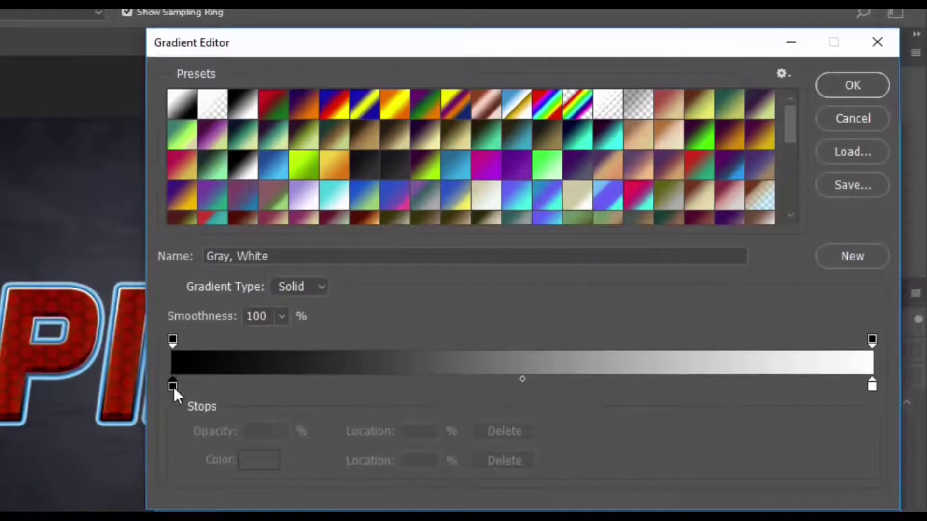
left_click_drag(173, 385, 219, 385)
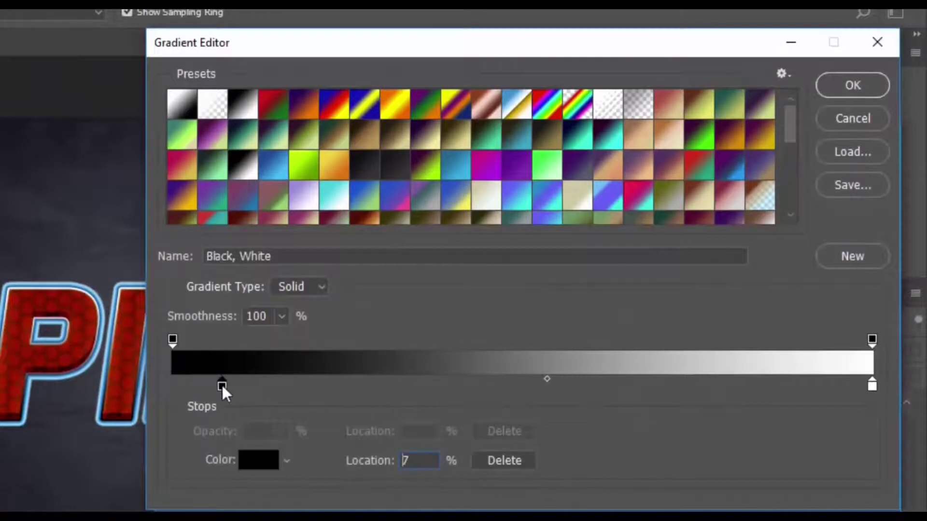
left_click(293, 385)
left_click(528, 385)
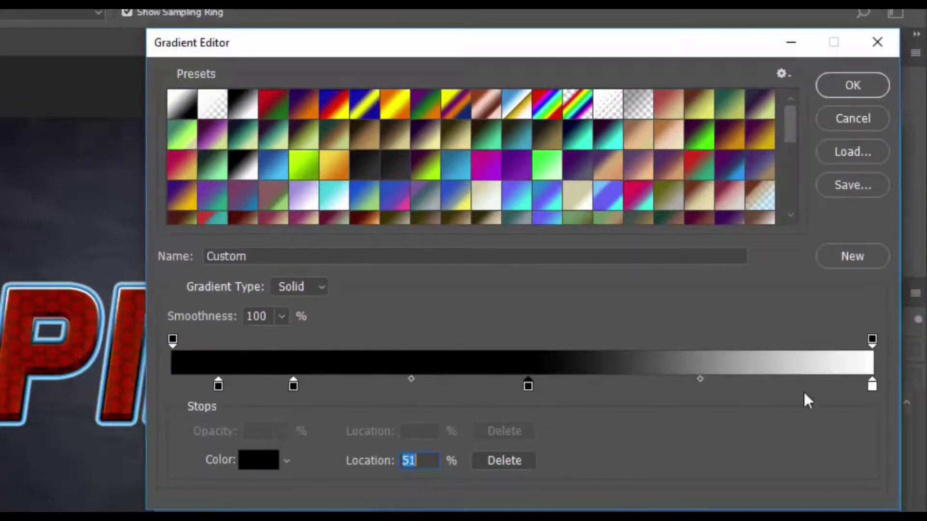
left_click_drag(870, 386, 826, 386)
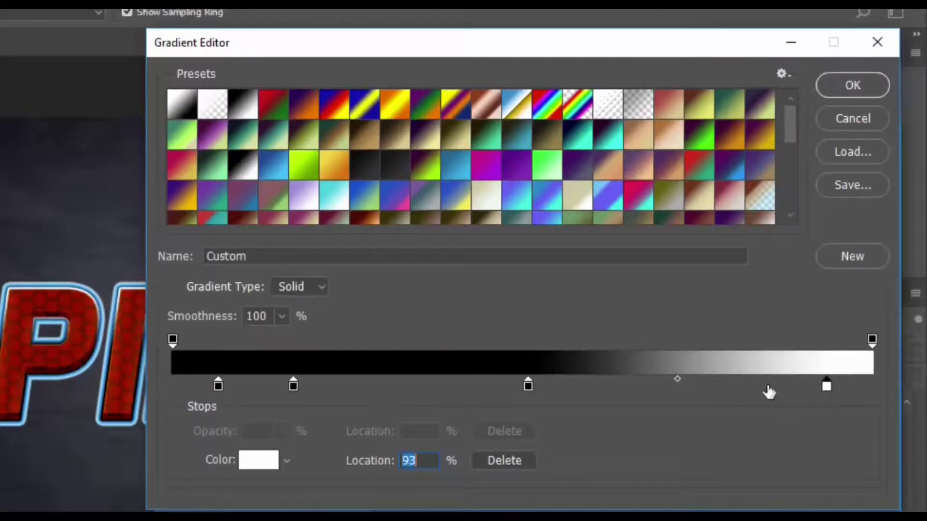
left_click(747, 386)
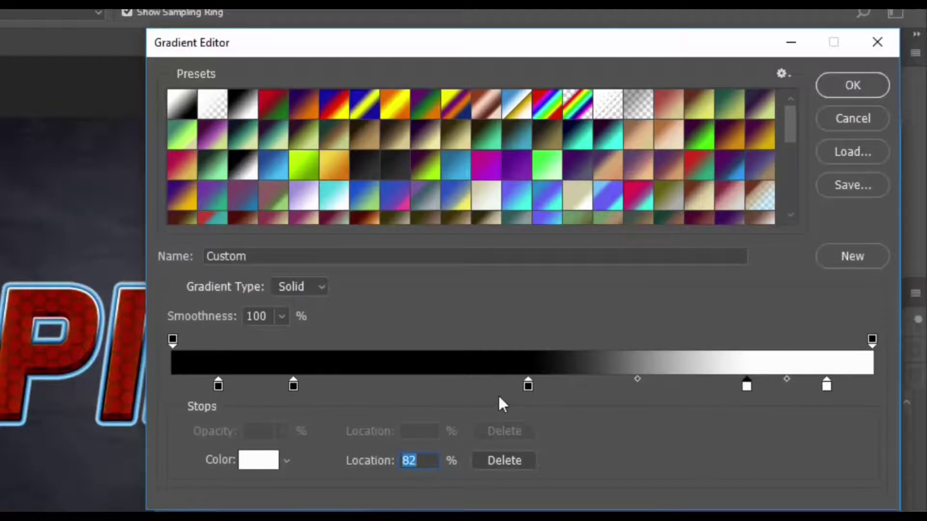
Colour the 7% stop dark blue 003669 and the 17% stop light blue bcebff.
left_click(221, 389)
double_click(221, 389)
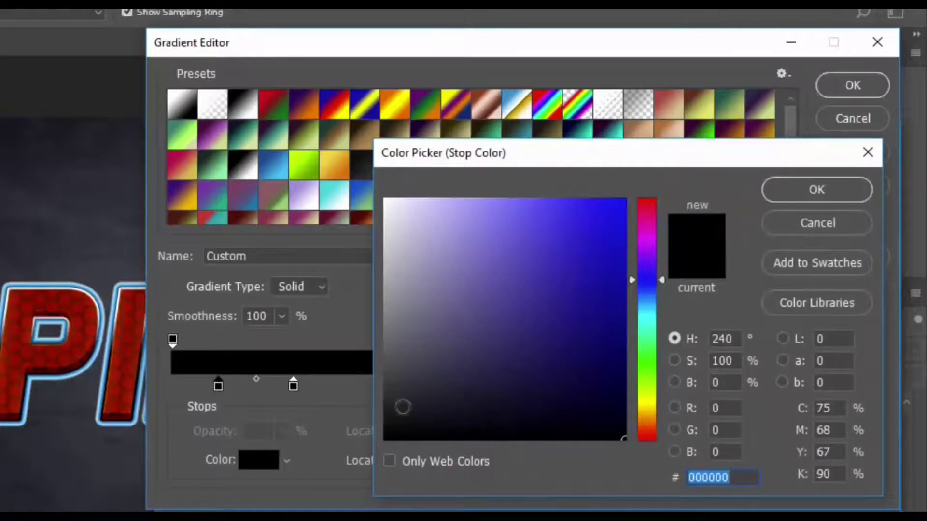
type("00")
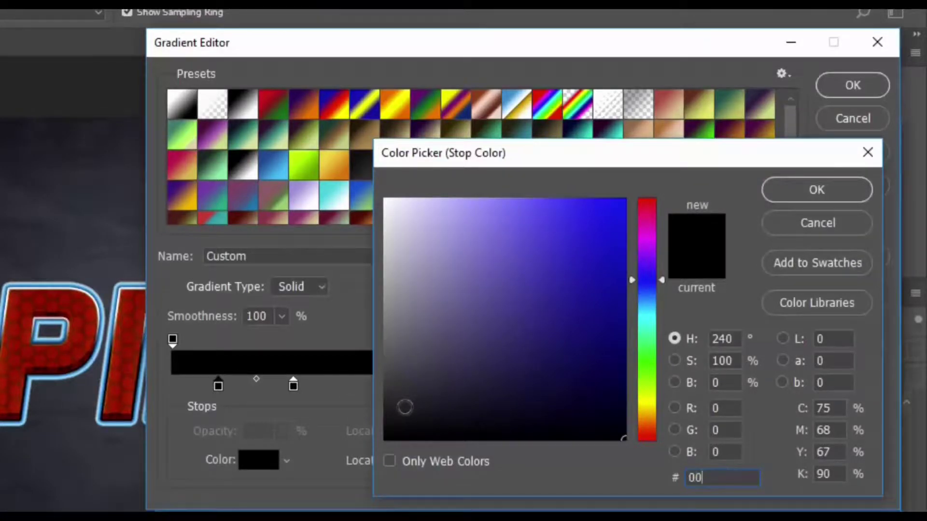
type("3")
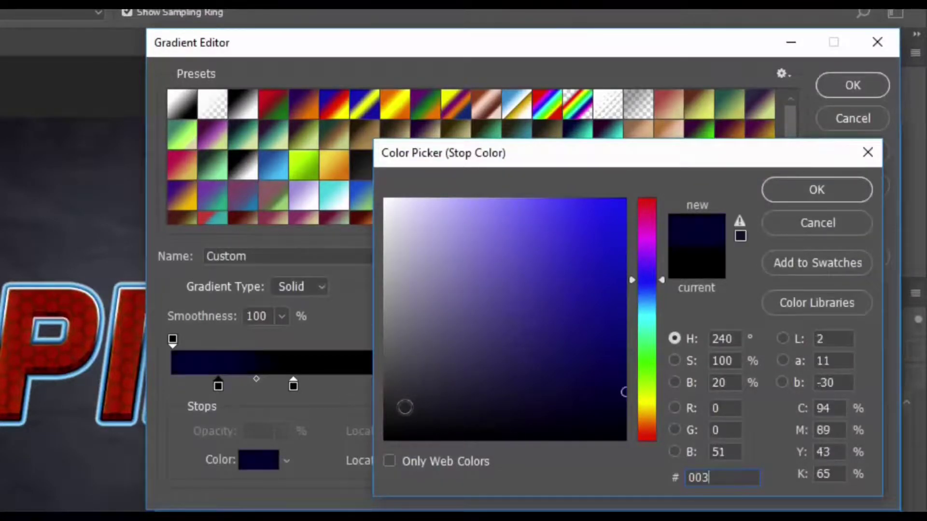
type("669")
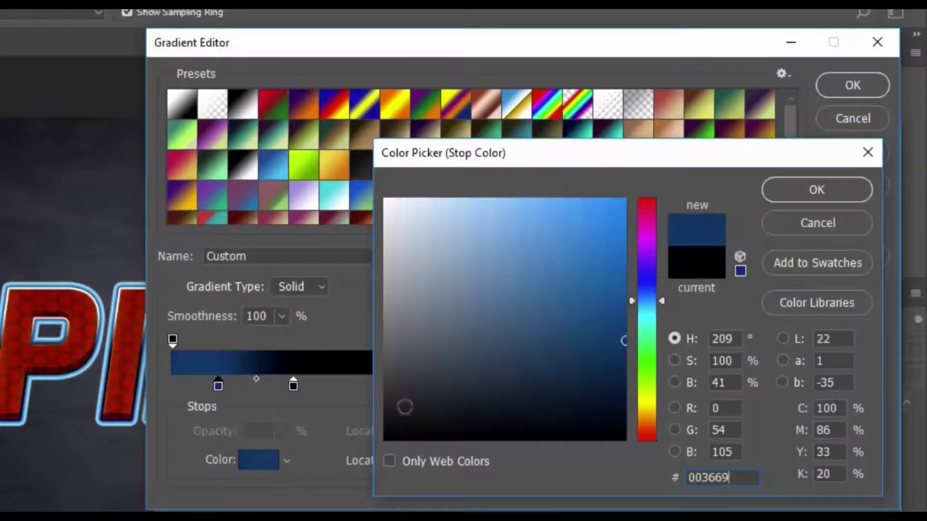
left_click(810, 193)
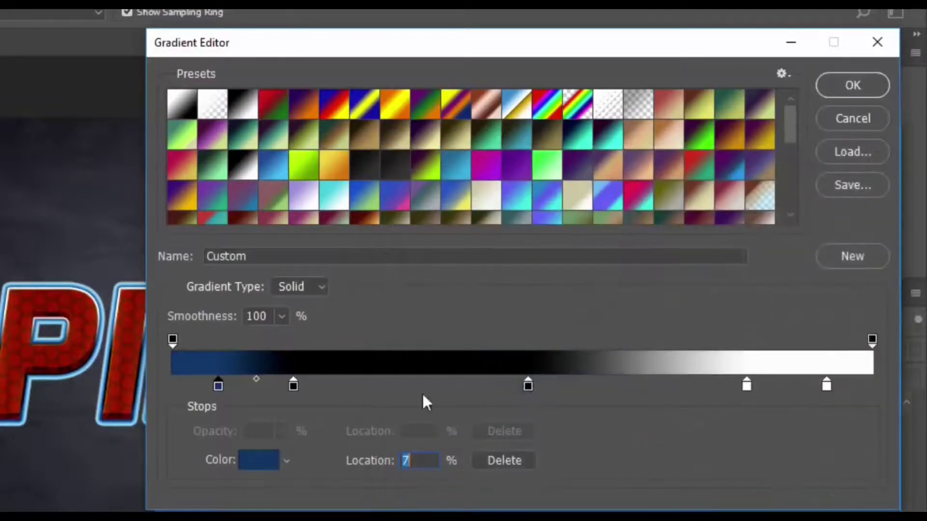
left_click(293, 385)
double_click(292, 385)
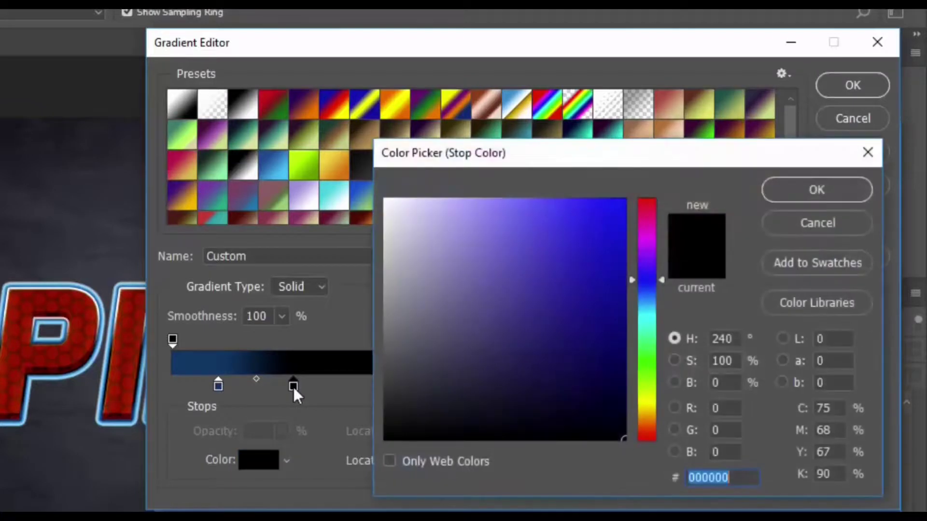
type("bc")
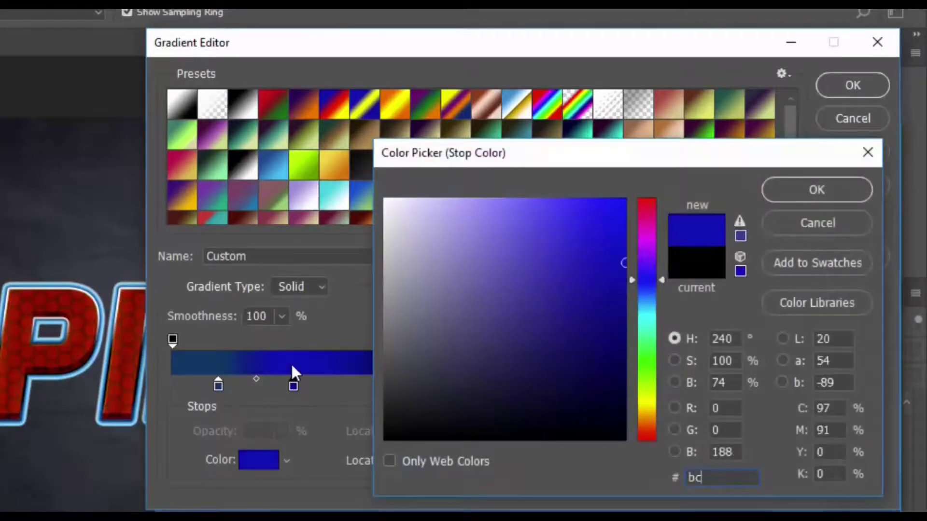
type("eb")
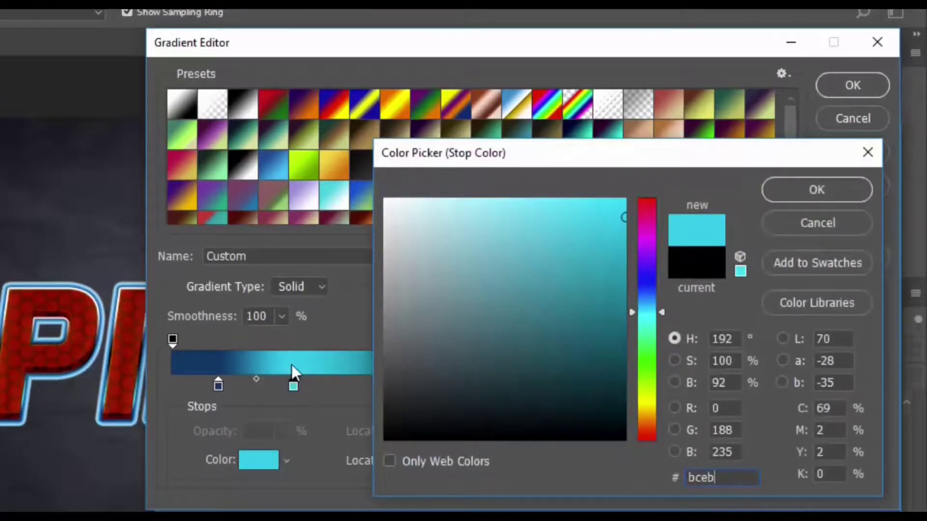
type("ff")
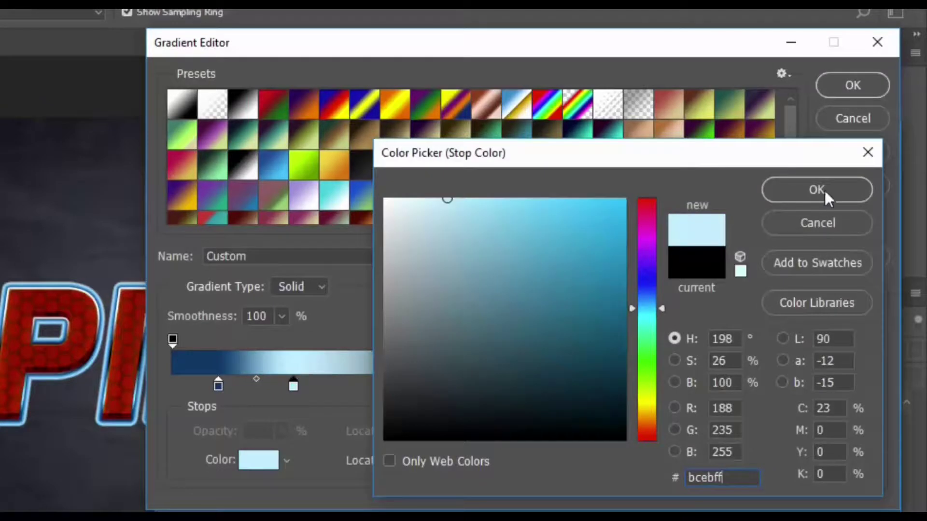
left_click(824, 190)
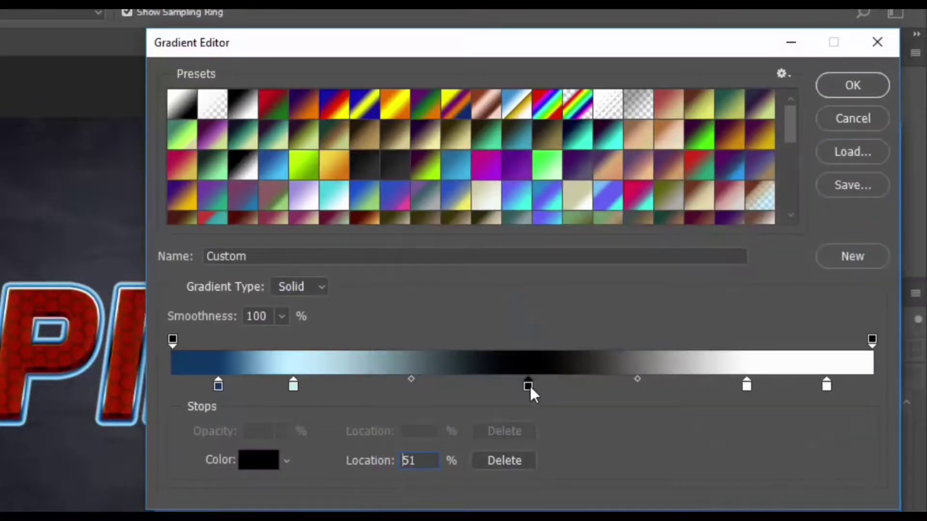
Colour the 51%, 82% and 93% stops 003669, bcebff and 003669 respectively.
double_click(528, 385)
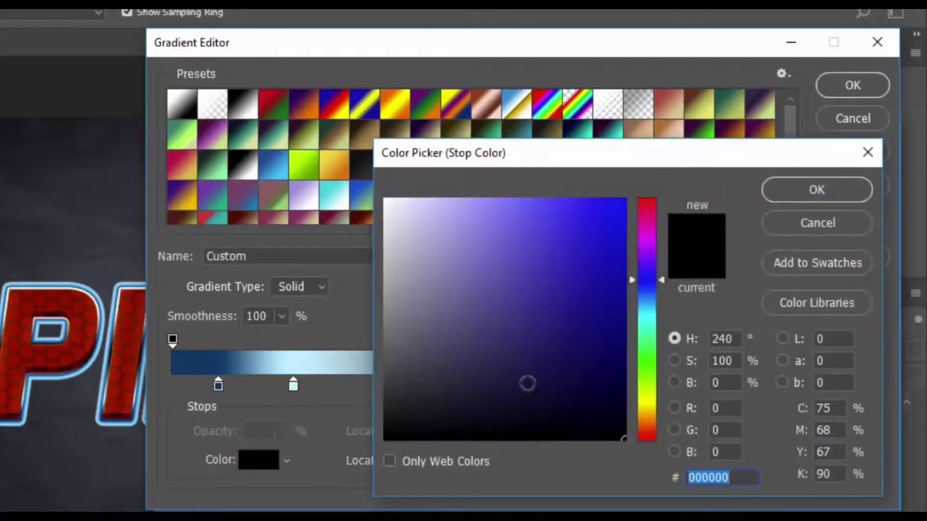
type("003")
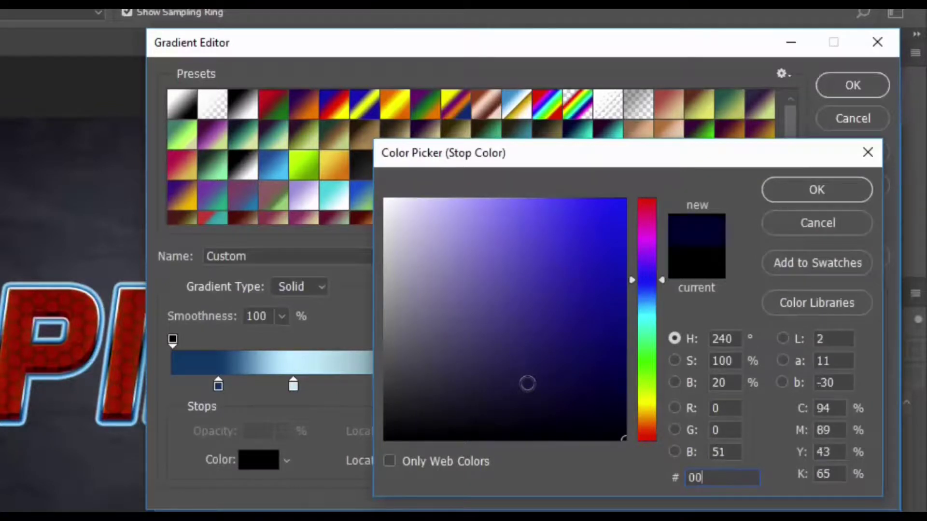
type("66")
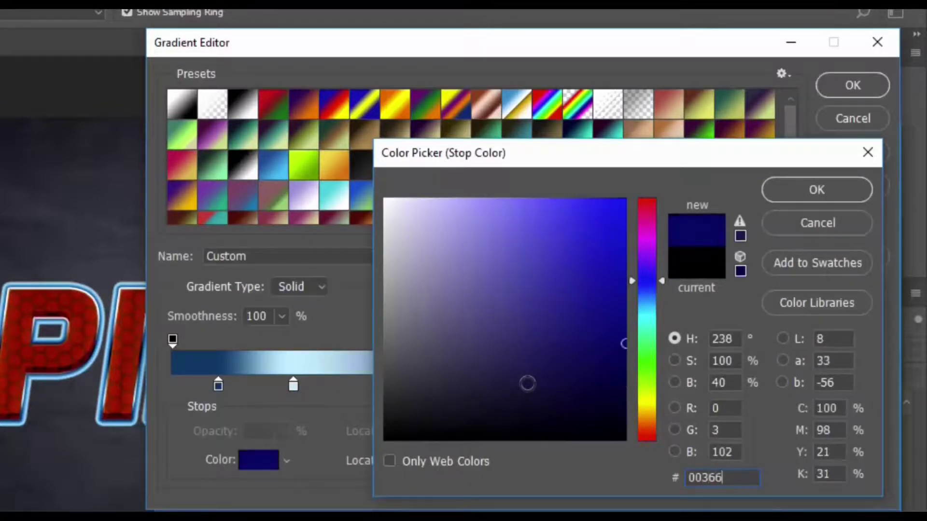
type("9")
left_click(823, 181)
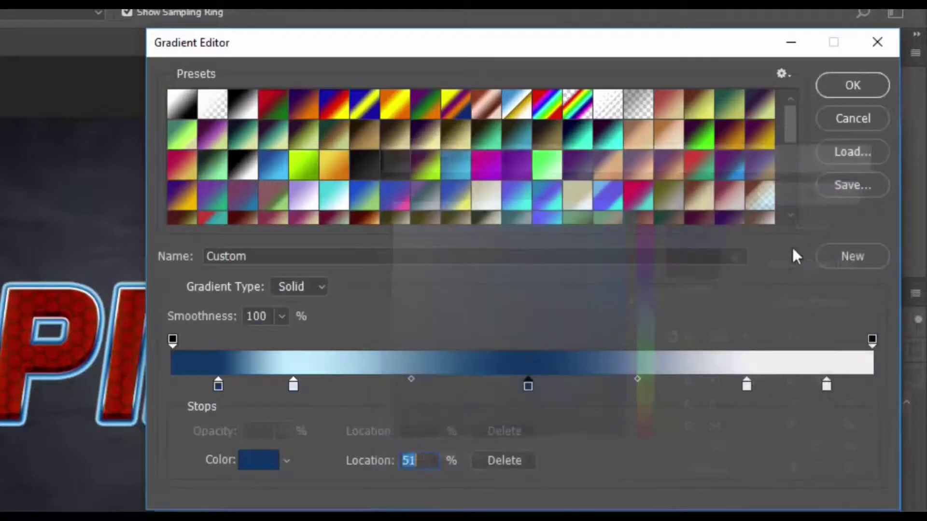
double_click(748, 385)
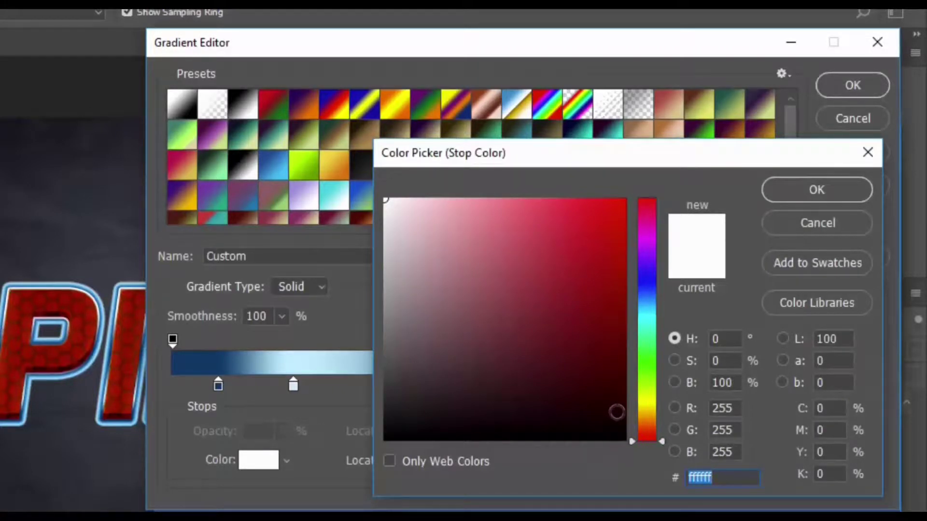
type("b")
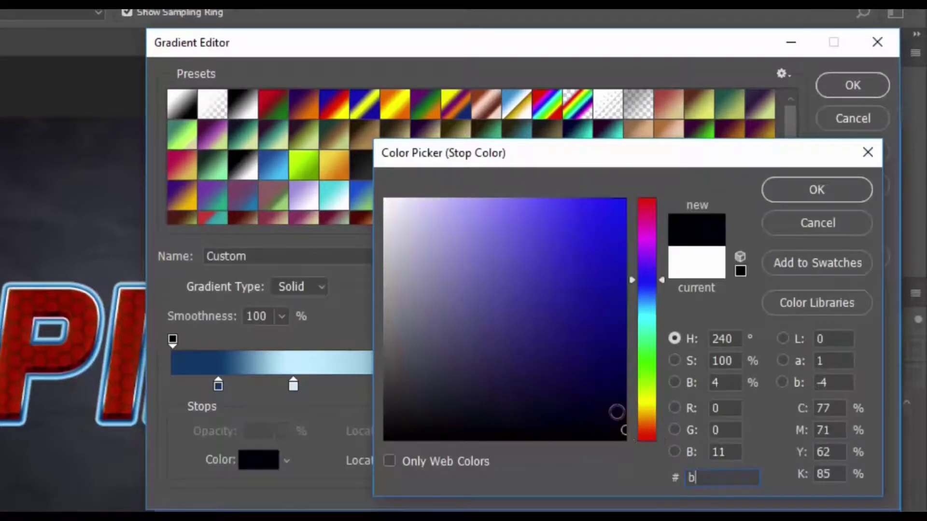
type("ce")
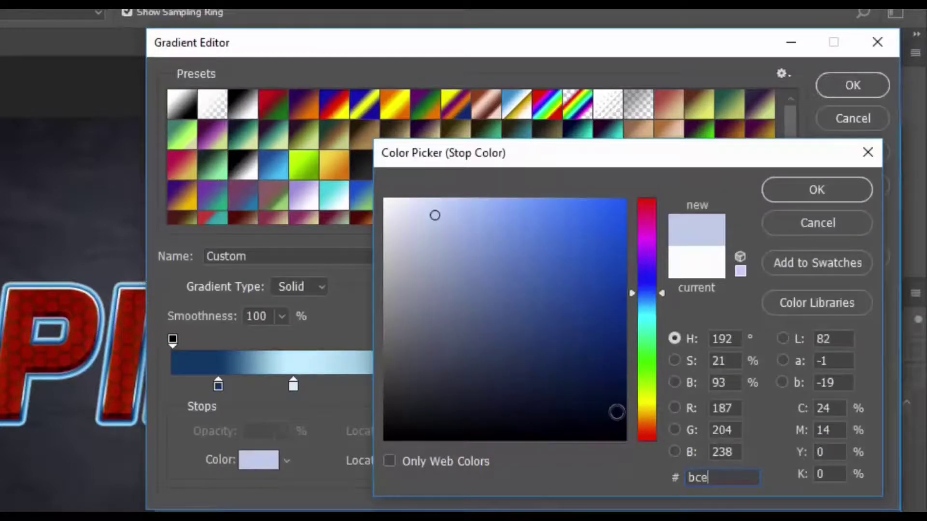
type("bff")
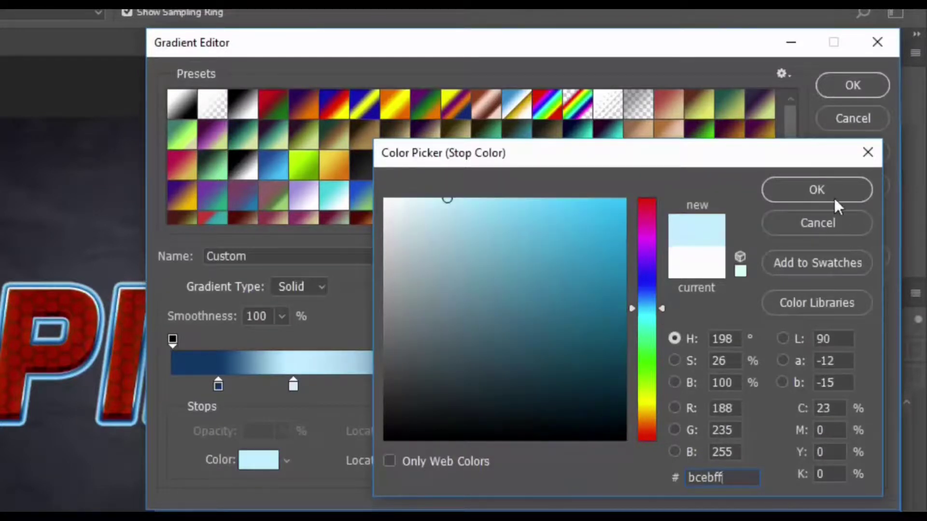
left_click(834, 191)
left_click(825, 385)
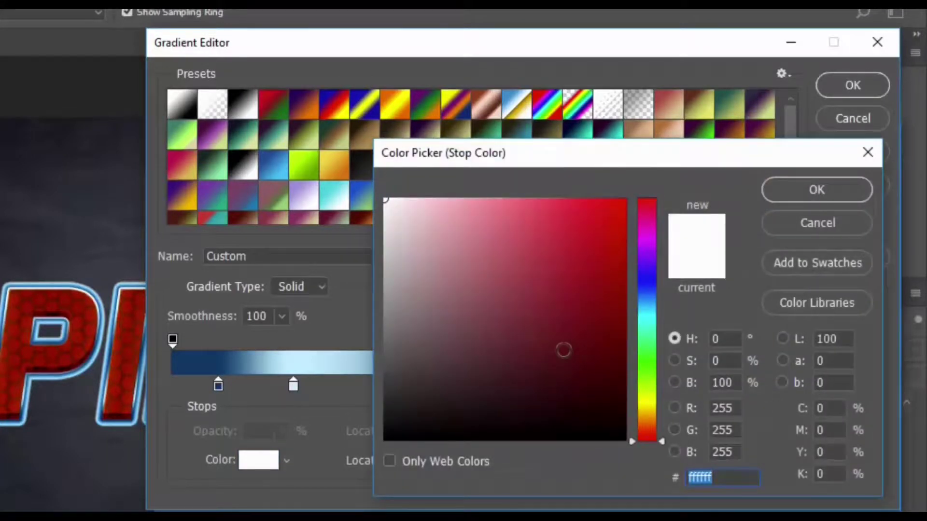
type("00")
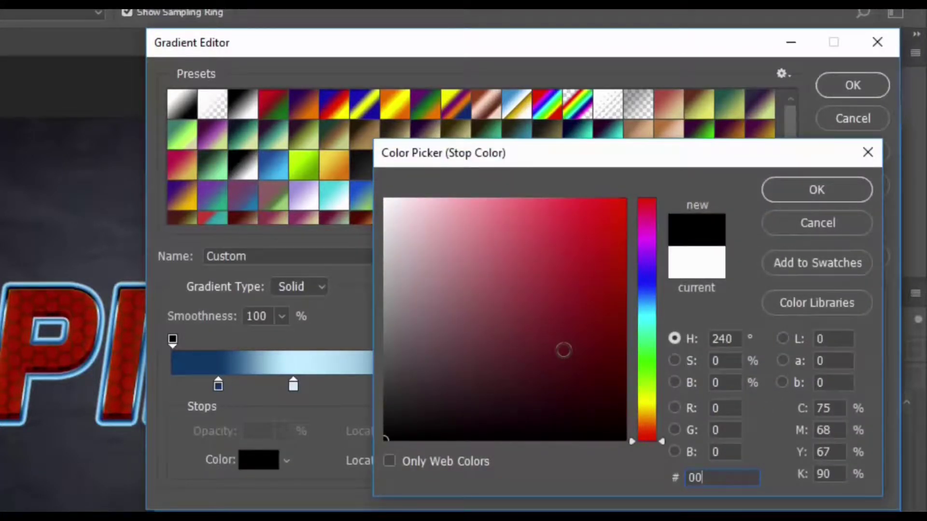
type("3669")
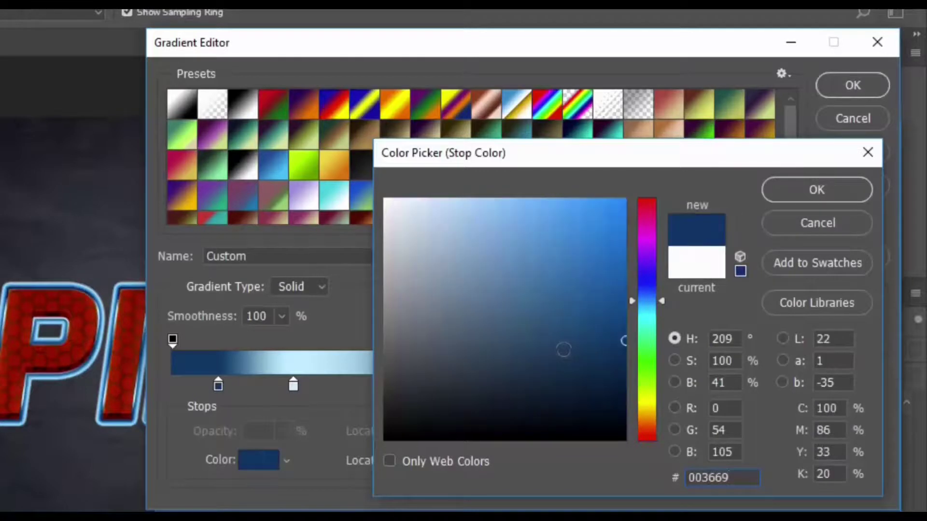
left_click(793, 195)
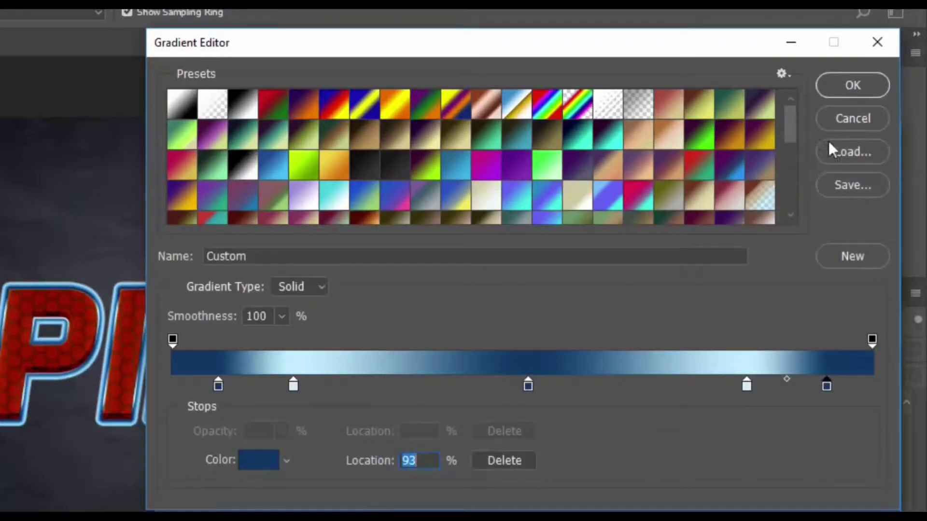
Accept the new blue gradient for the outside stroke and turn on Dither.
left_click(841, 89)
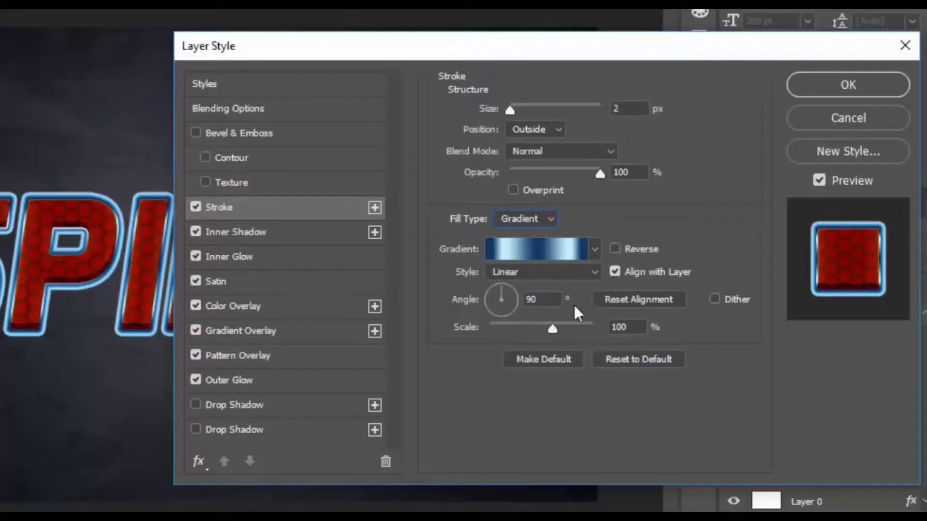
left_click(716, 299)
Enable Bevel & Emboss with Smooth technique and a 6 px size.
left_click(269, 136)
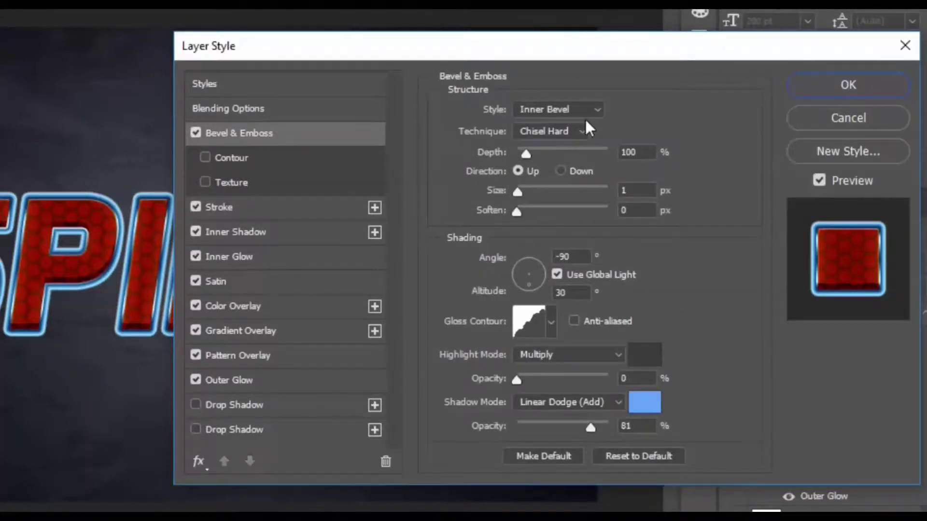
left_click(550, 133)
left_click(562, 141)
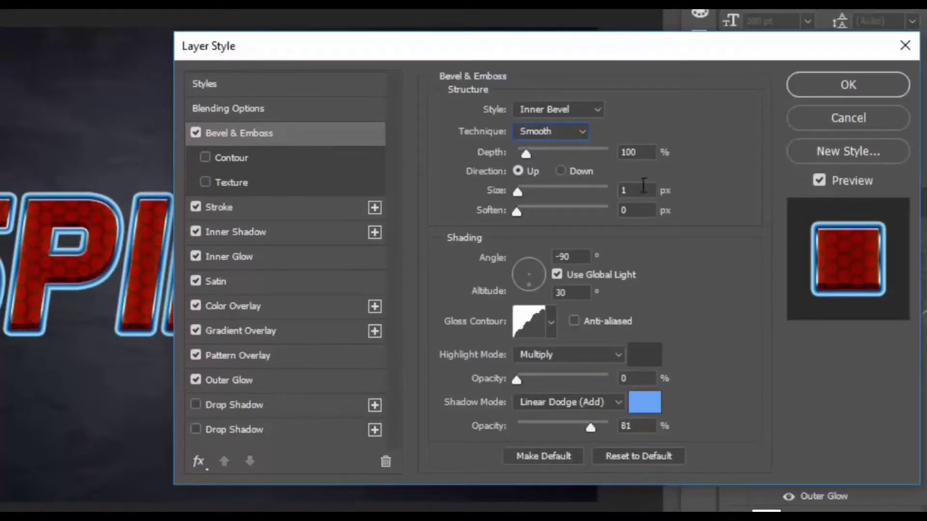
double_click(641, 190)
type("1")
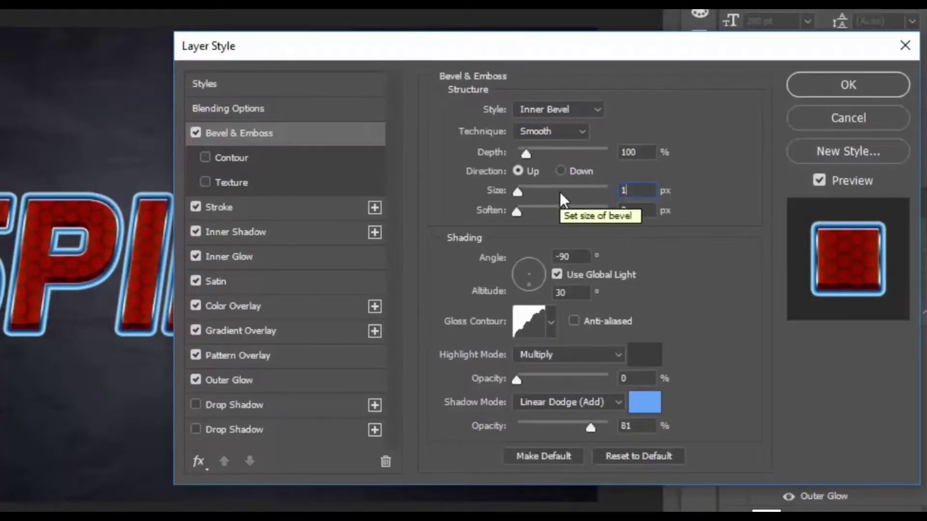
type("8")
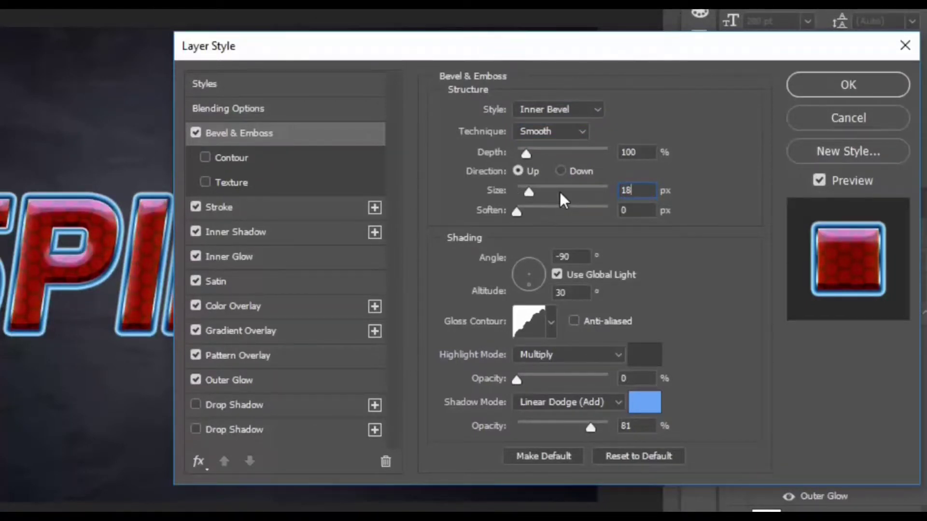
left_click_drag(530, 193, 524, 196)
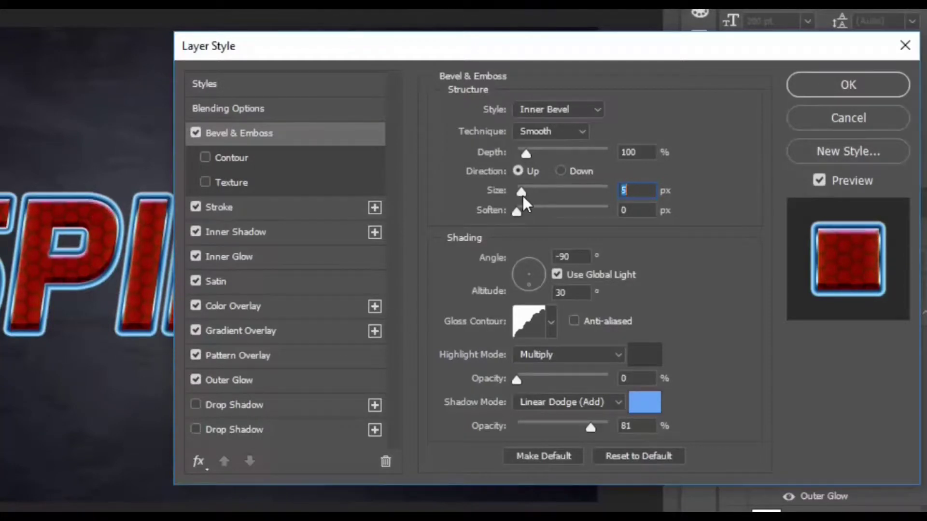
left_click_drag(524, 203, 526, 203)
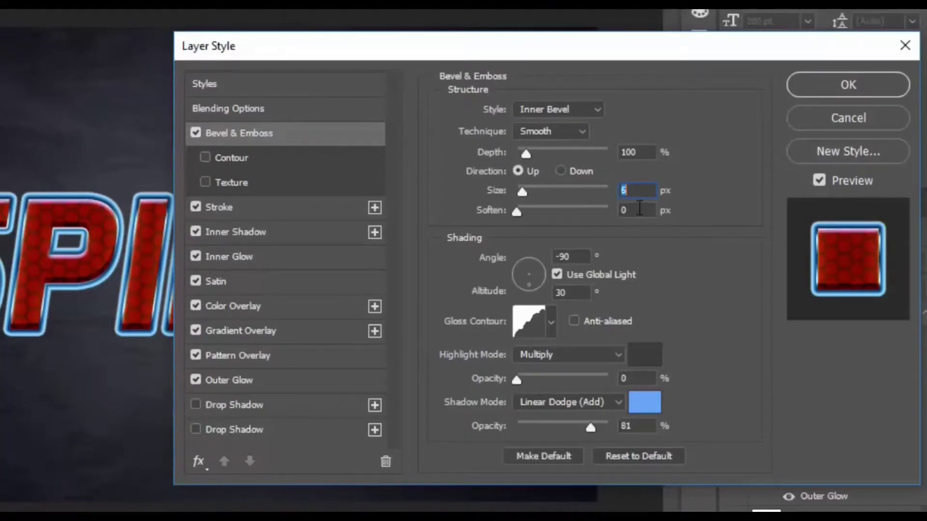
left_click(649, 193)
type("6")
Turn off Use Global Light and light the bevel from 110° at 30° altitude.
left_click(556, 274)
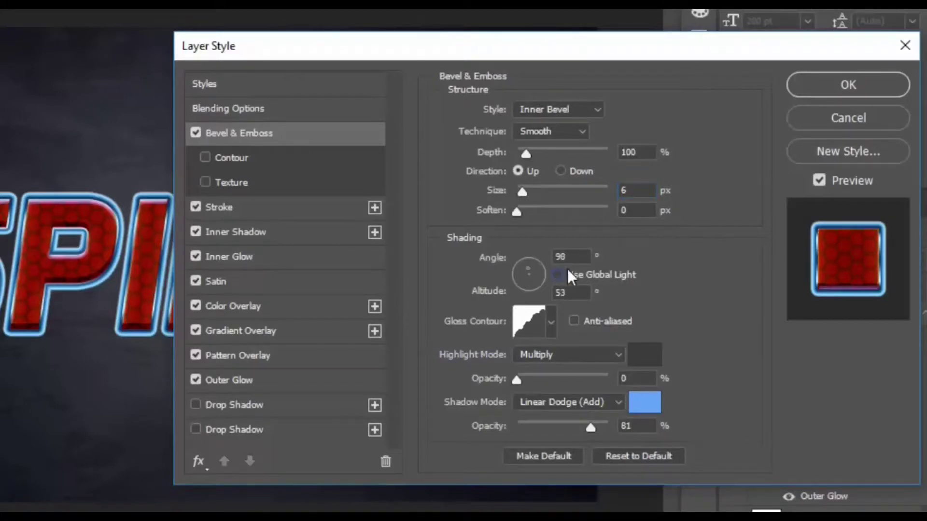
left_click(528, 269)
type("110")
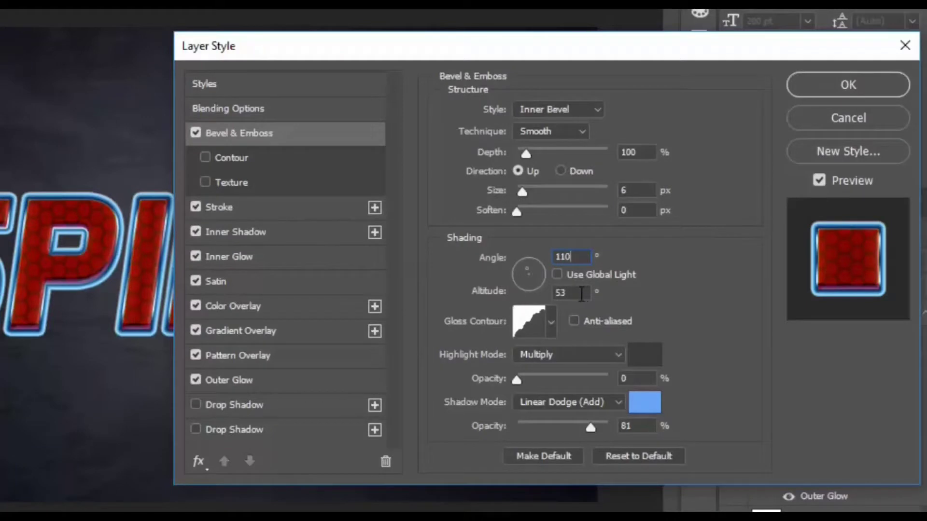
key("Tab")
type("3")
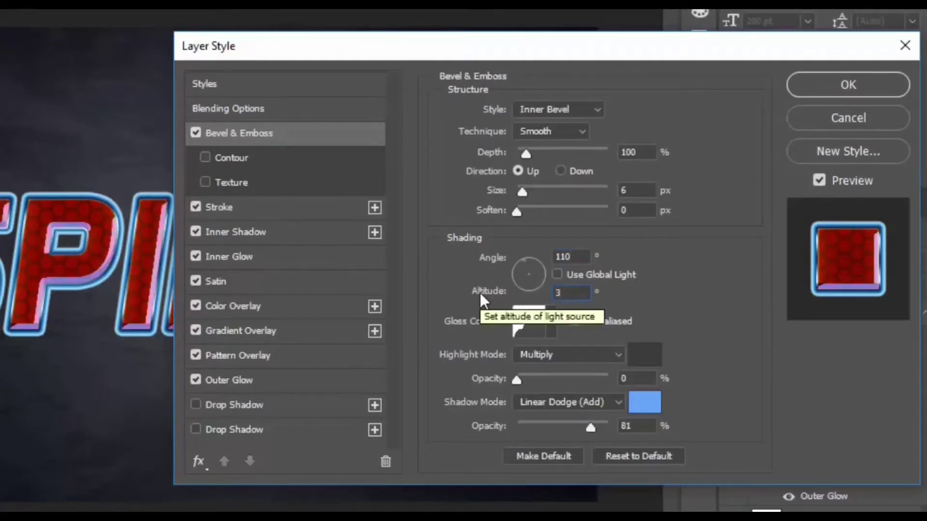
type("0")
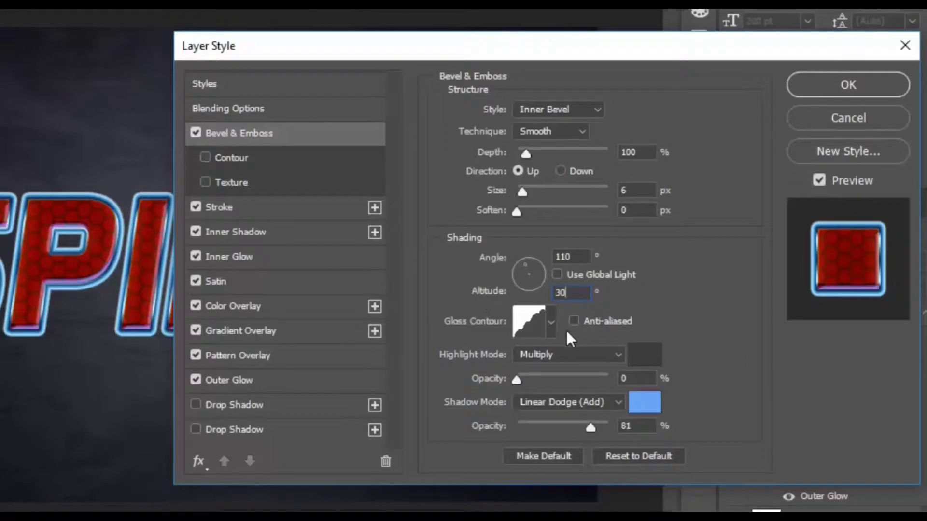
Use the Linear gloss contour and Linear Dodge (Add) highlight mode.
left_click(551, 322)
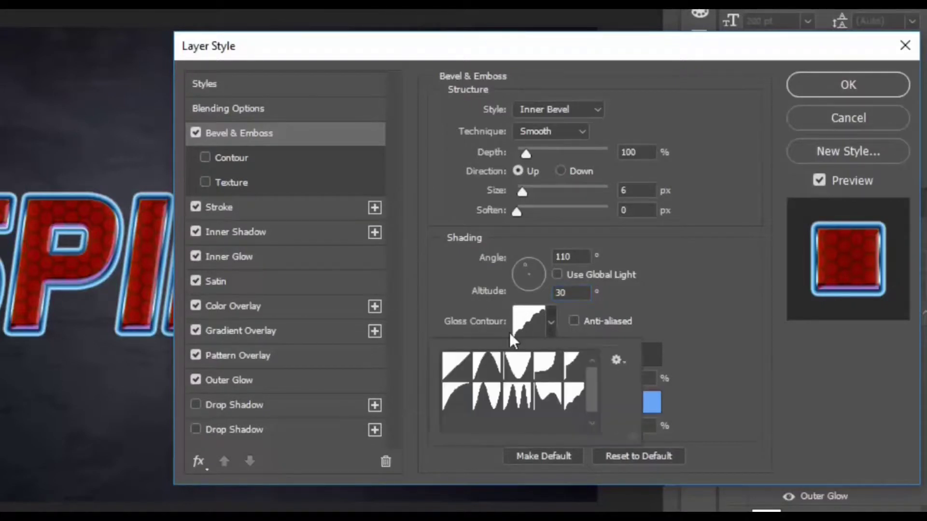
left_click(456, 365)
left_click(790, 296)
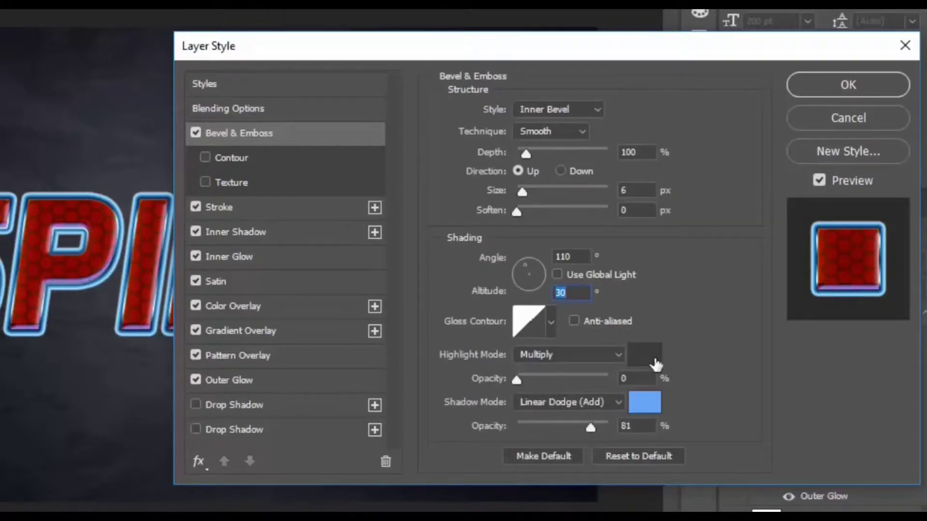
left_click(617, 359)
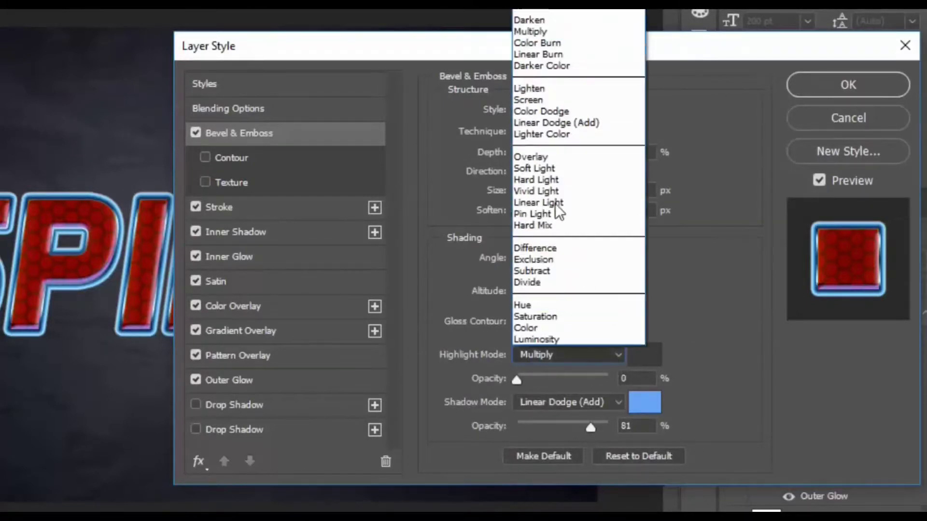
left_click(546, 124)
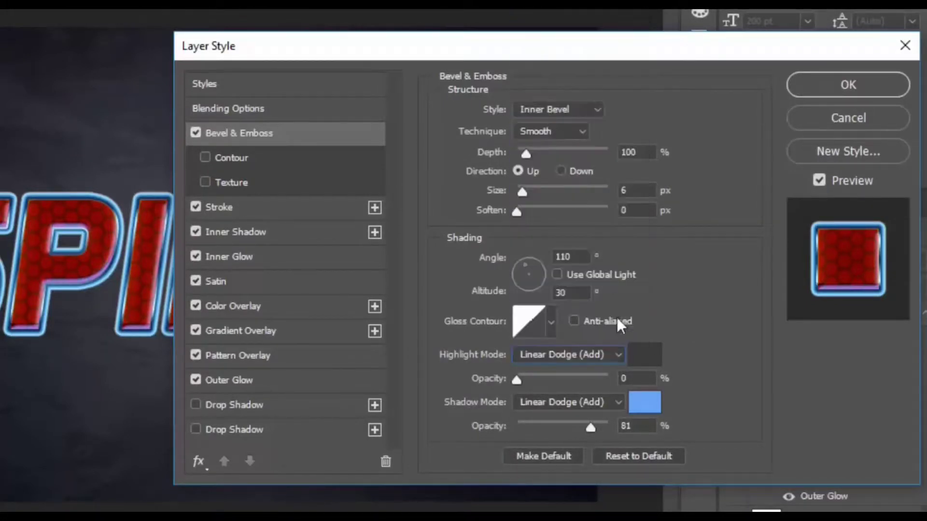
Make the bevel highlight gold ffc000 at 26% opacity.
left_click(647, 358)
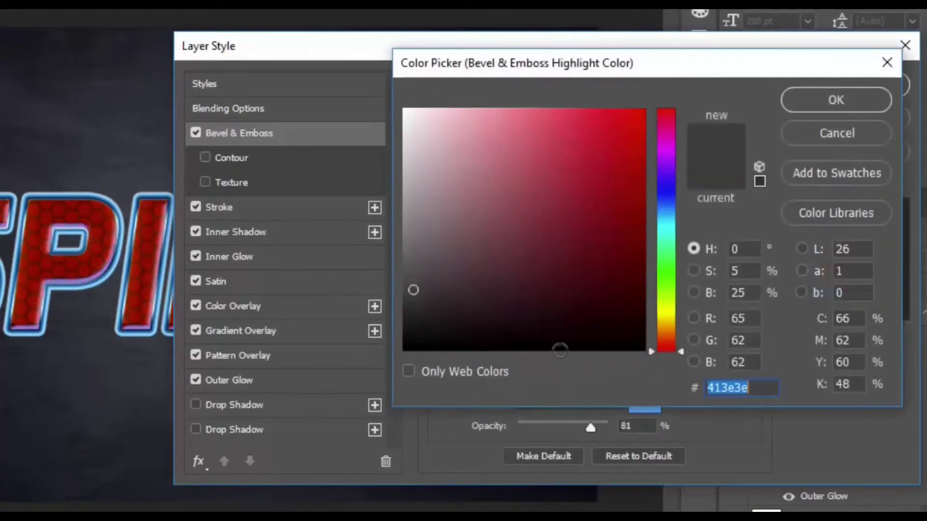
type("ffc")
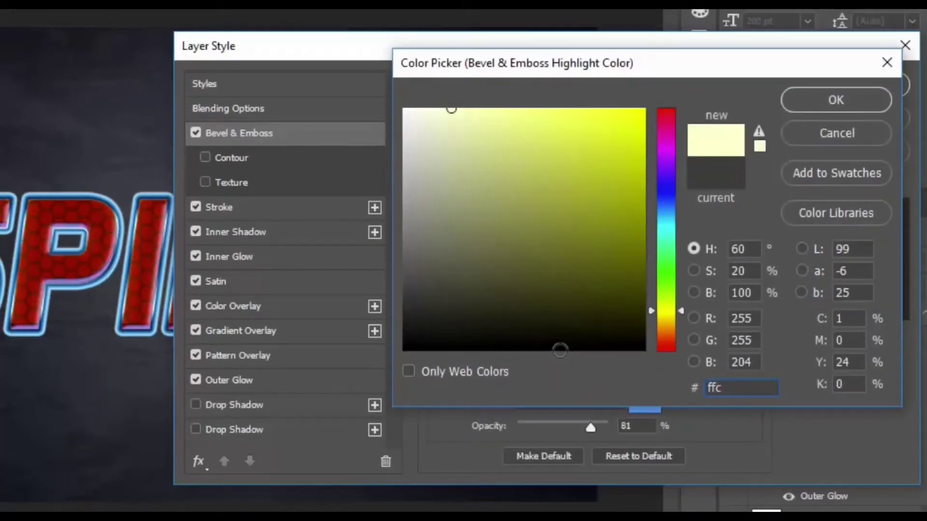
type("000")
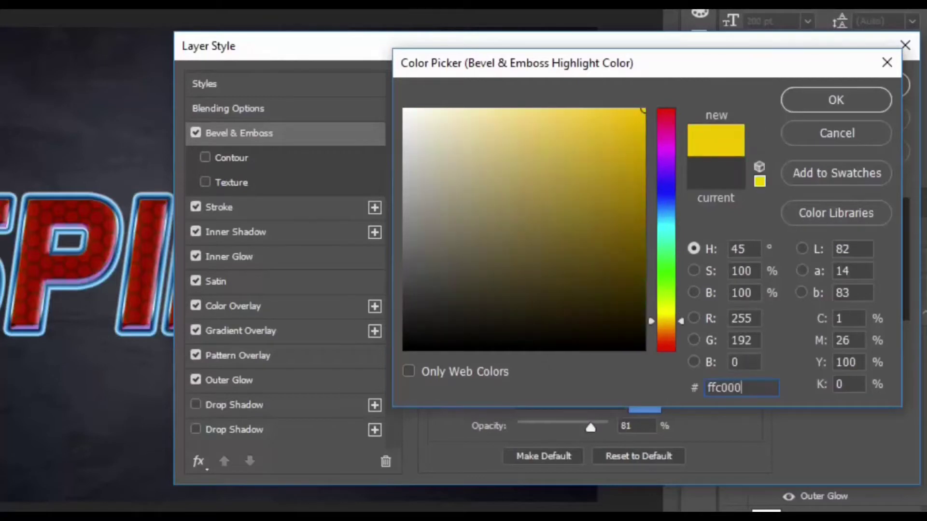
left_click(819, 100)
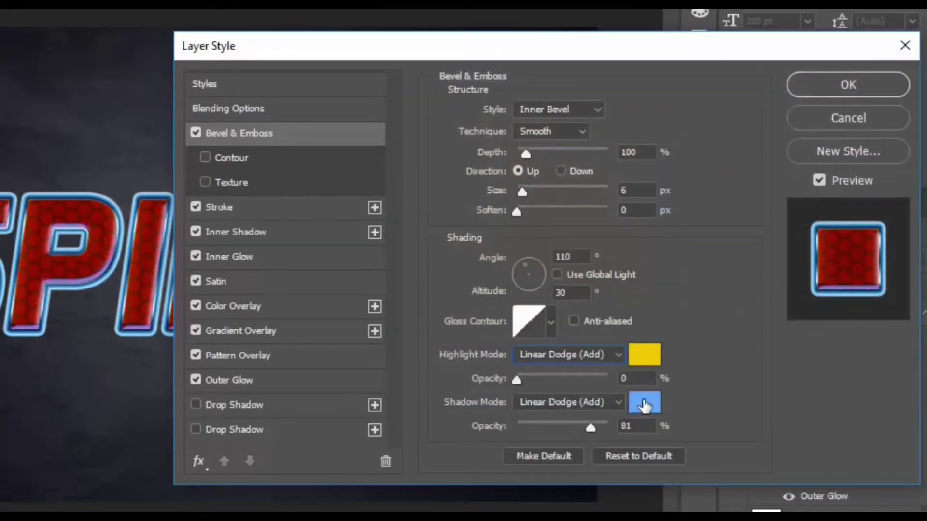
left_click(636, 378)
type("2")
type("6")
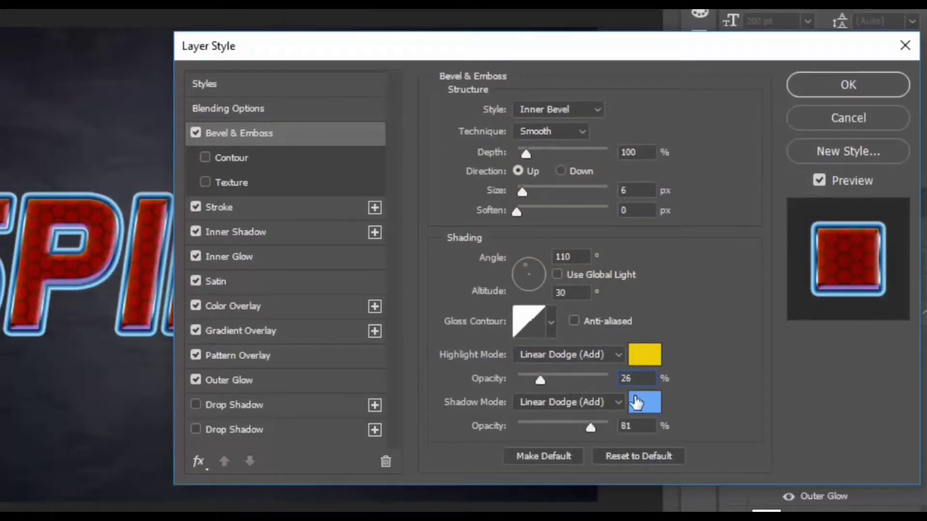
Set the bevel shadow to Linear Burn, colour 0a2a40, 20% opacity, and enable Texture.
left_click(613, 403)
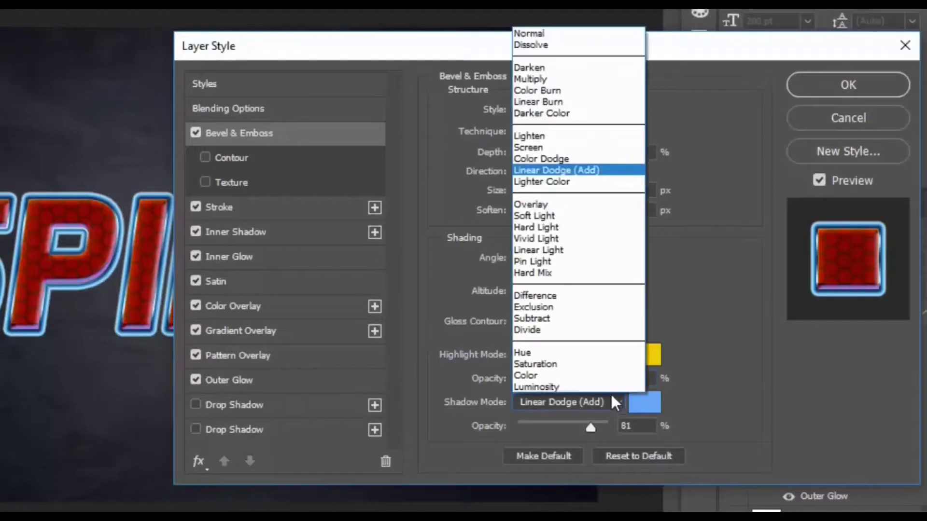
left_click(553, 99)
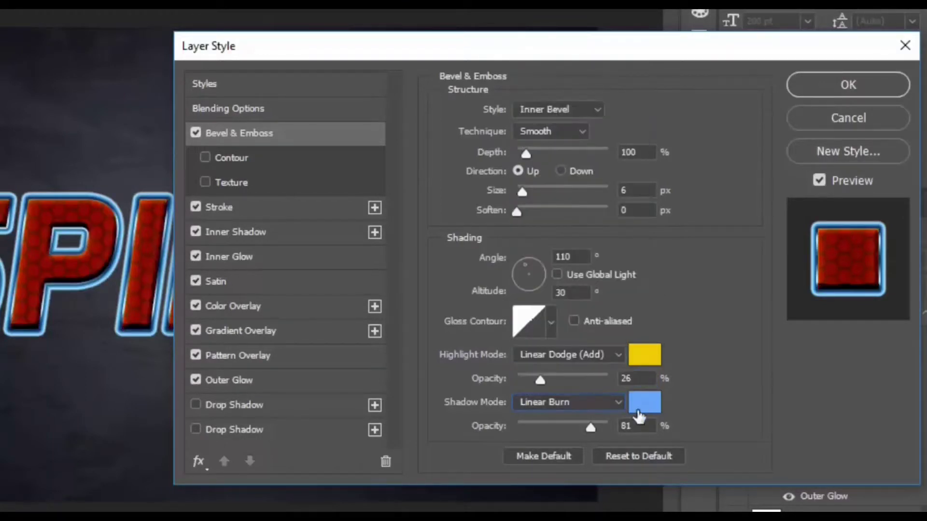
left_click(637, 408)
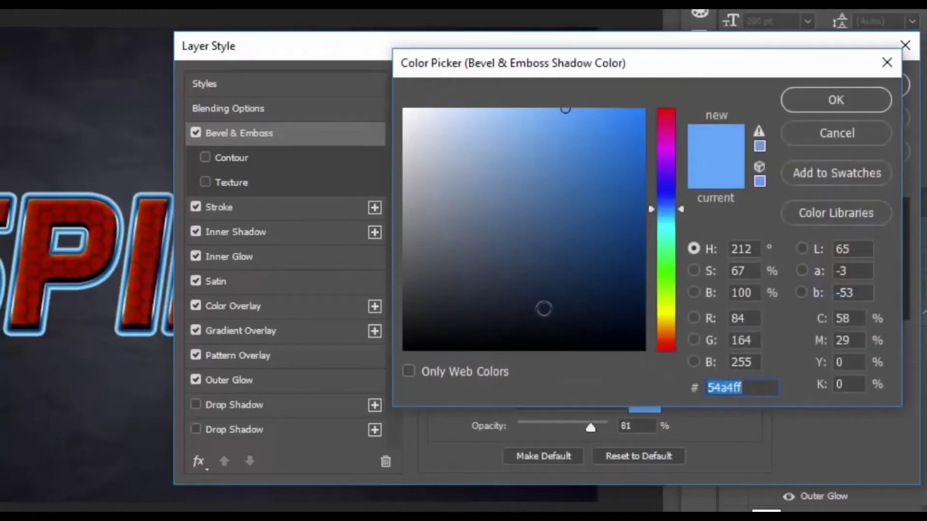
type("0a")
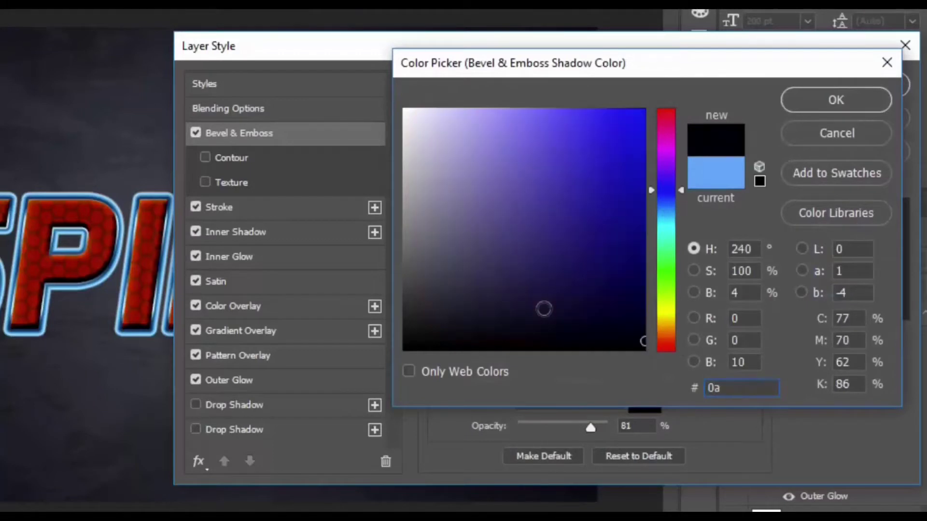
type("2a")
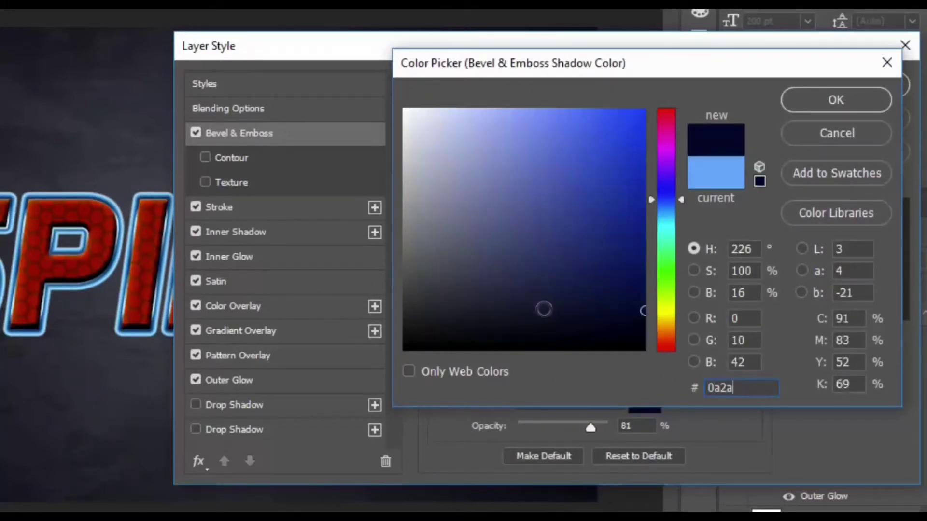
type("40")
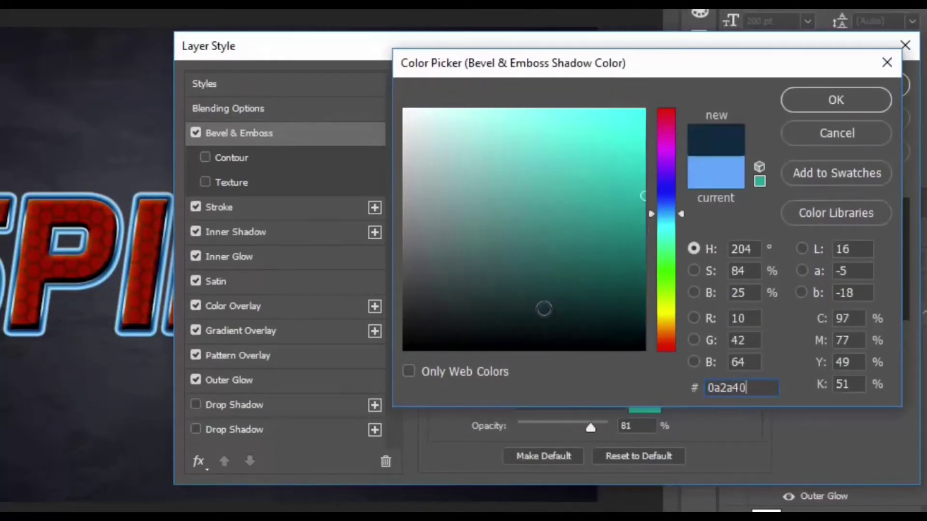
left_click(825, 99)
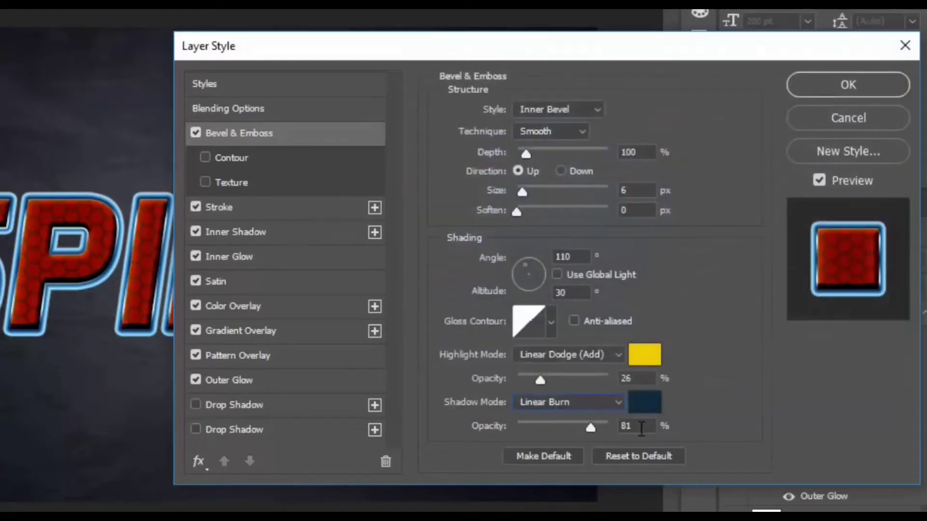
left_click(589, 427)
type("2")
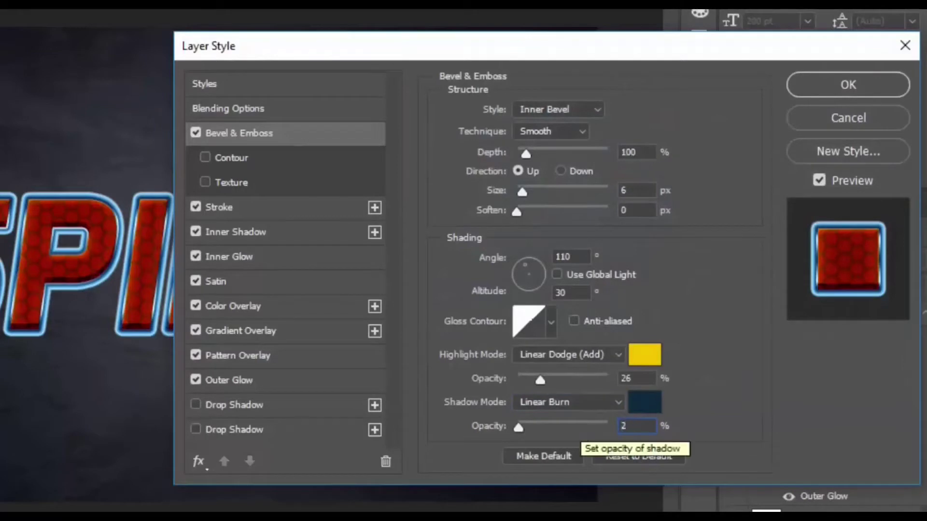
type("0")
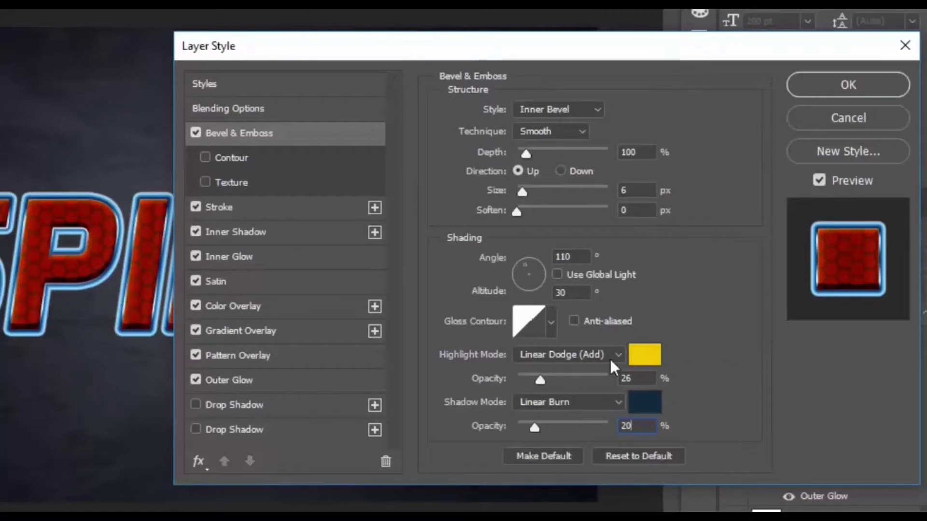
left_click(232, 182)
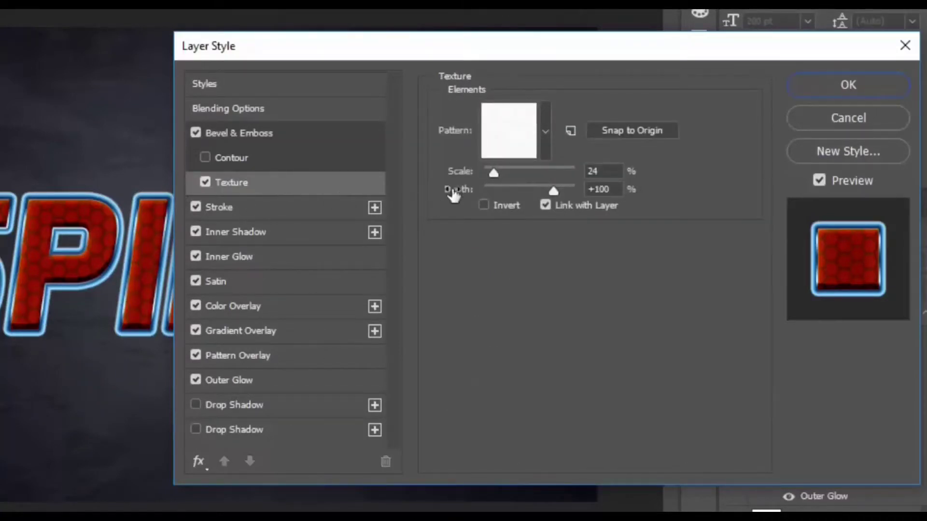
Give the bevel texture the dark hexagonal pattern at 25% scale and +120 depth.
left_click(549, 130)
left_click(472, 235)
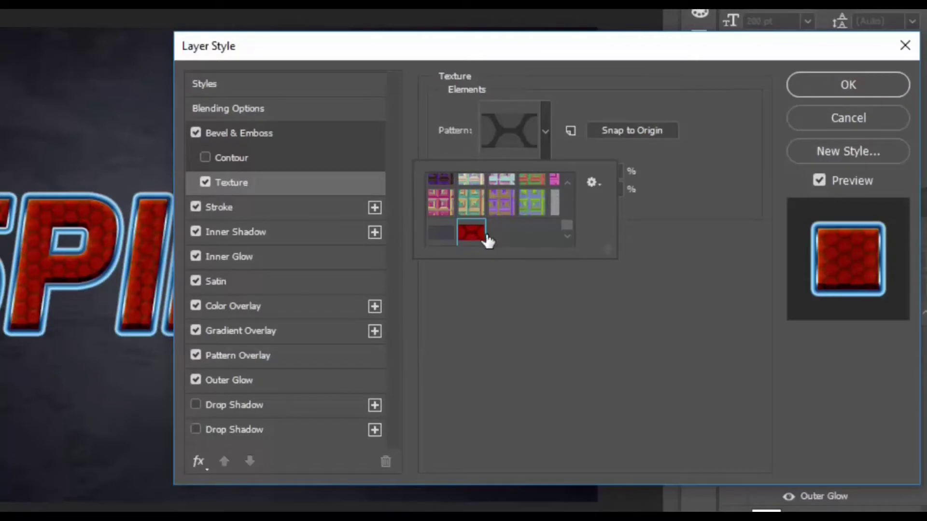
left_click(660, 319)
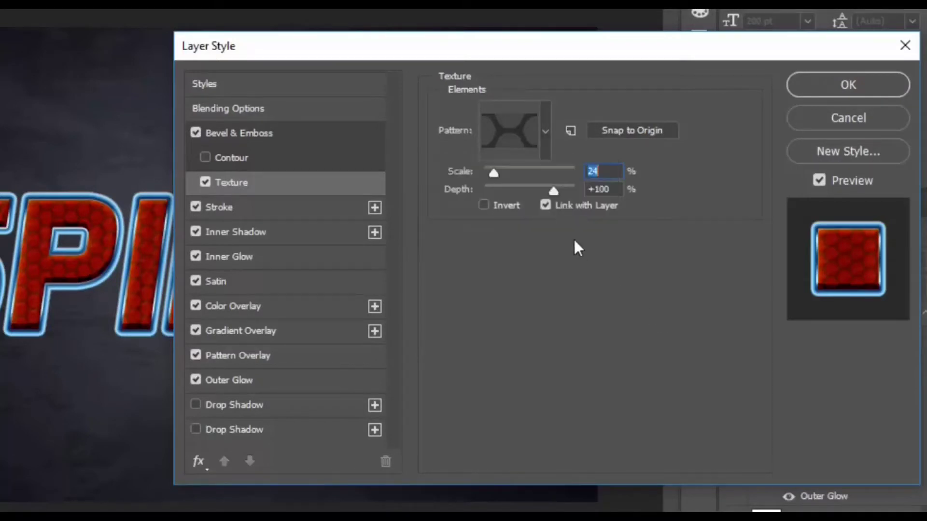
left_click(545, 132)
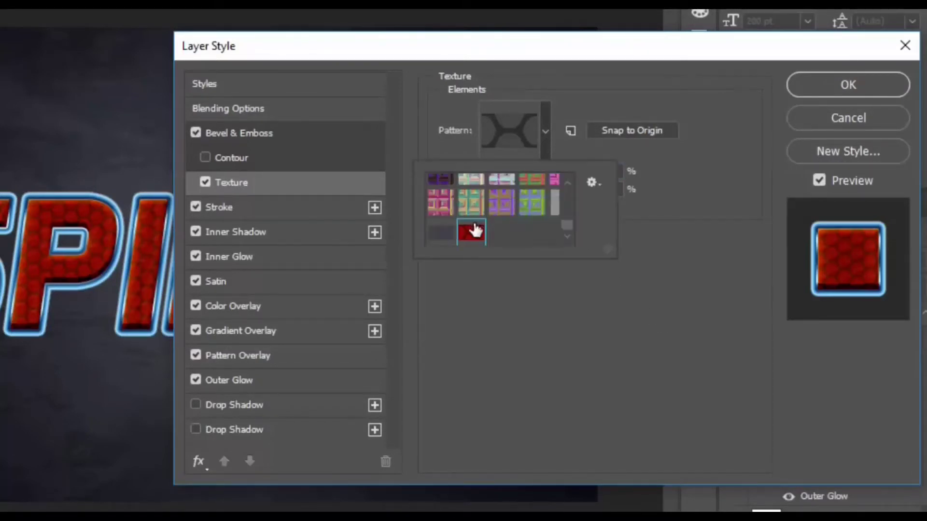
left_click(565, 354)
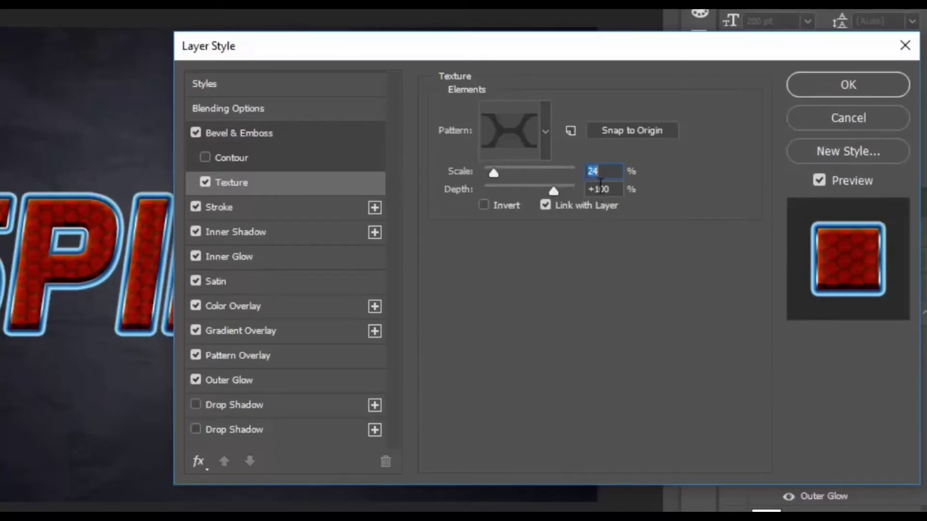
type("2")
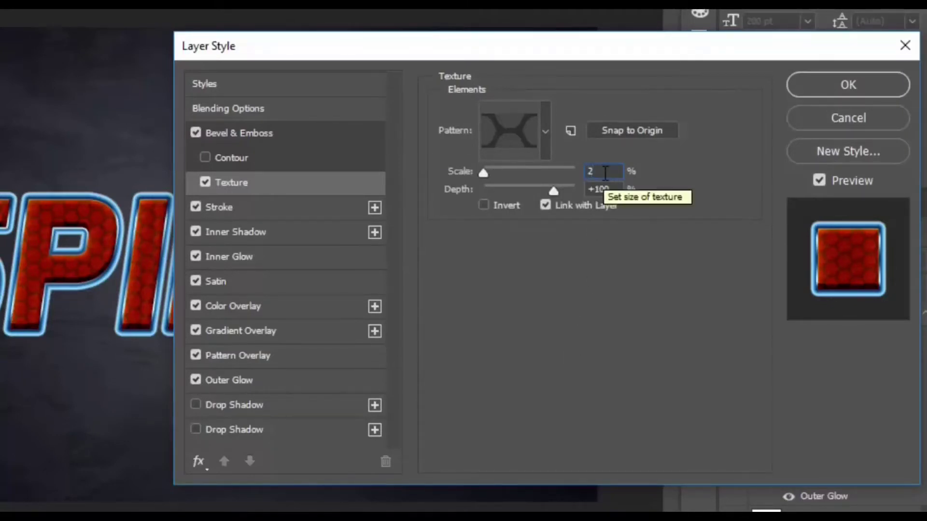
type("5")
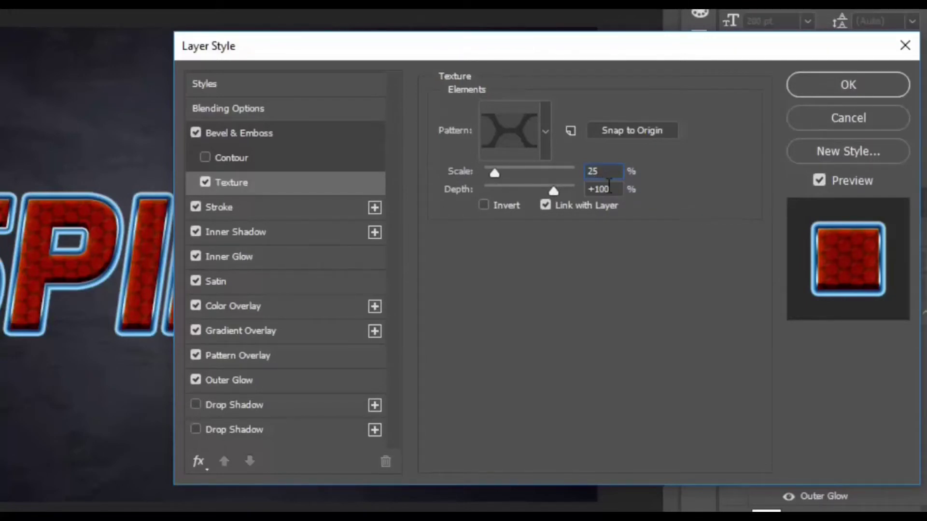
left_click(605, 187)
left_click_drag(609, 189, 600, 189)
type("20")
Enable a Normal-mode drop shadow coloured dark navy 001e2d.
left_click(261, 406)
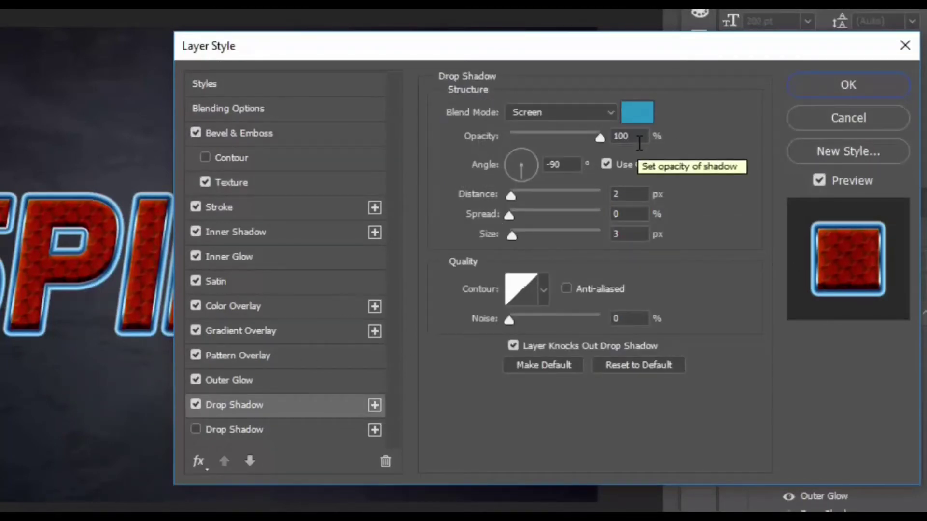
left_click(576, 113)
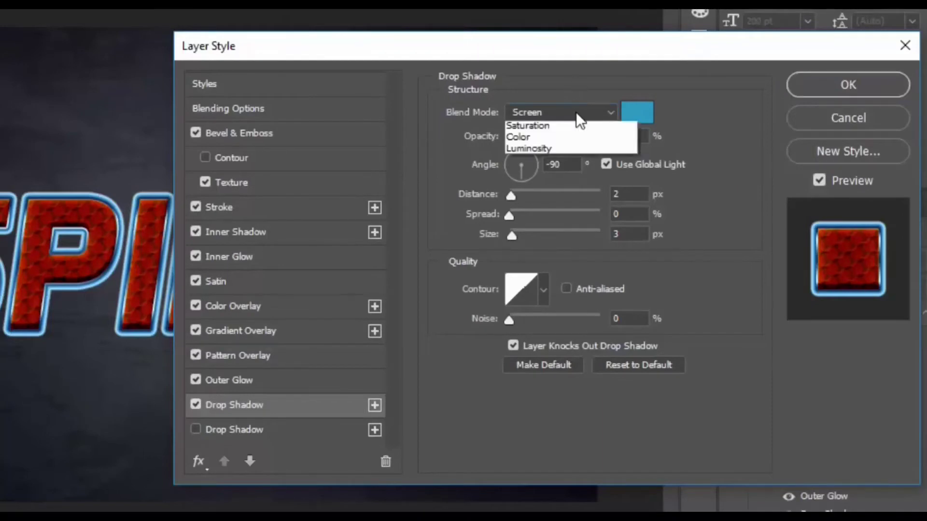
left_click(573, 136)
left_click(577, 120)
left_click(575, 127)
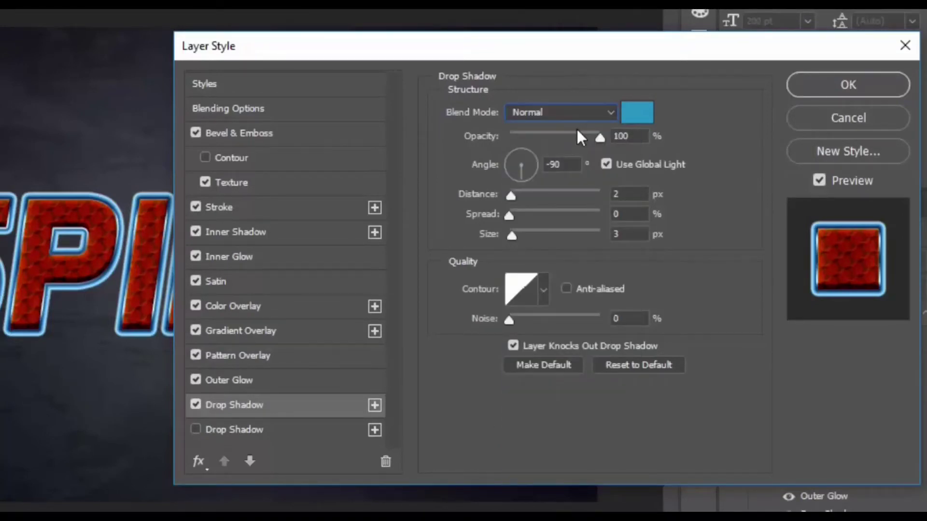
left_click(638, 114)
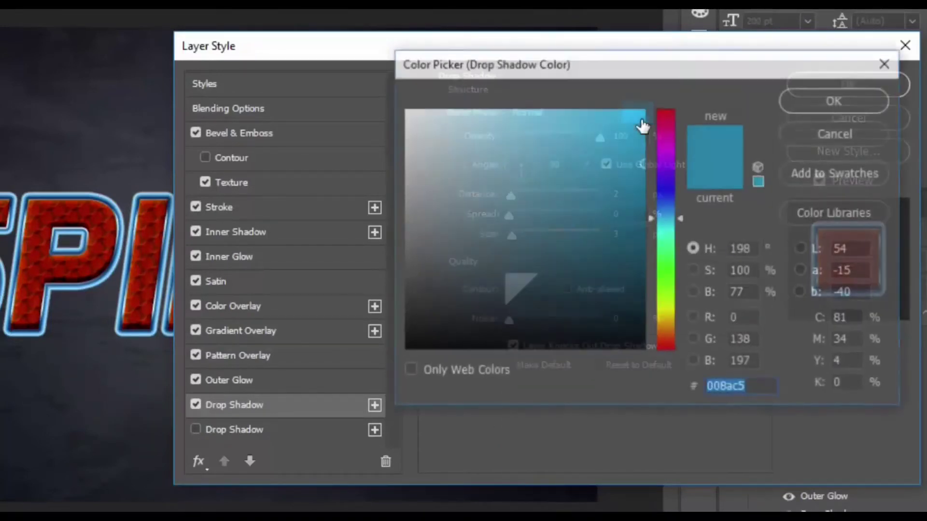
type("0")
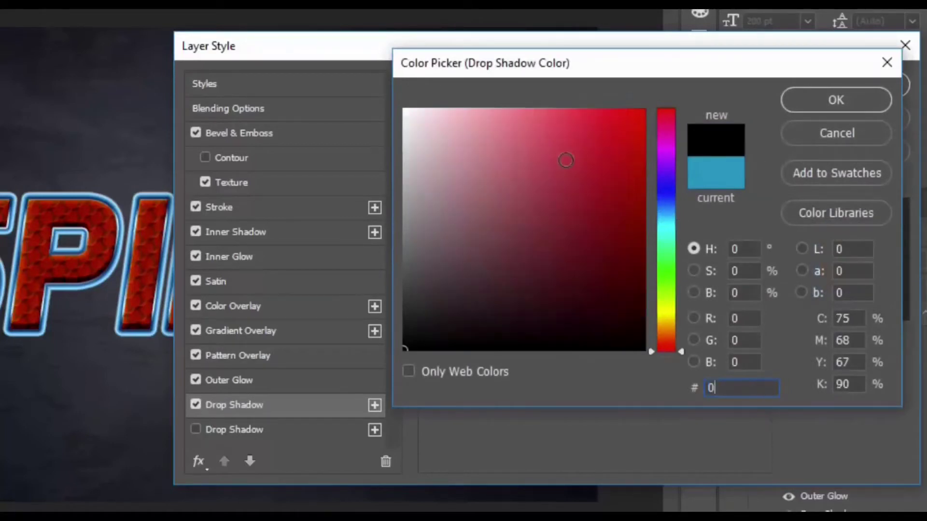
type("01")
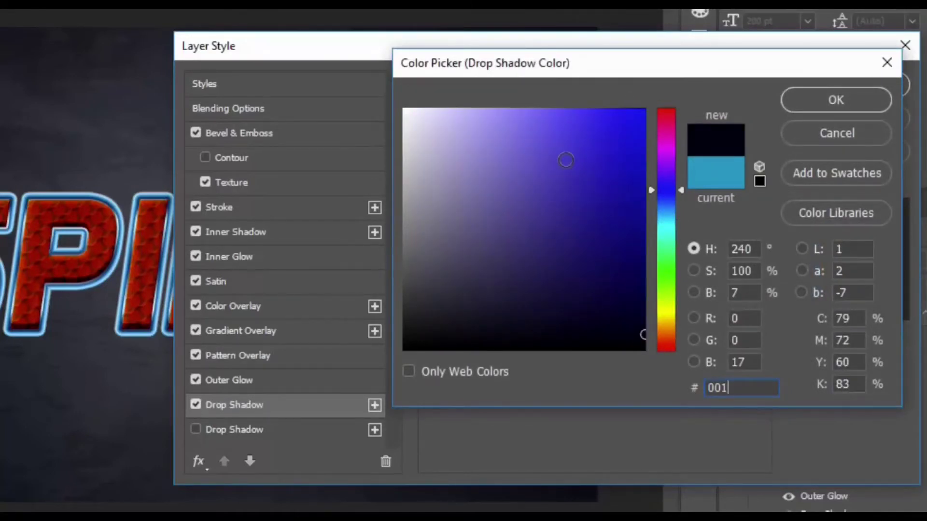
type("e2d")
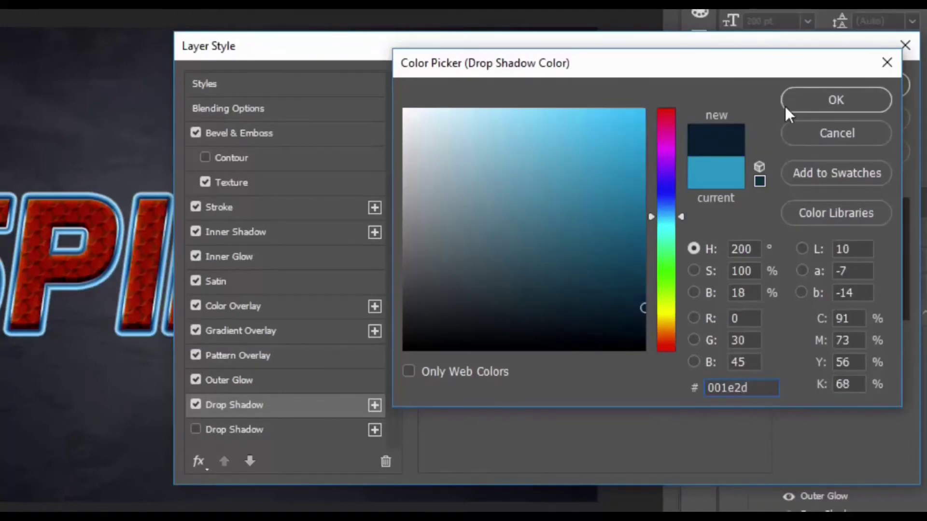
left_click(813, 101)
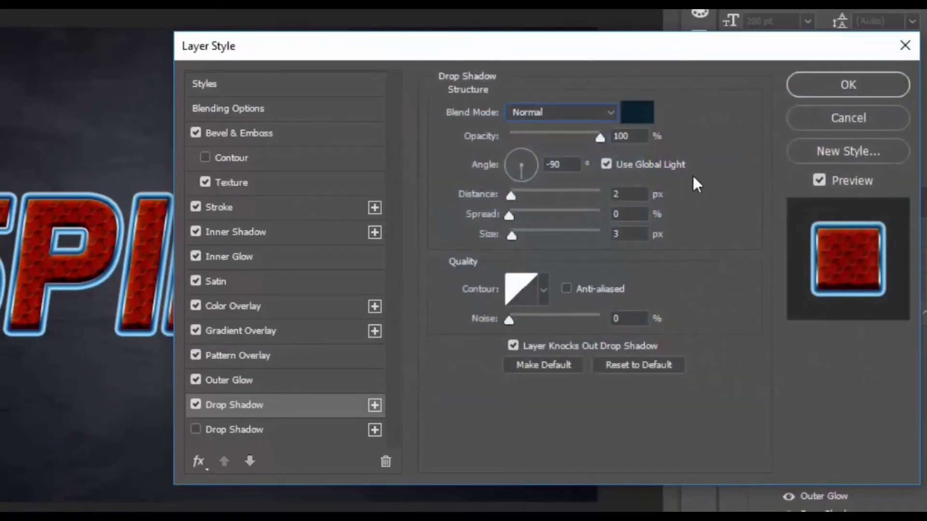
Set the drop shadow to 120° without global light, 3 px distance, 100% spread, 11 px size.
left_click(600, 137)
left_click(606, 164)
type("12")
type("0")
key("Tab")
type("3")
key("Tab")
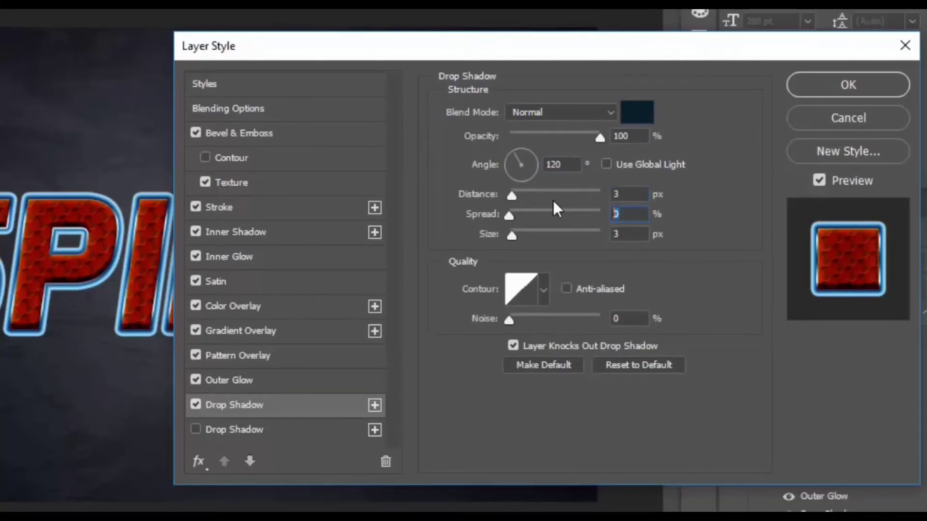
type("100")
key("Tab")
type("1")
type("1")
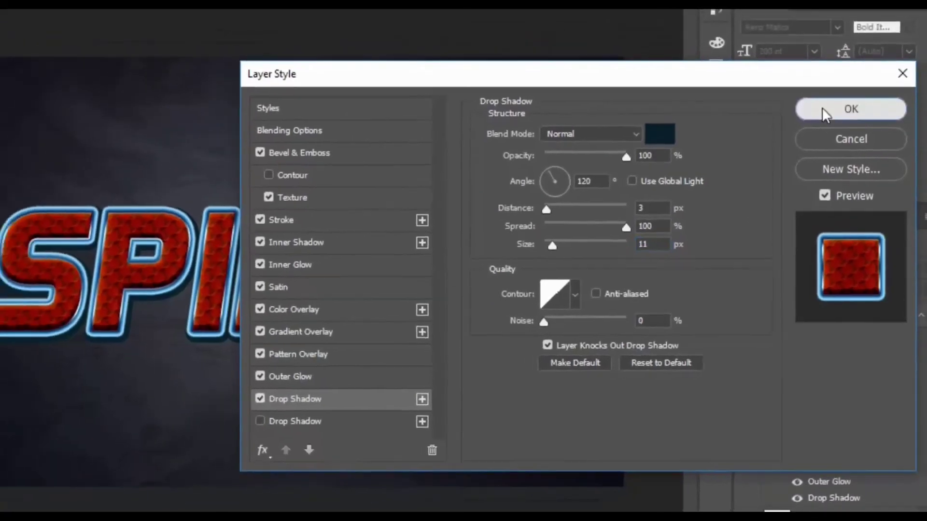
Close Layer Style with OK to apply all effects to the SPIDER text.
left_click(817, 87)
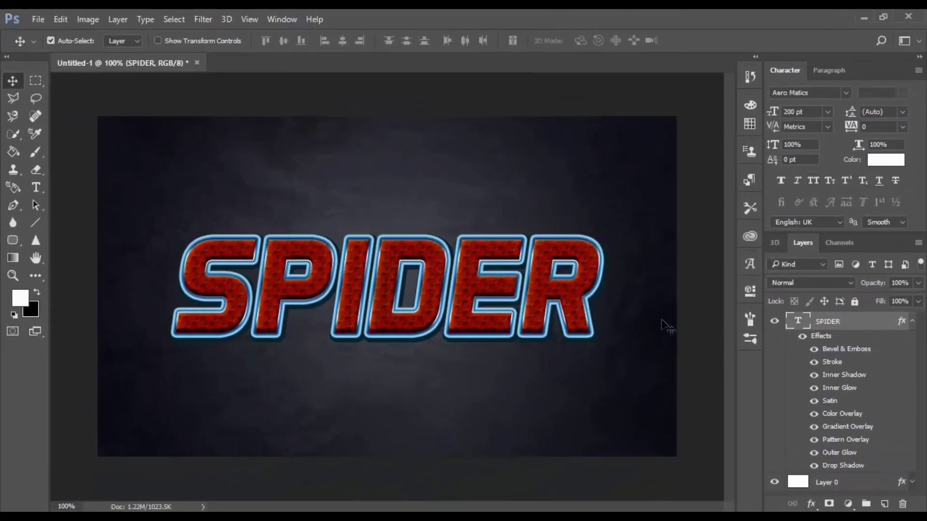